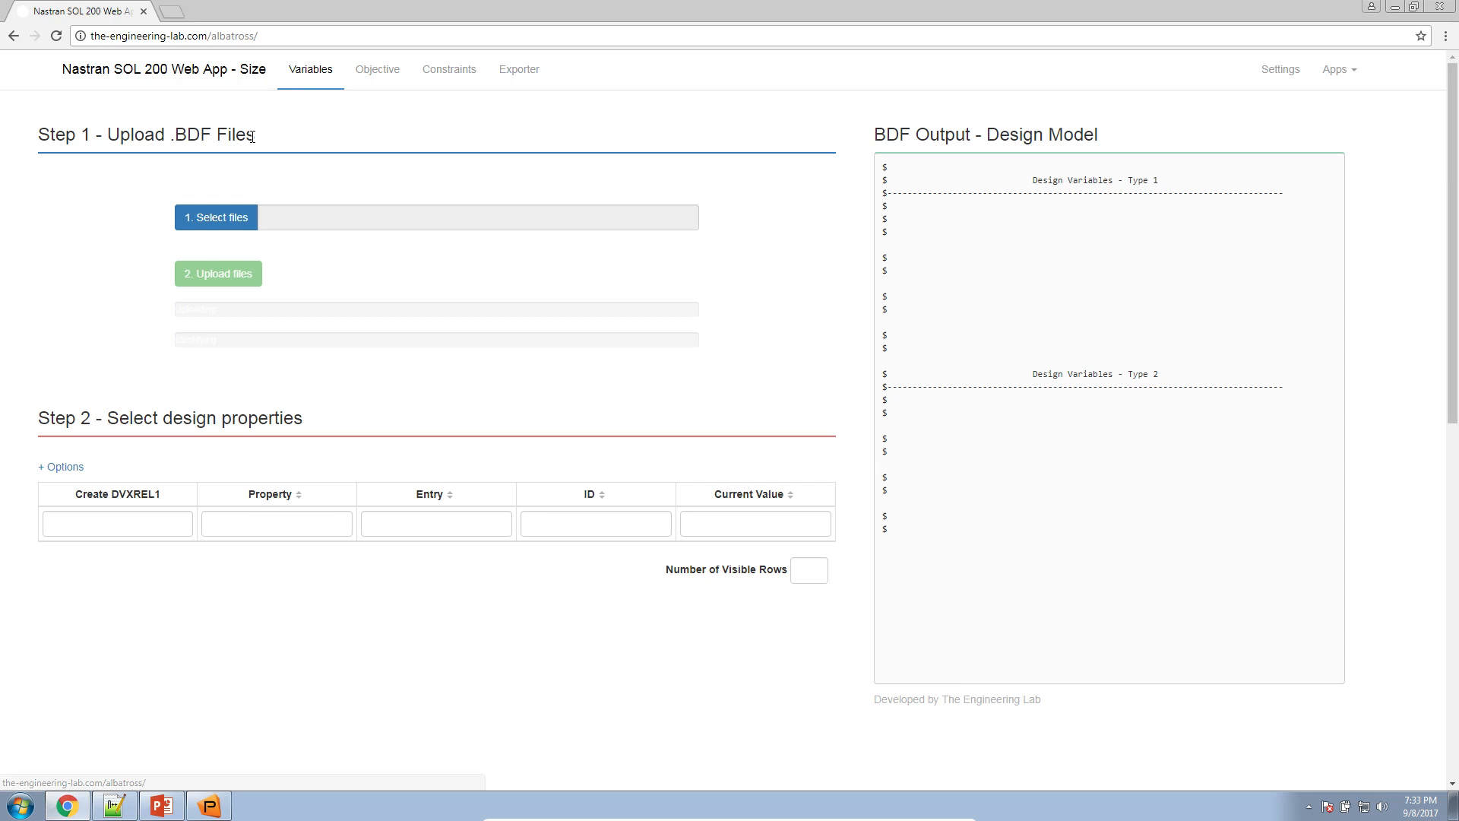
Step: Open the Topology Optimization web app and choose topoug1a.dat from the Desktop as the file for upload
left_click(1353, 70)
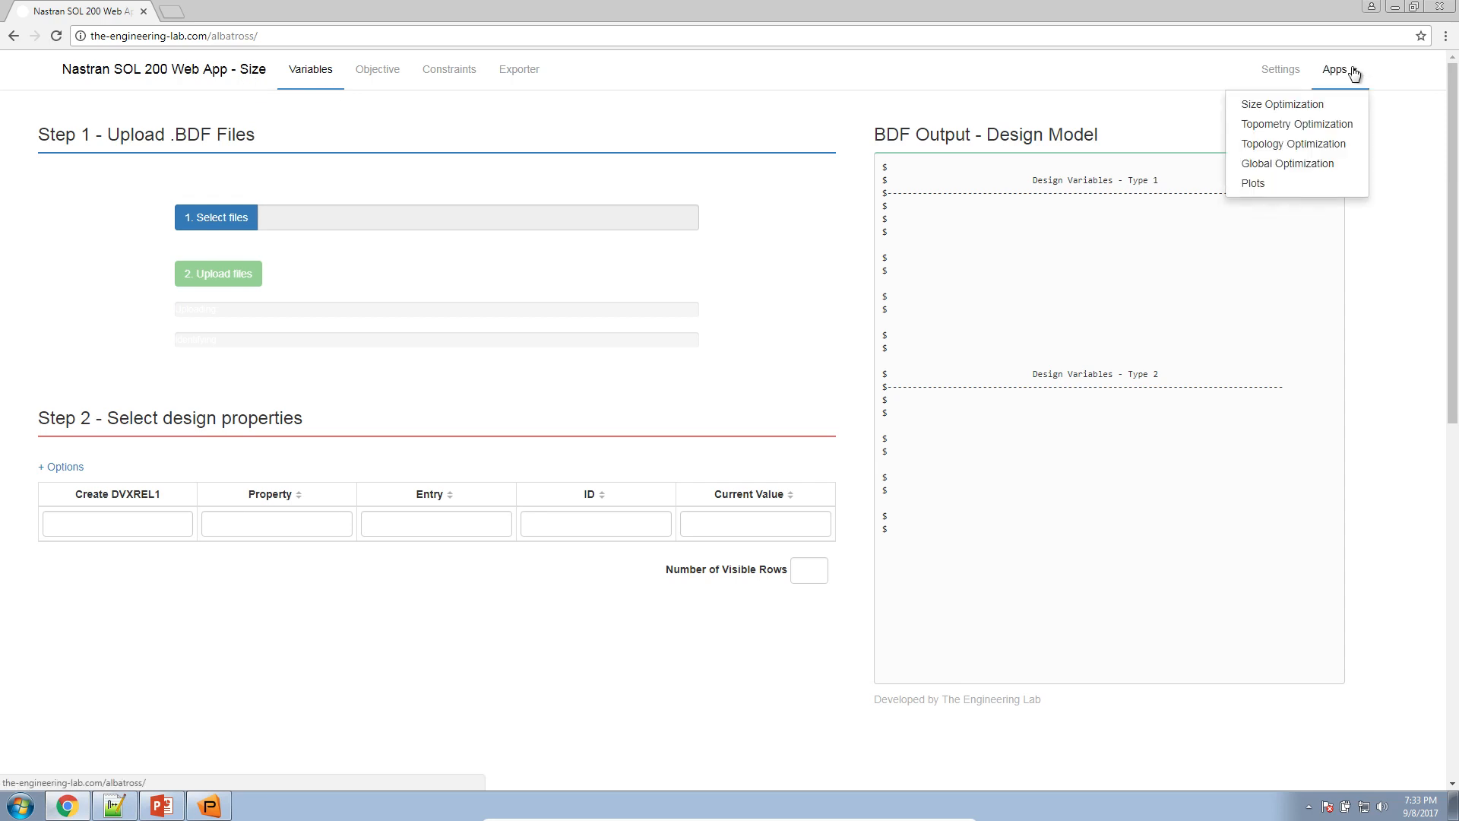
left_click(1326, 144)
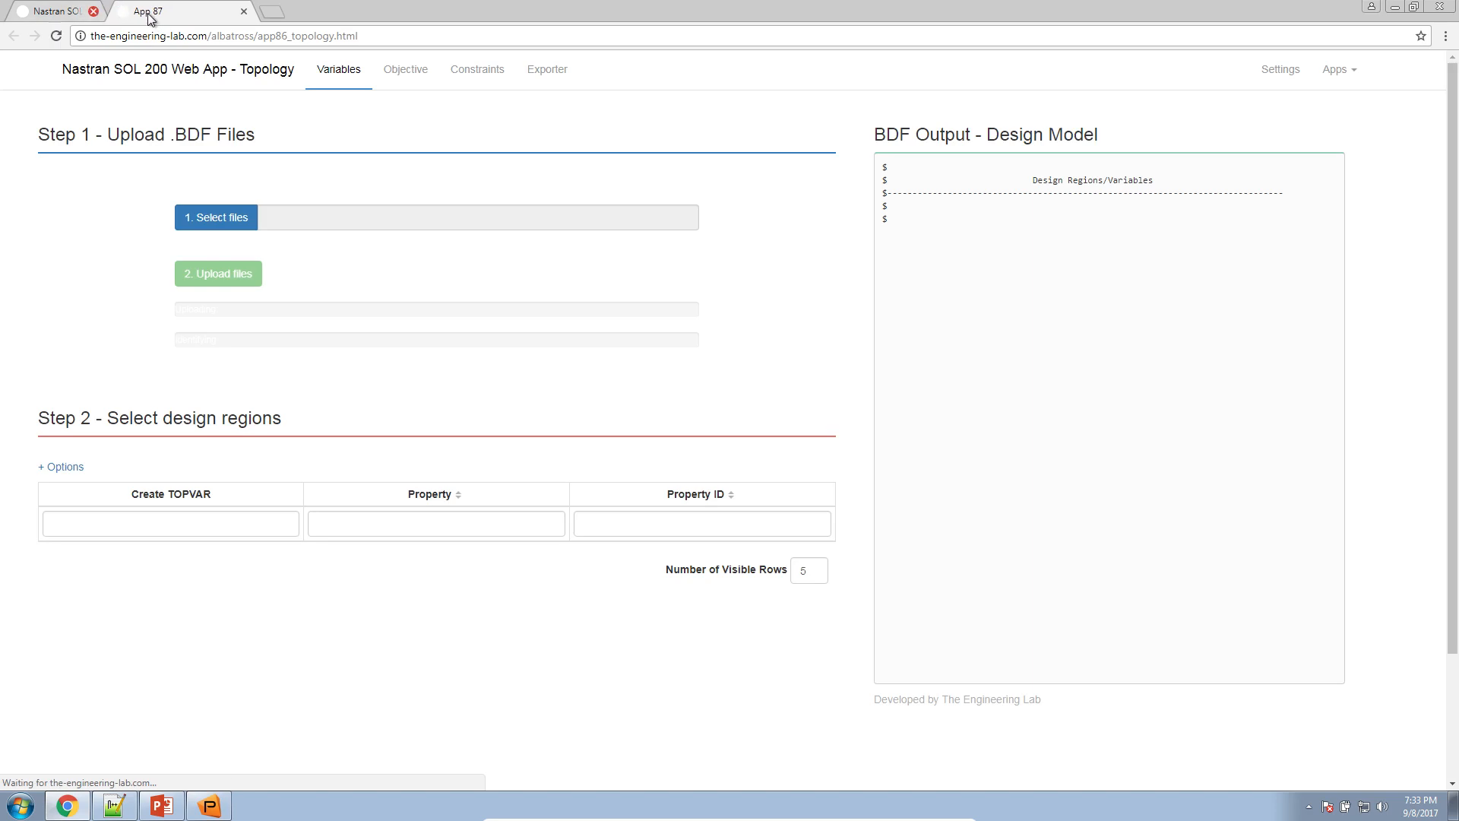
left_click(144, 12)
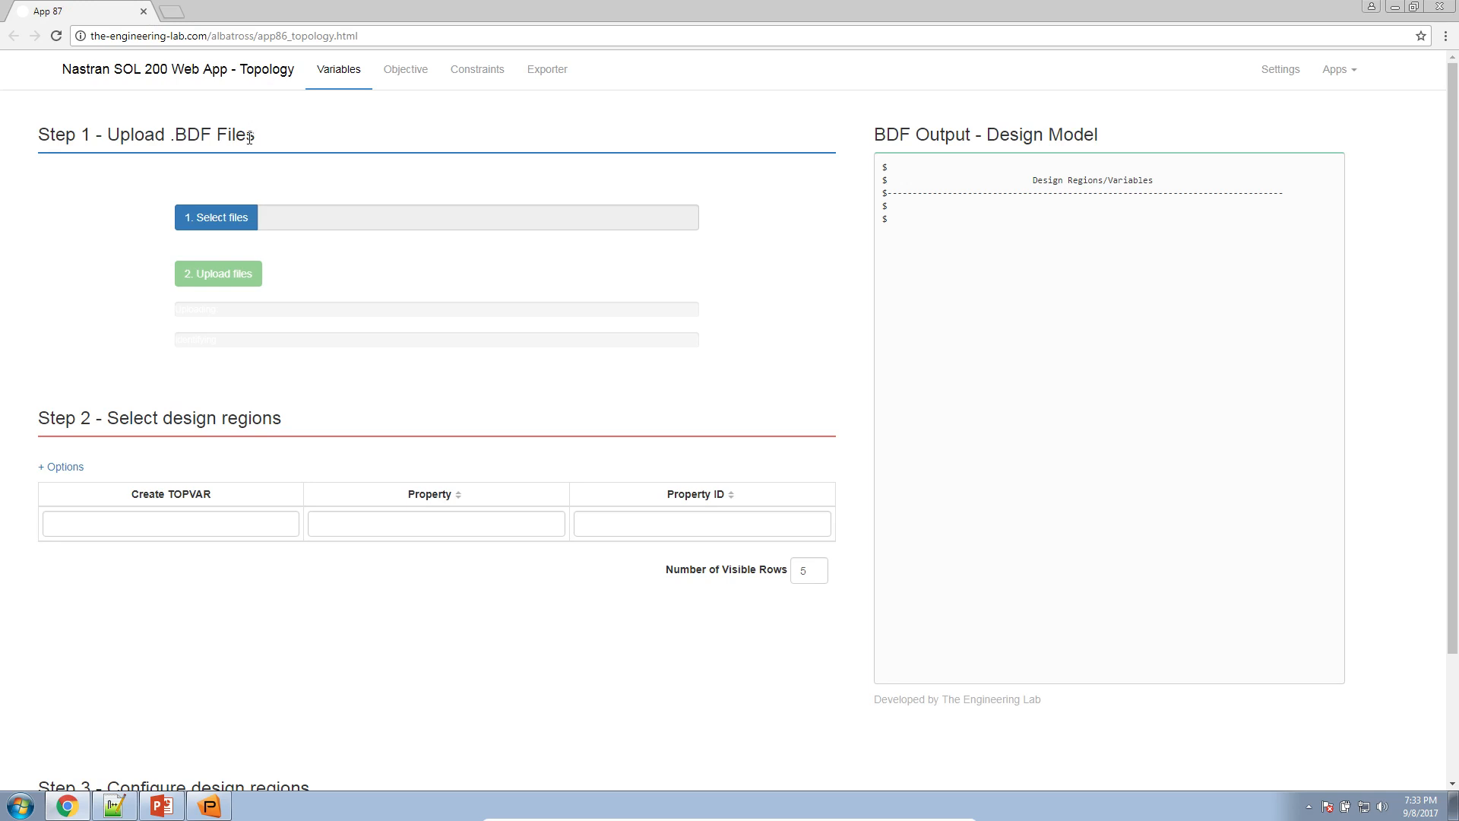
left_click(236, 225)
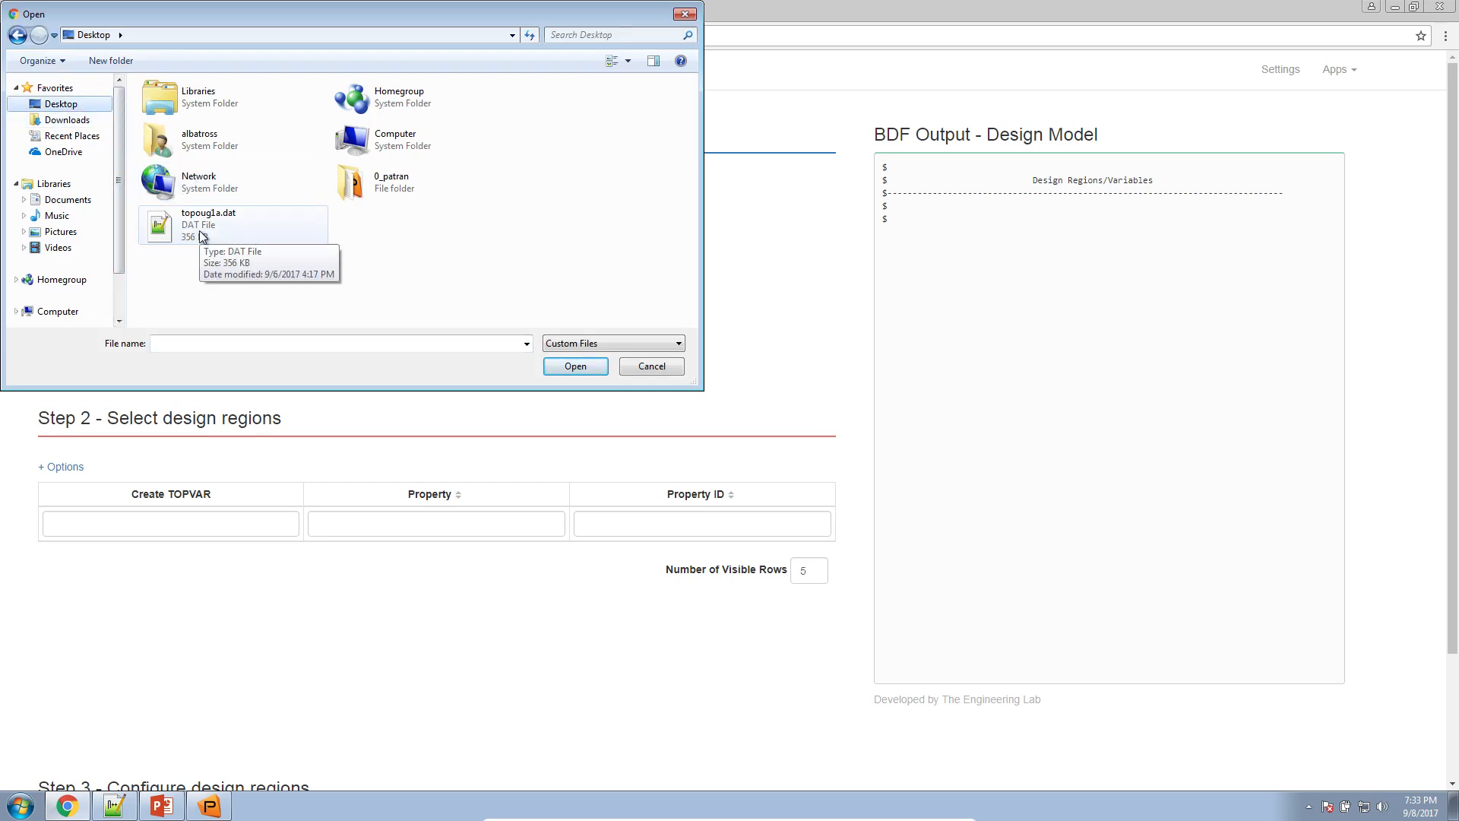
double_click(202, 237)
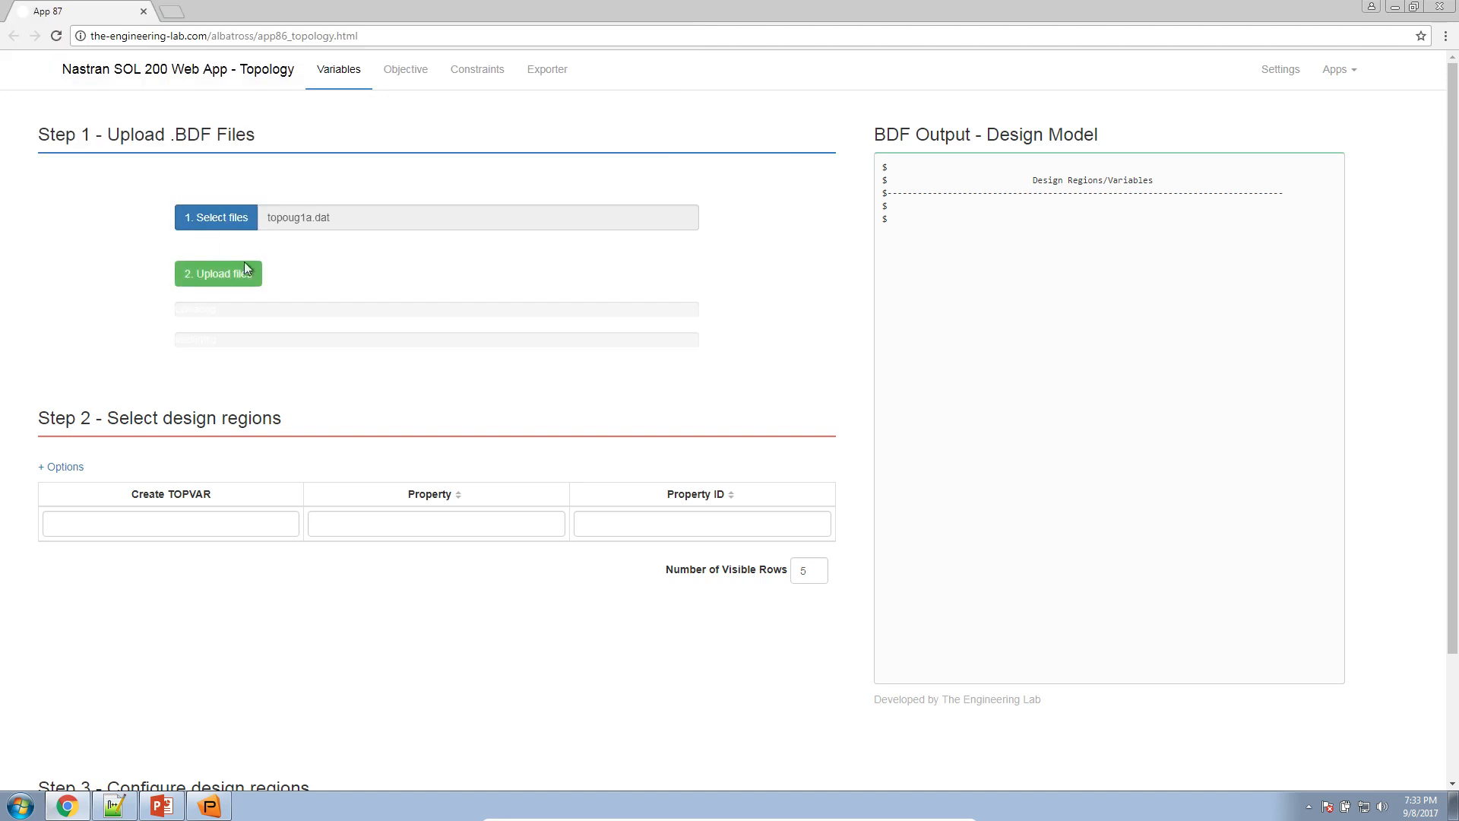
Step: Switch to Patran and inspect the plate's finite element mesh from several angles, then return to the web app
left_click(209, 805)
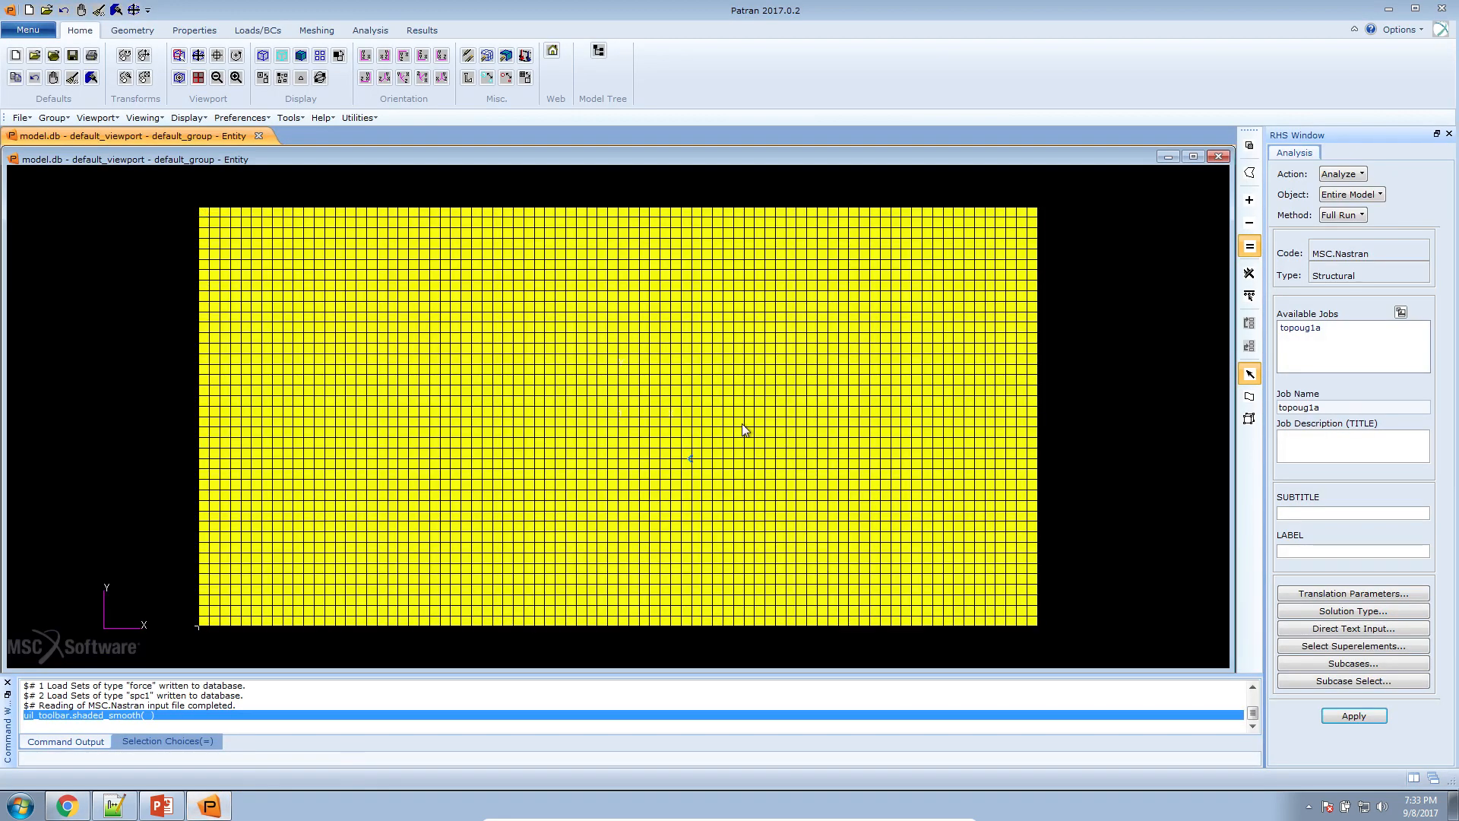
left_click_drag(789, 432, 768, 441)
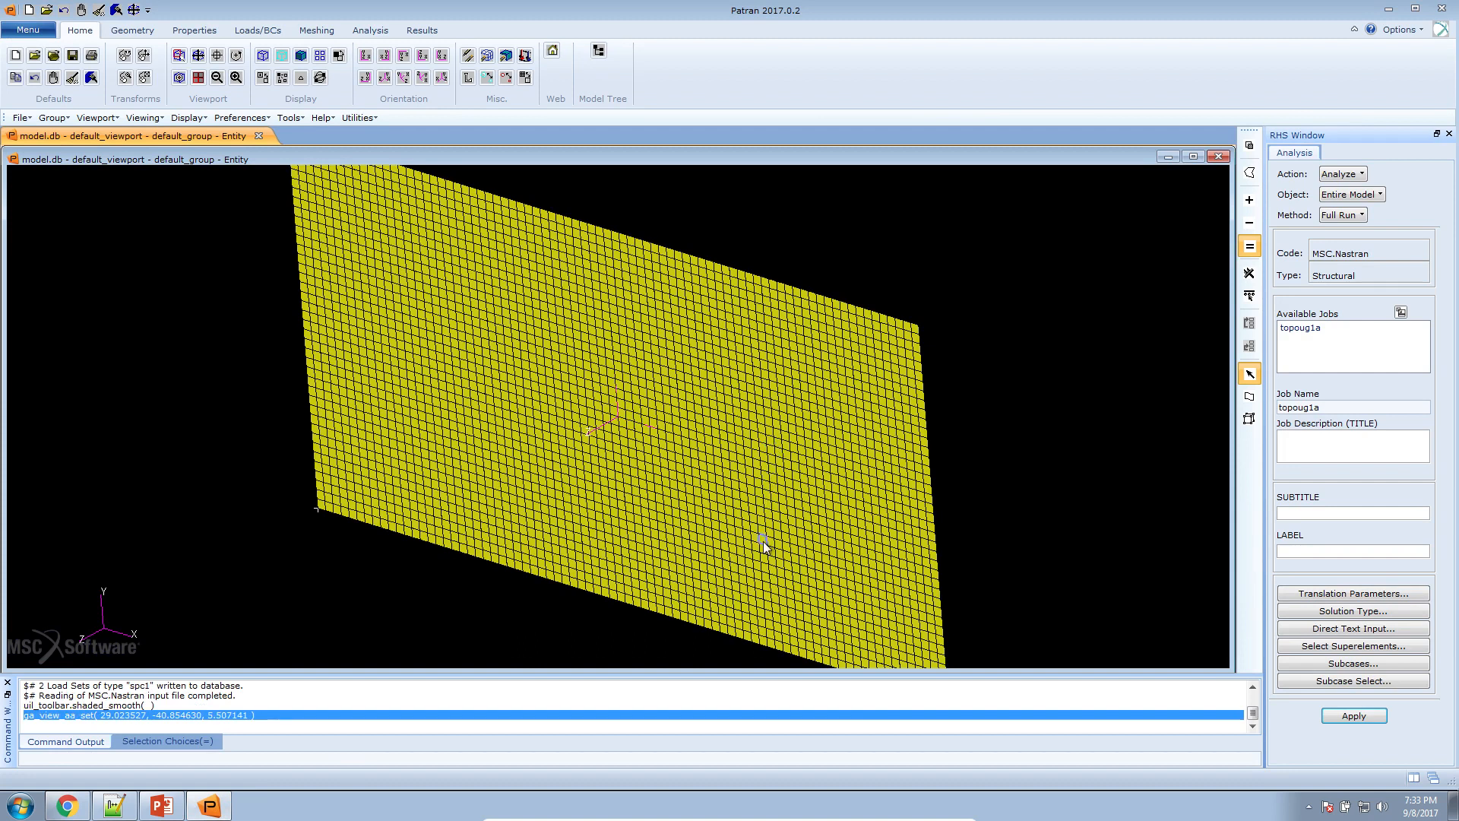
left_click_drag(764, 532, 759, 513)
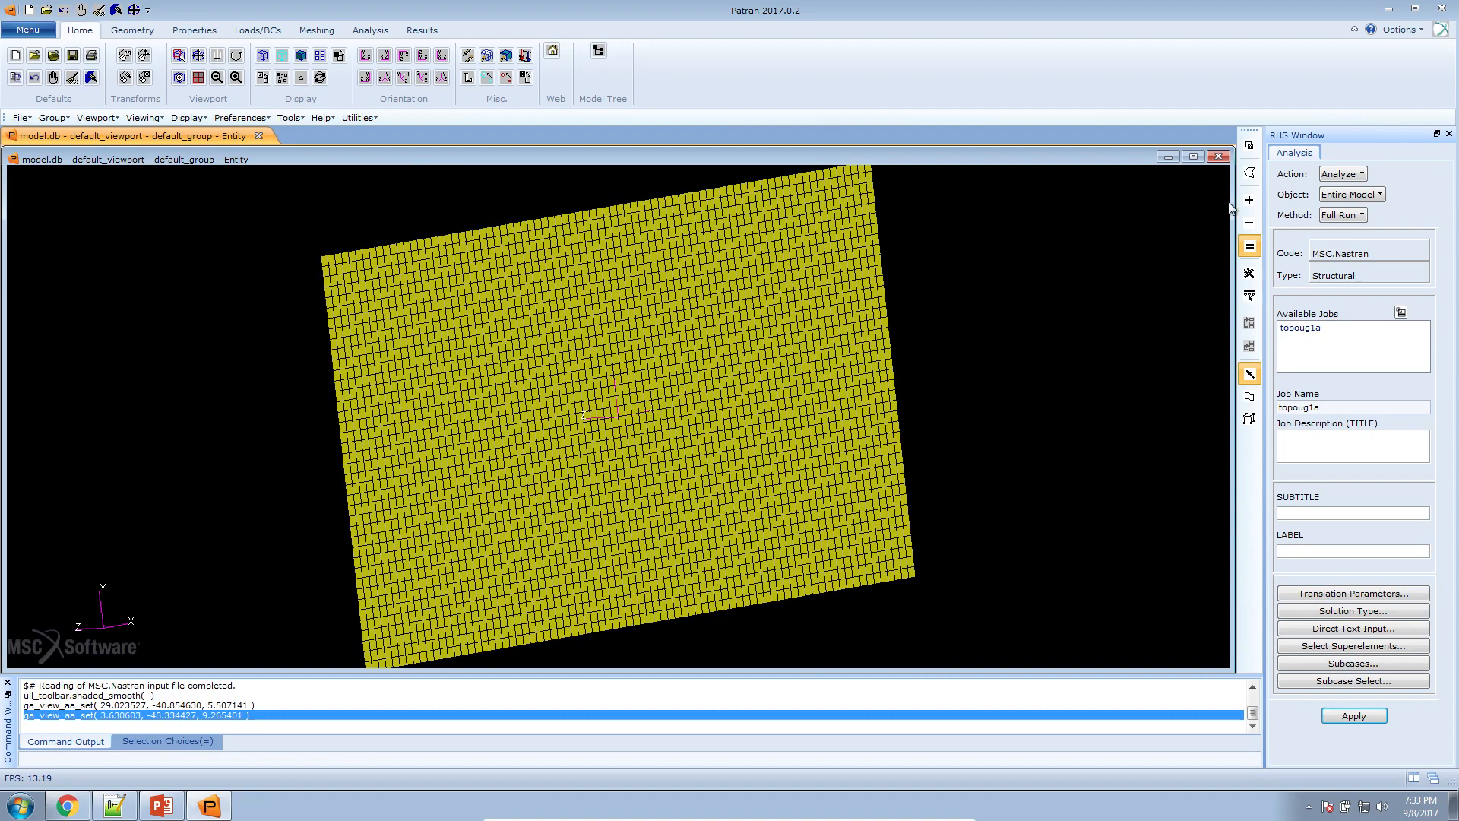
left_click(1389, 9)
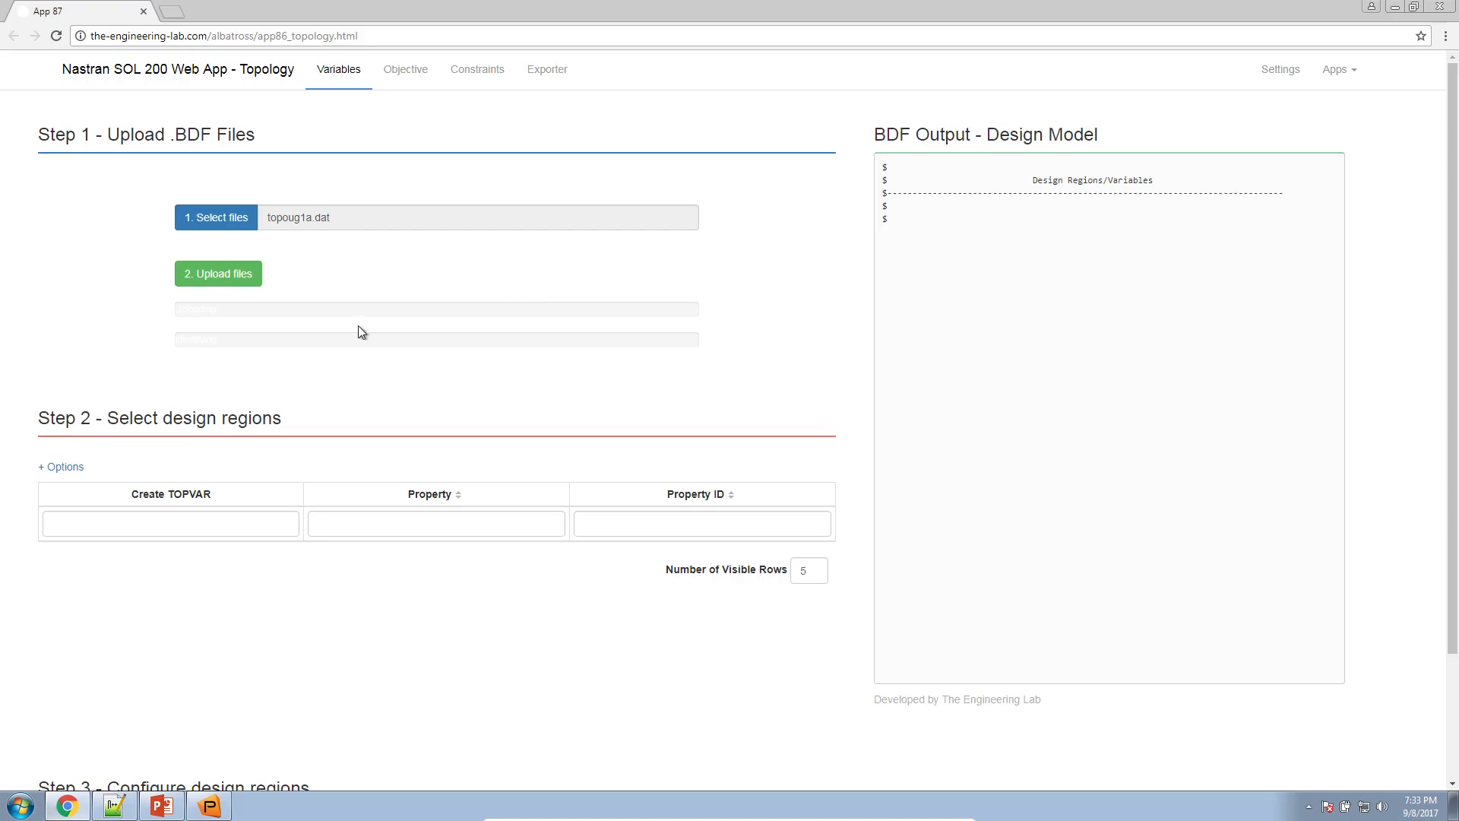
Step: Upload topoug1a.dat so its design properties are identified for the design region selection
left_click(244, 279)
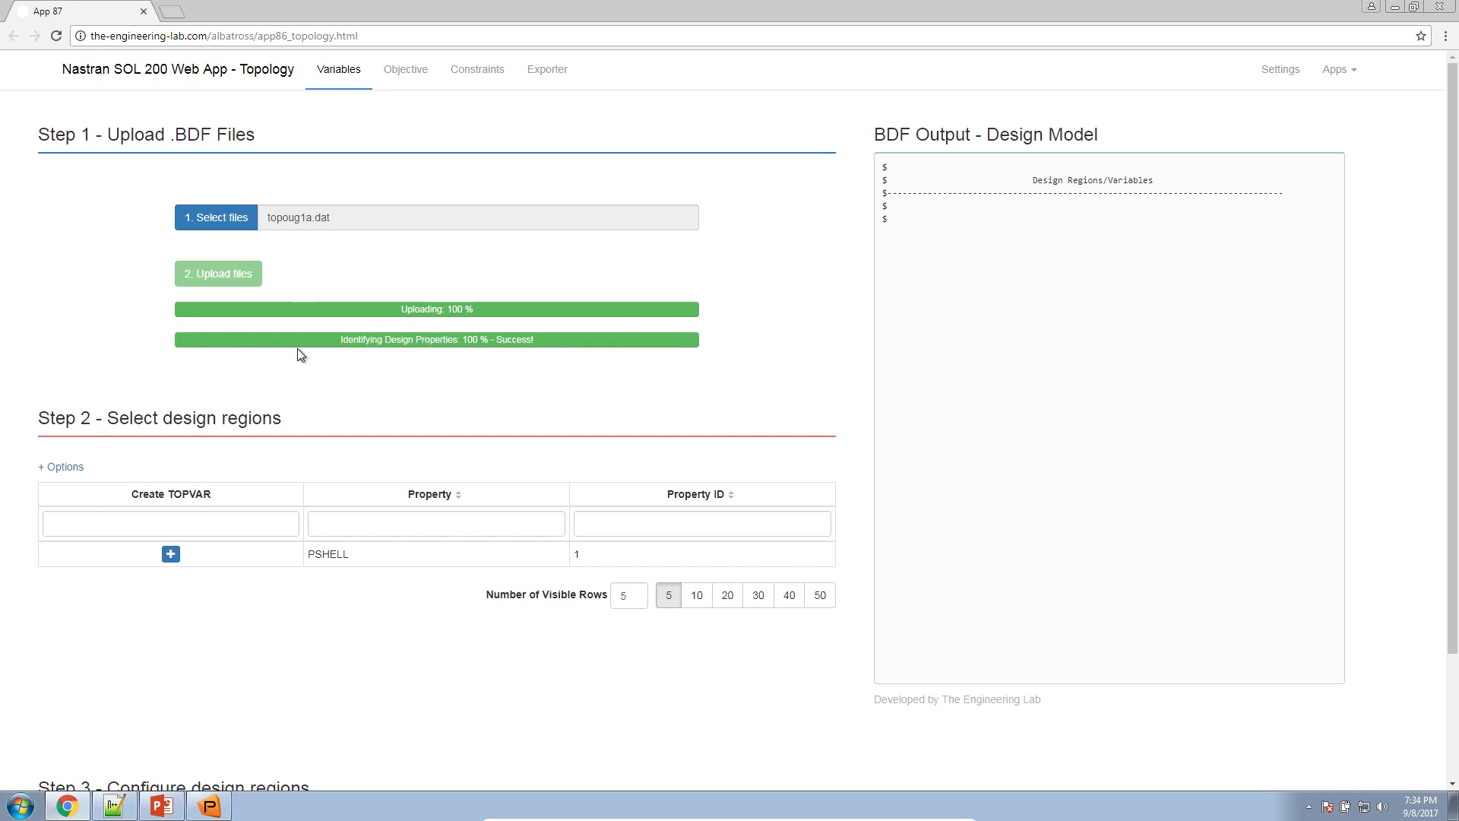
scroll(299, 357, "down", 2)
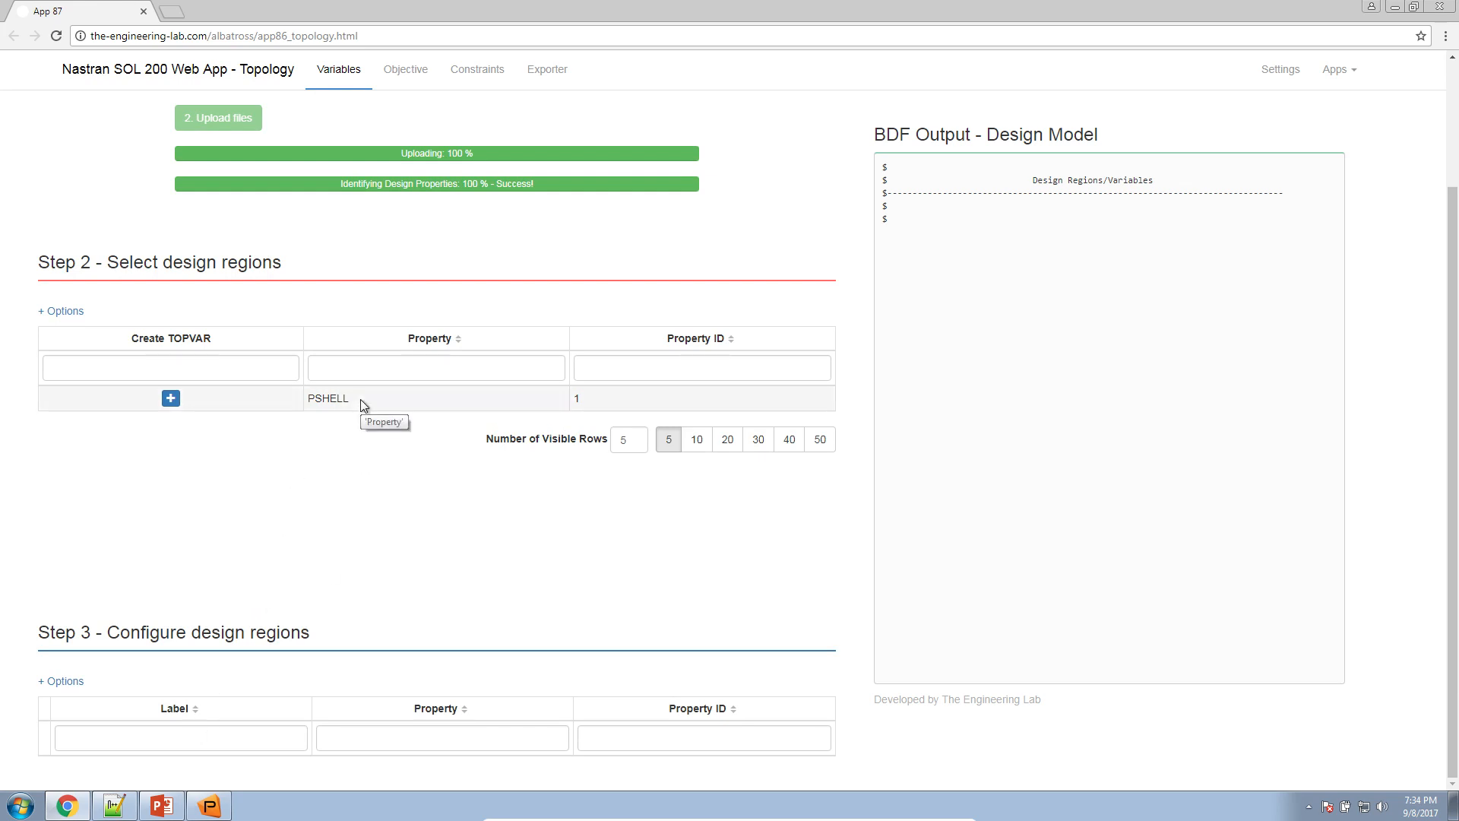
Step: Switch to PowerPoint and read the Optimization Problem Statement slide for the design region, objective and constraints
left_click(180, 801)
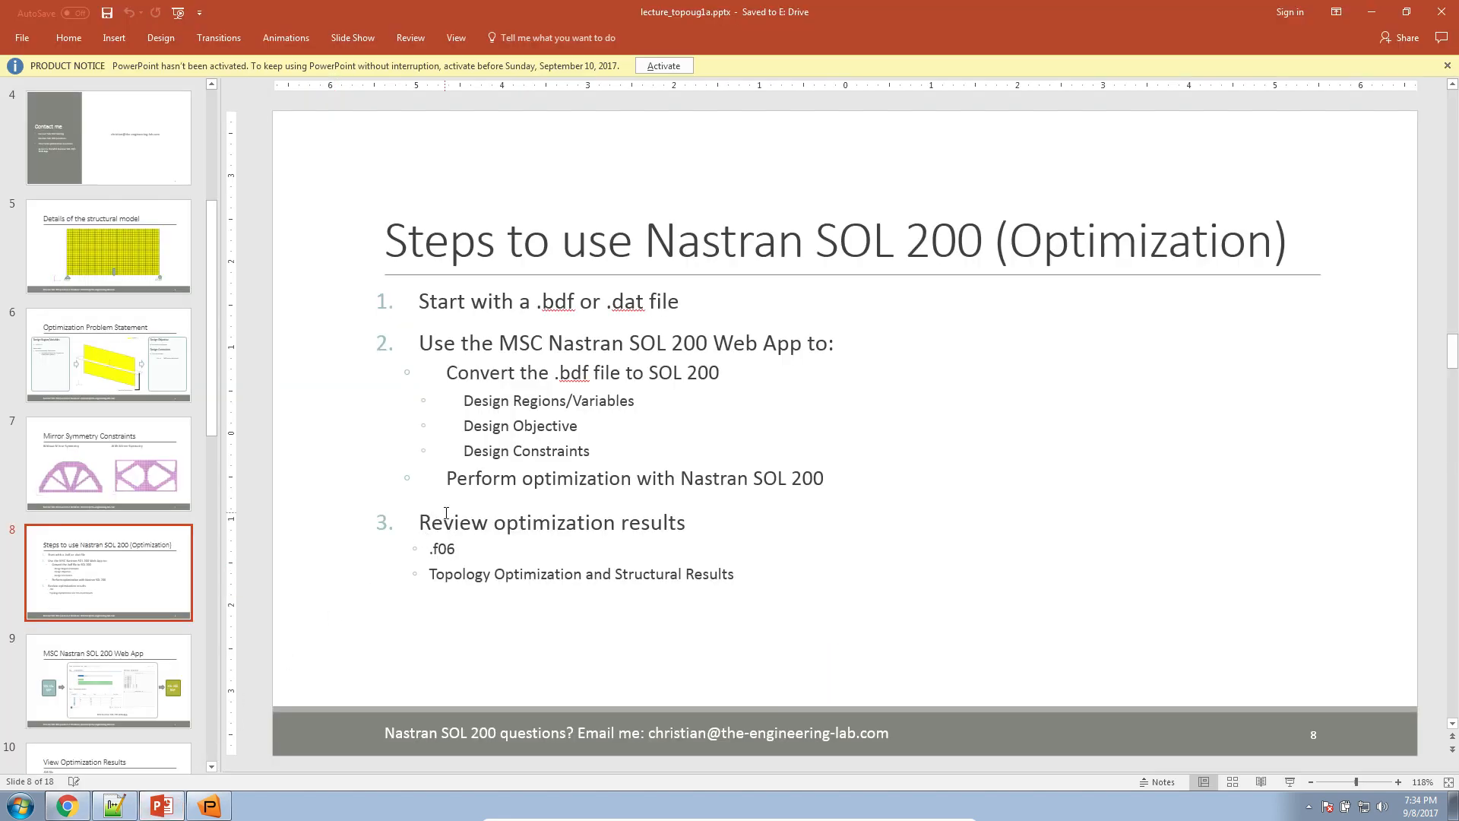
left_click(131, 259)
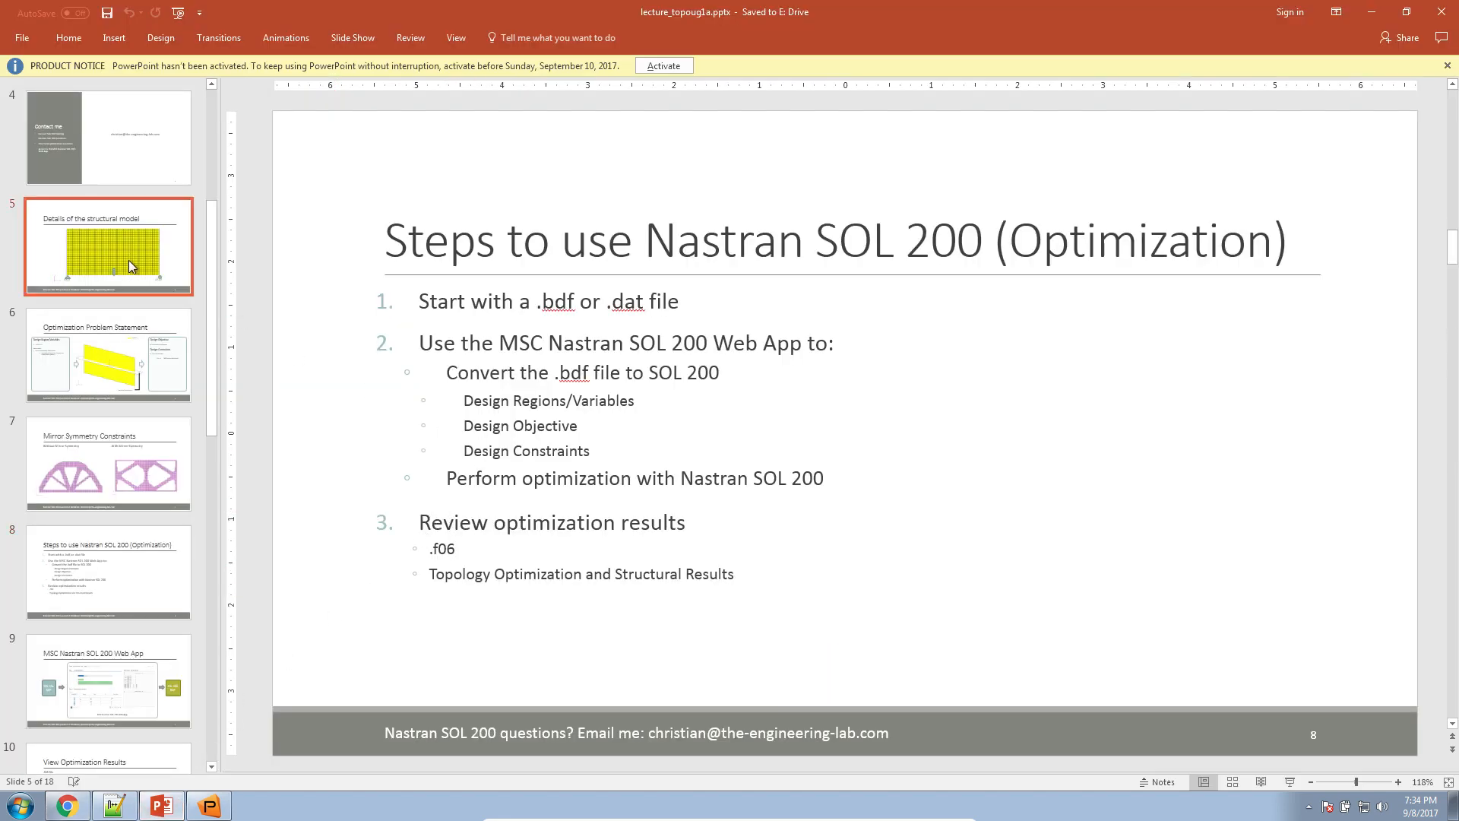
left_click(114, 376)
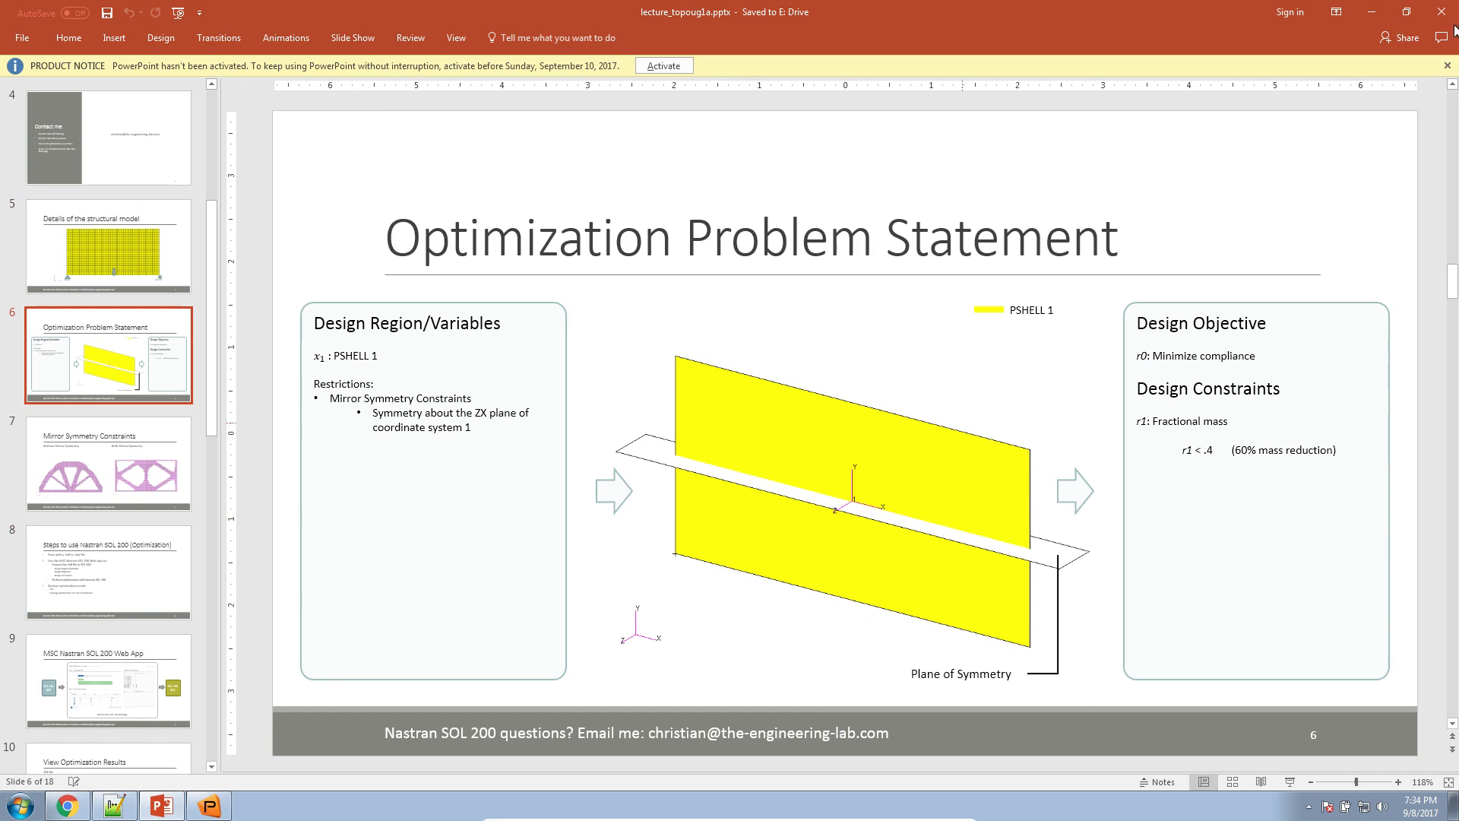
left_click(1372, 12)
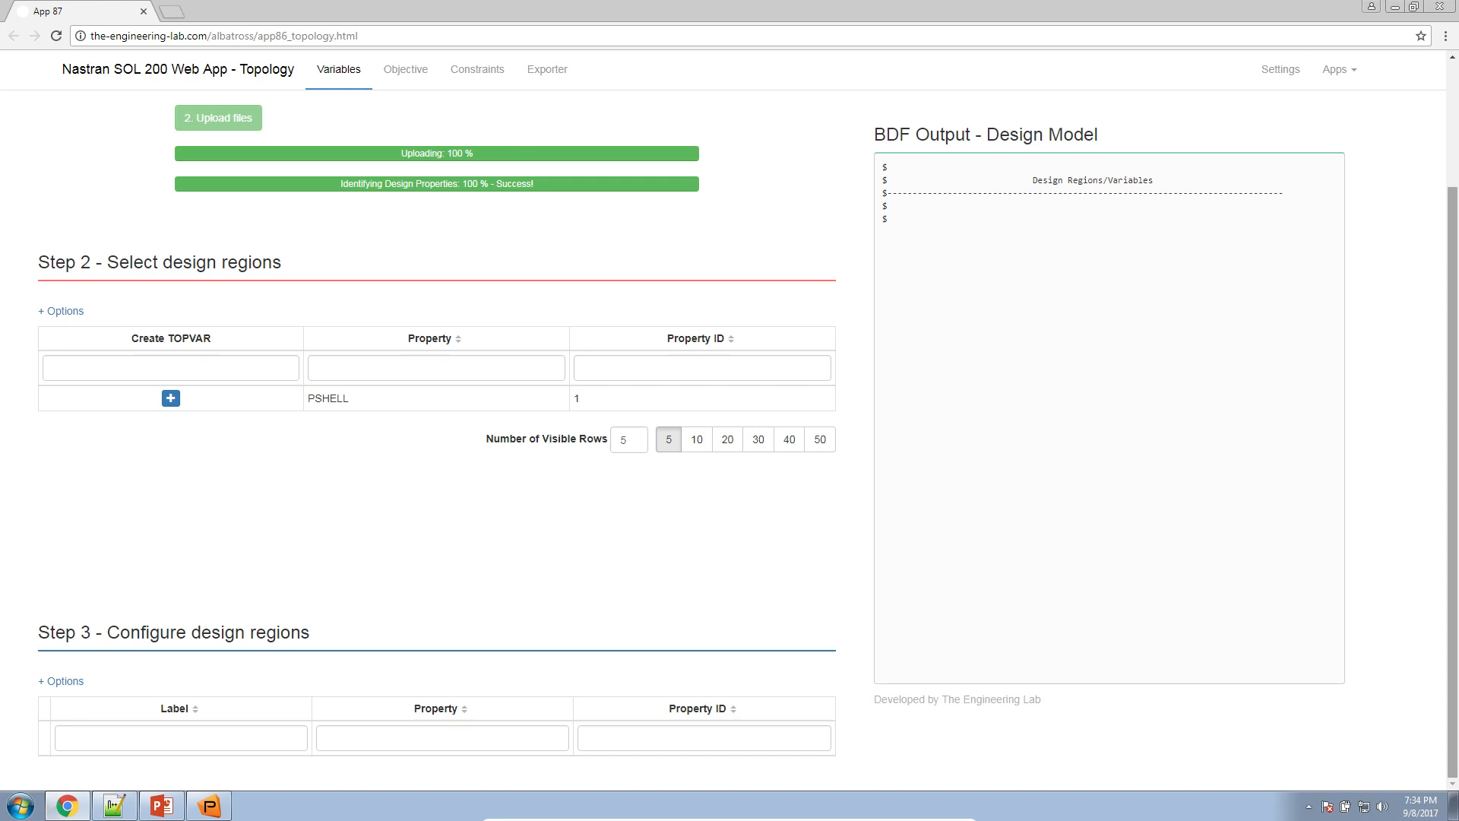
Step: Create a TOPVAR design region for PSHELL 1 and show the symmetry constraint columns in the Step 3 table
left_click(169, 399)
scroll(304, 578, "down", 1)
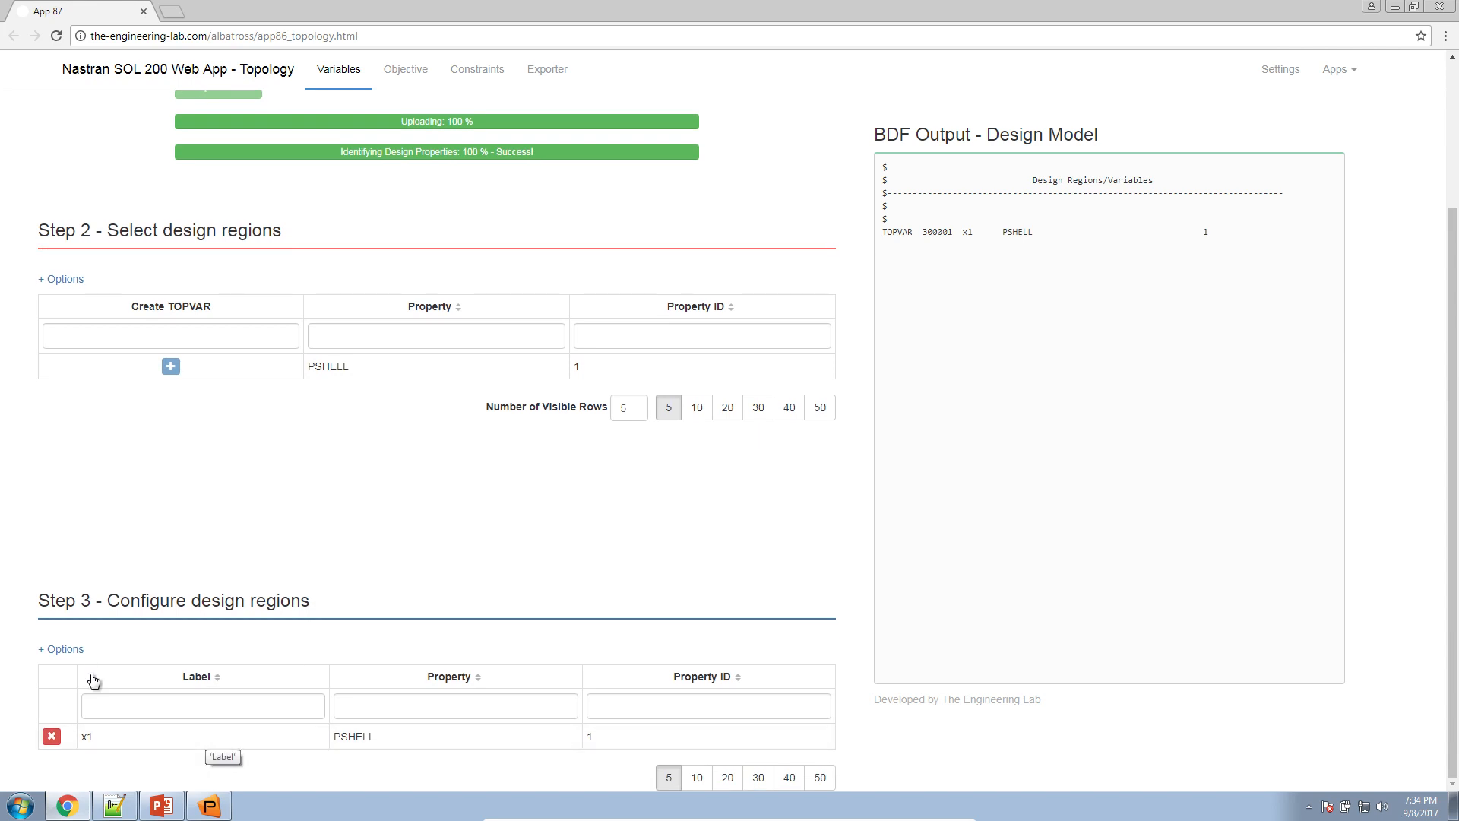
left_click(84, 649)
scroll(87, 652, "down", 1)
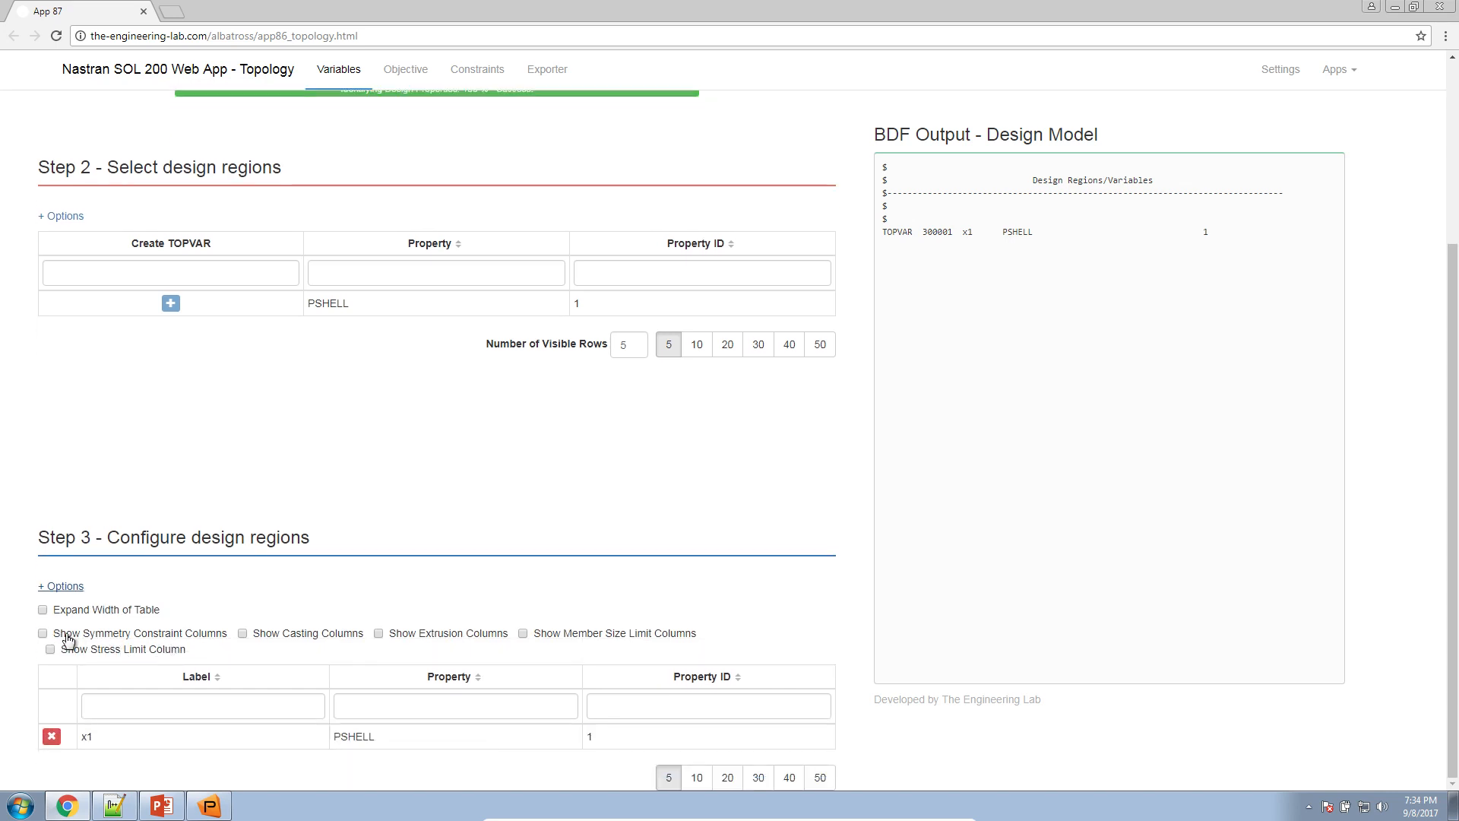
left_click(67, 638)
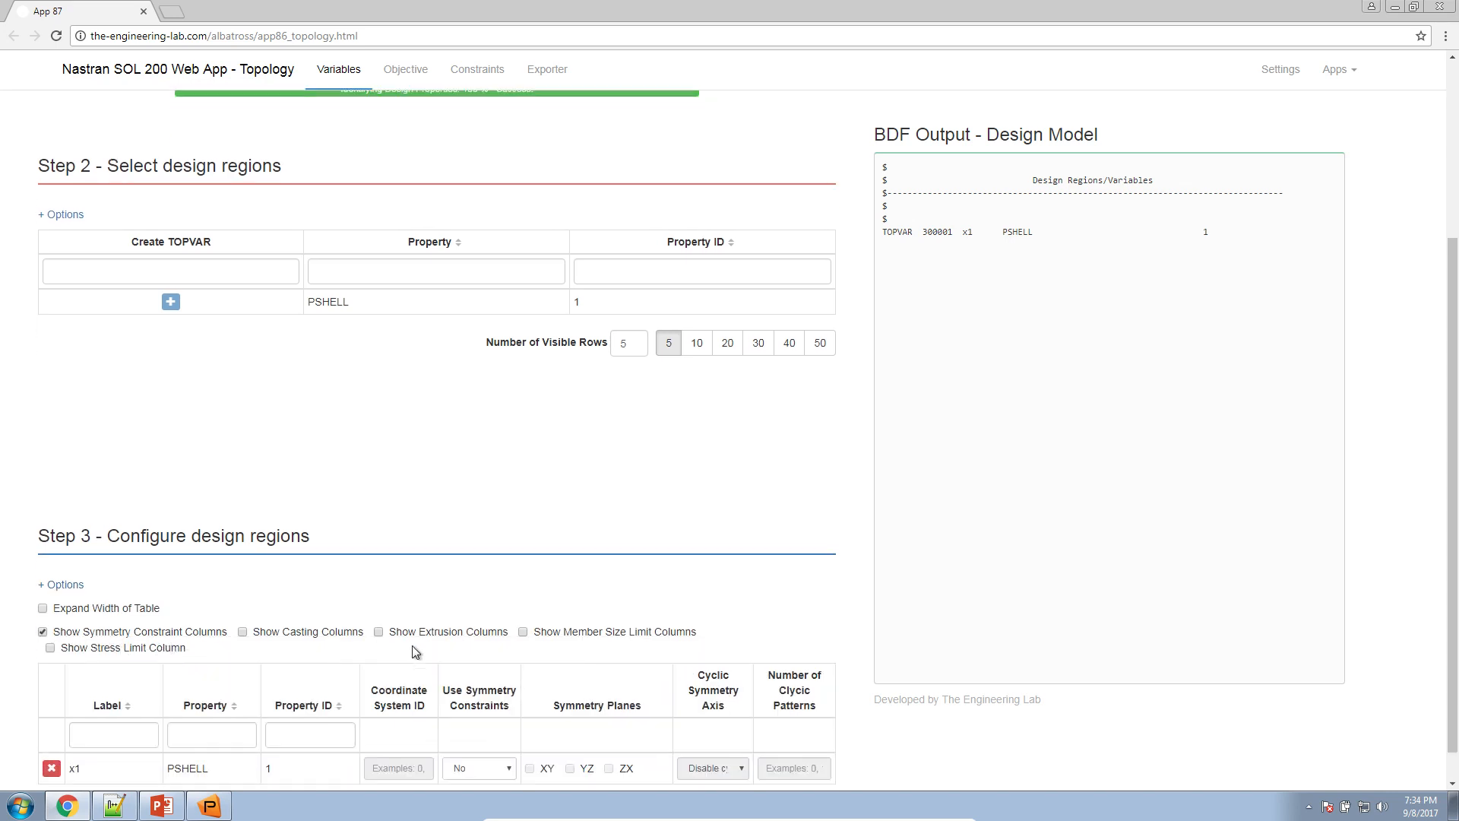
Step: Set Use Symmetry Constraints to Yes for design region x1
scroll(426, 699, "down", 1)
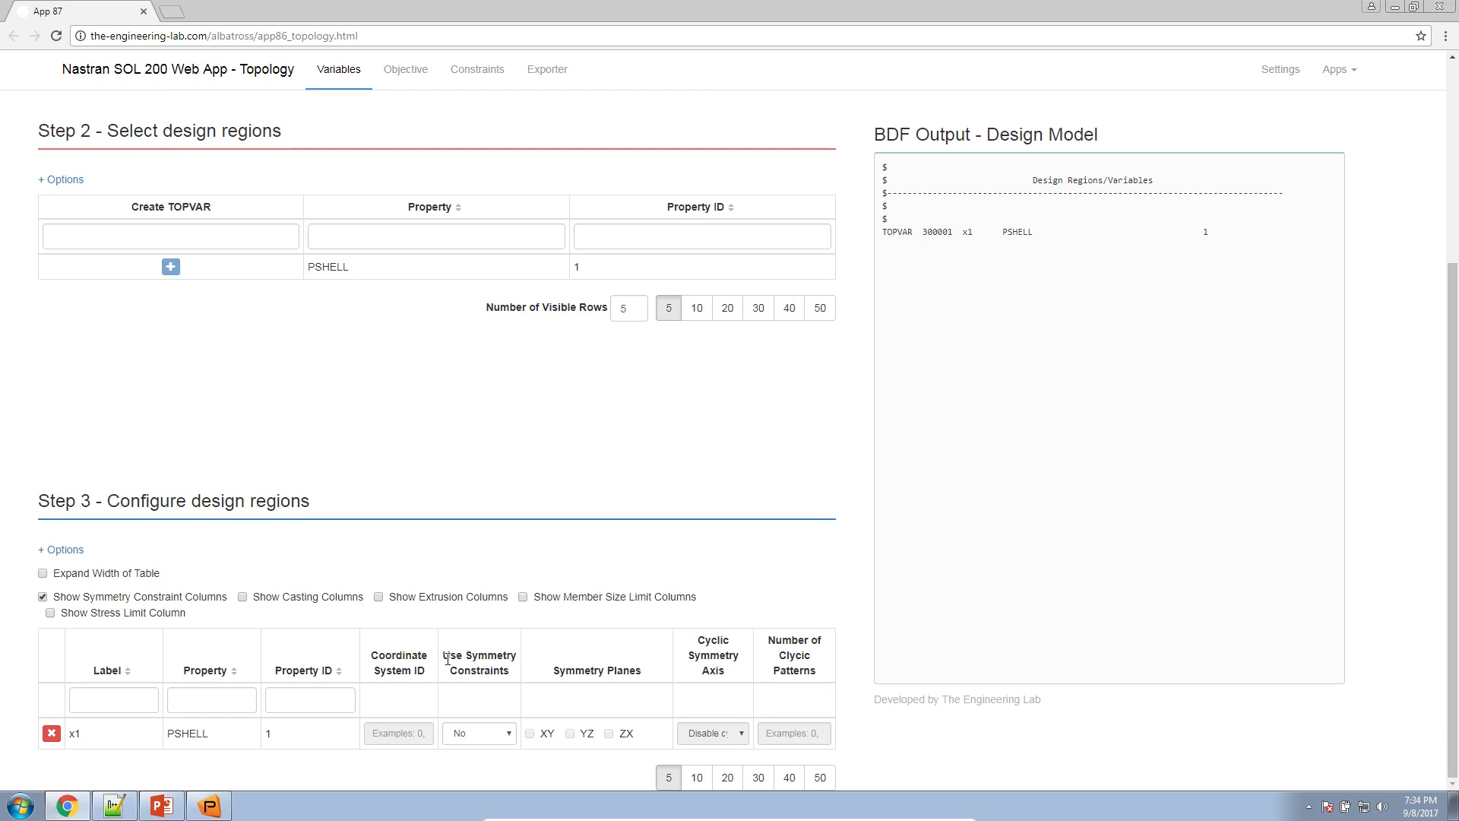
left_click(491, 734)
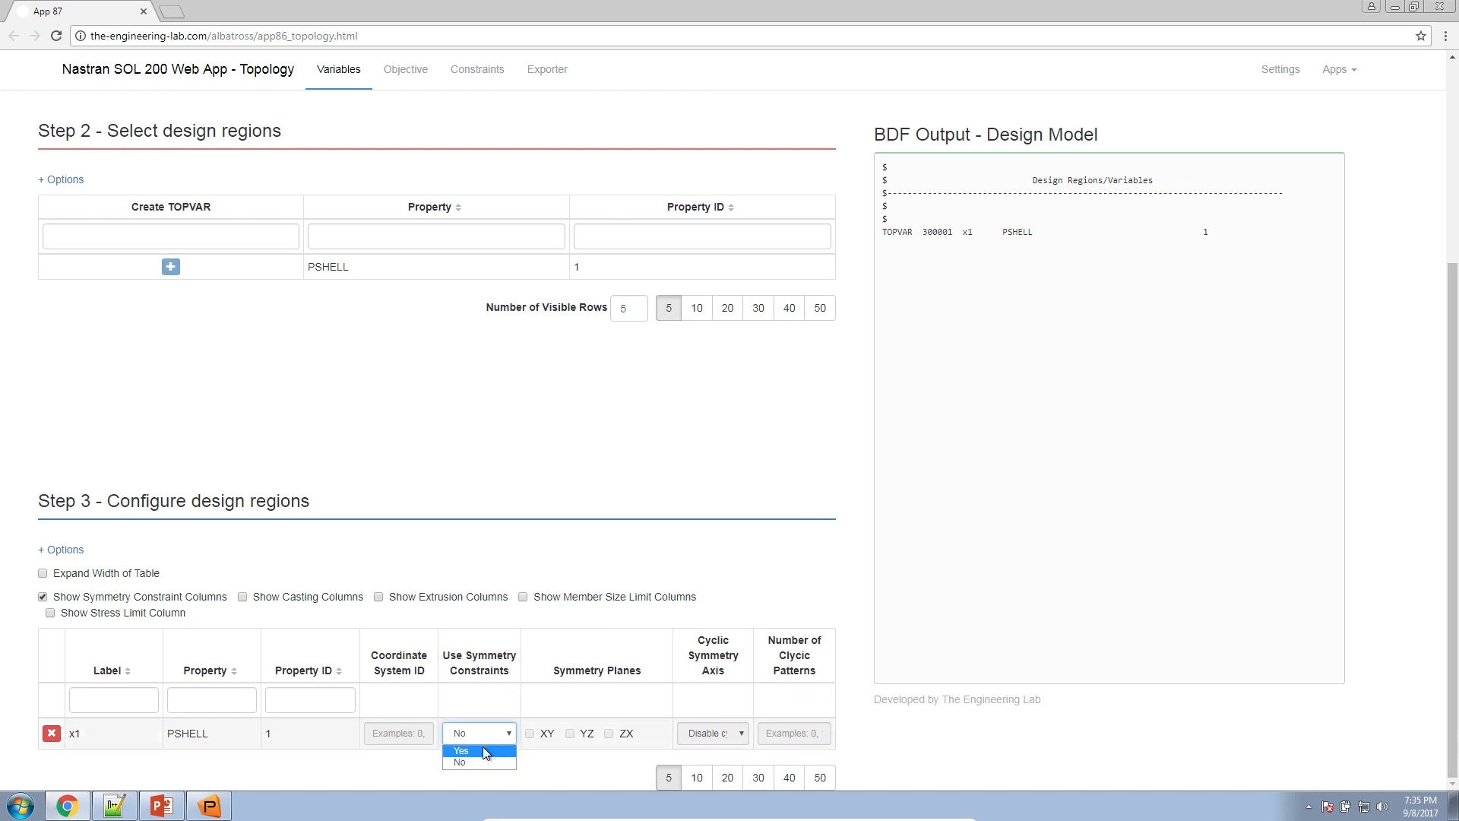
left_click(484, 747)
Step: Check the model in Patran and the problem statement slide in PowerPoint, and set x1's Coordinate System ID to 1 in the web app
left_click(415, 730)
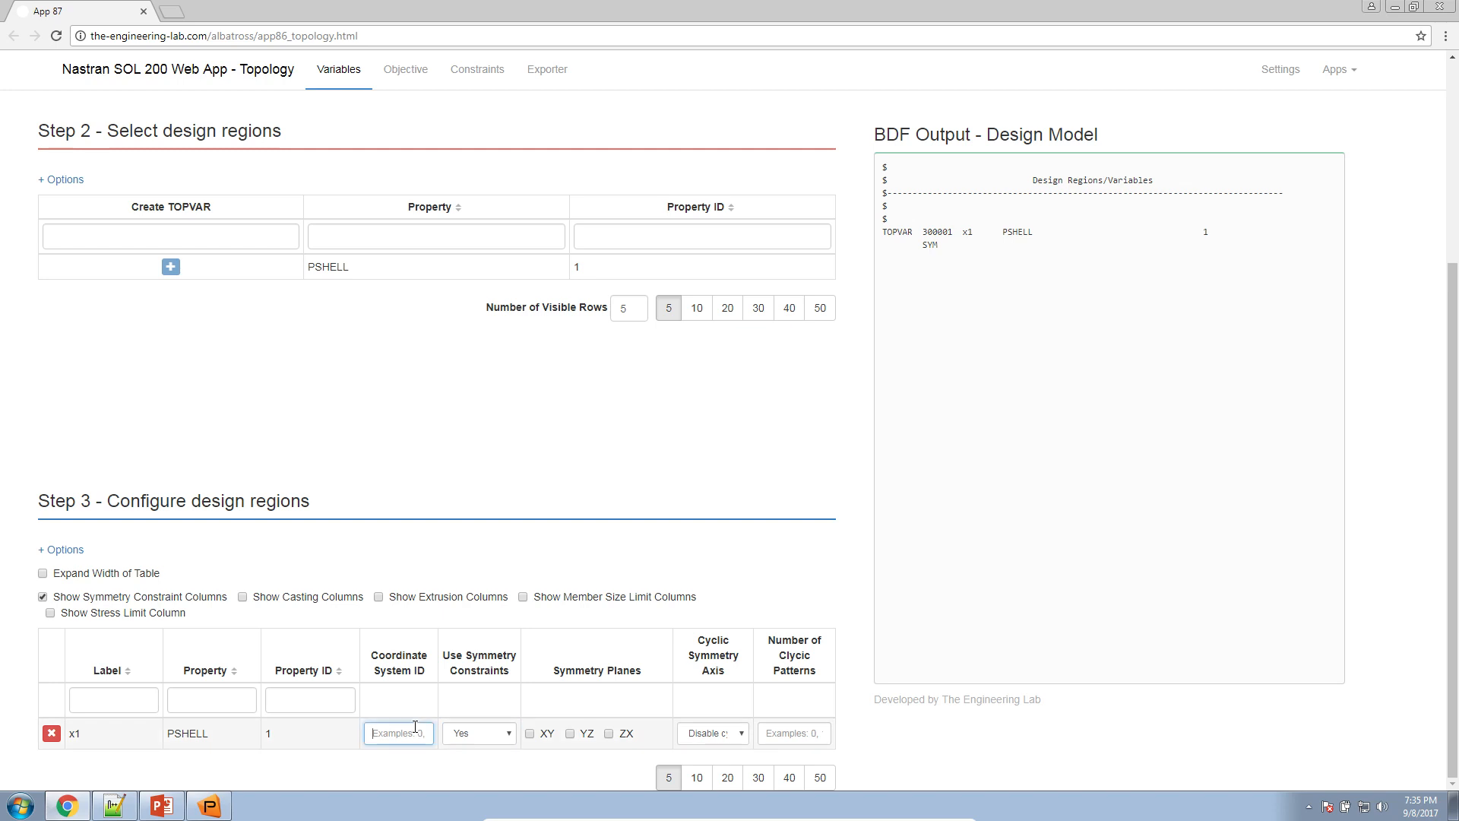
left_click(209, 805)
left_click_drag(760, 581, 711, 628)
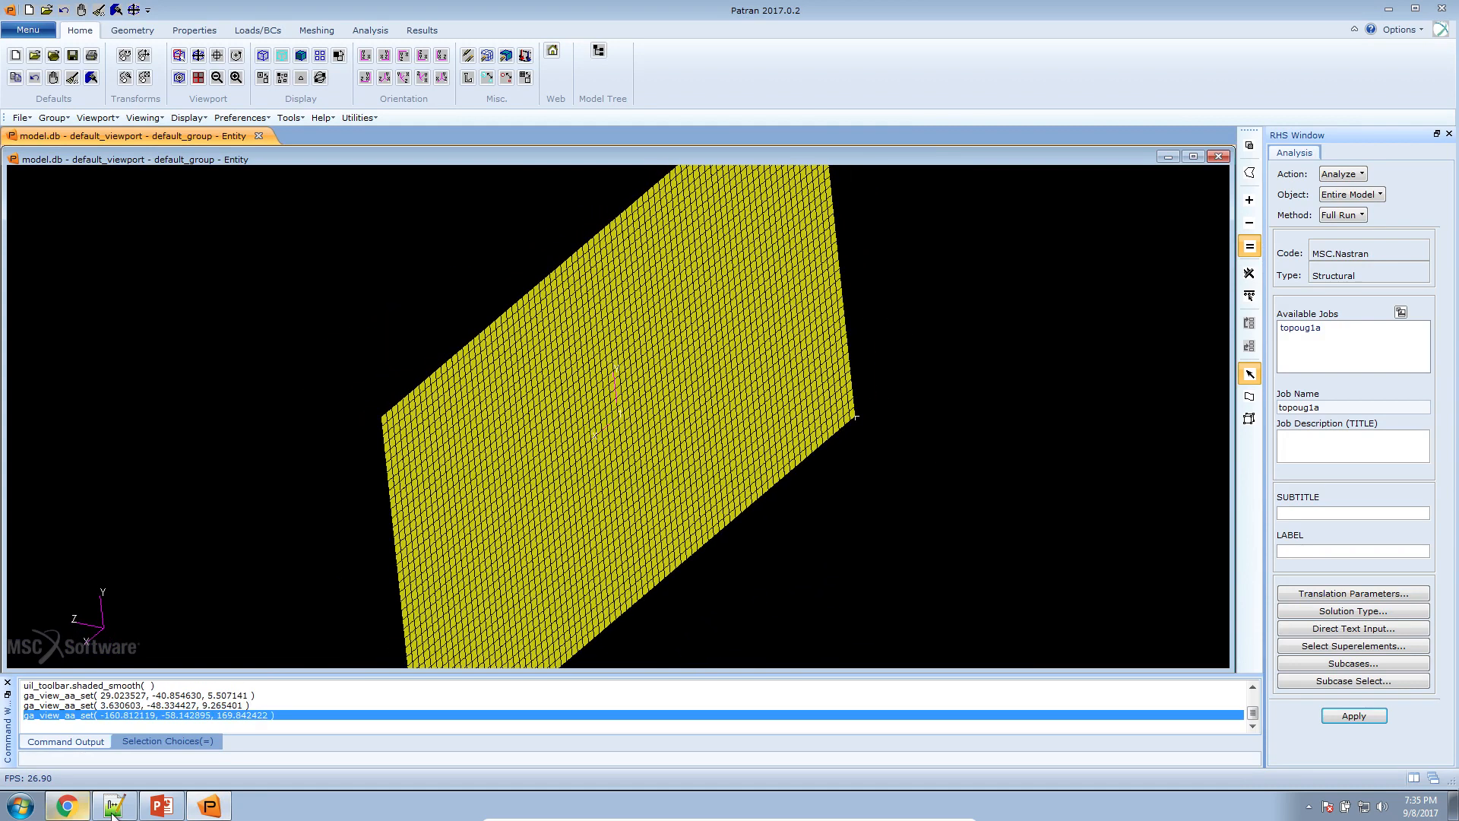
left_click(161, 806)
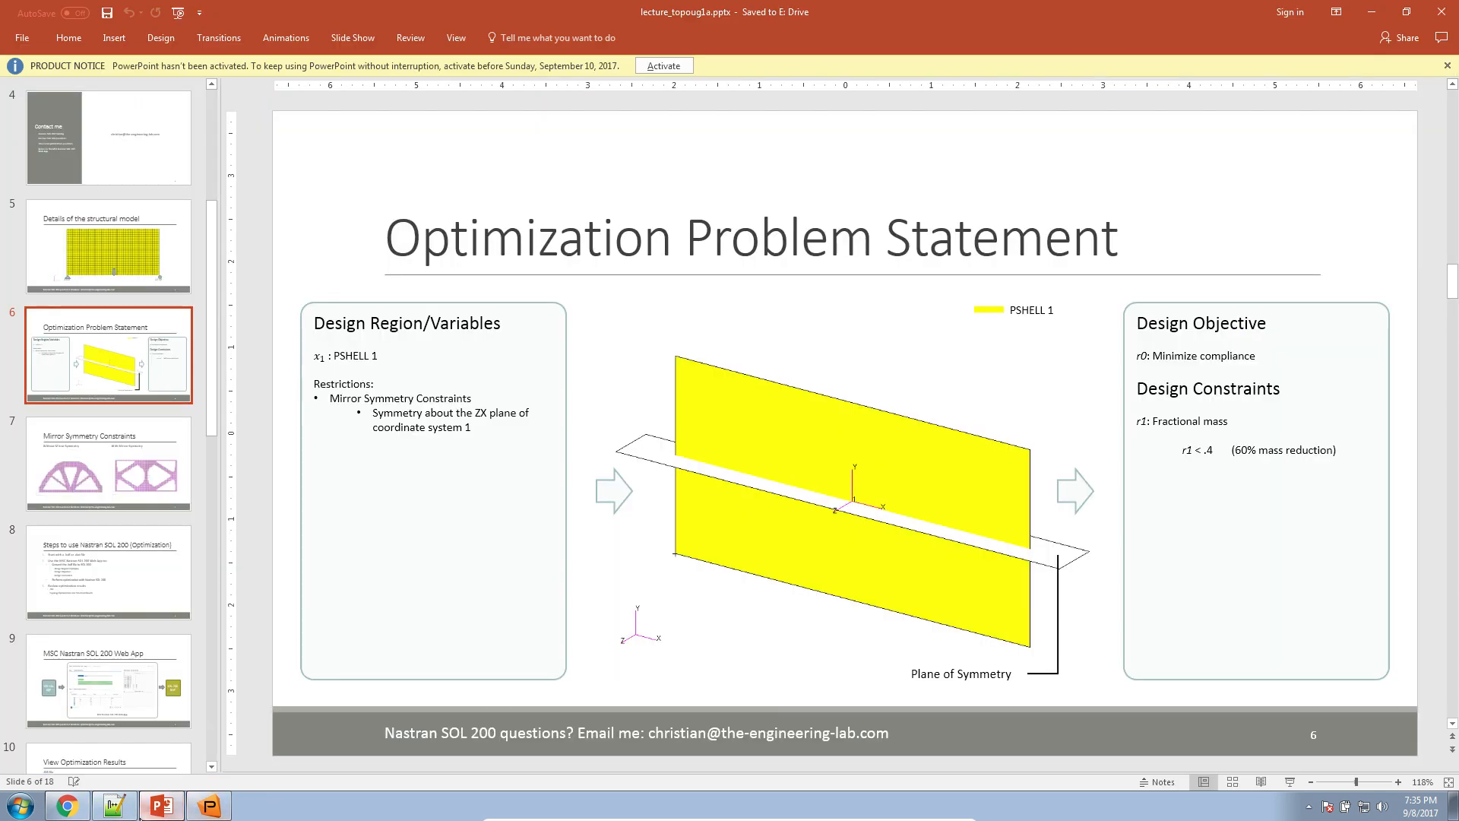
left_click(67, 806)
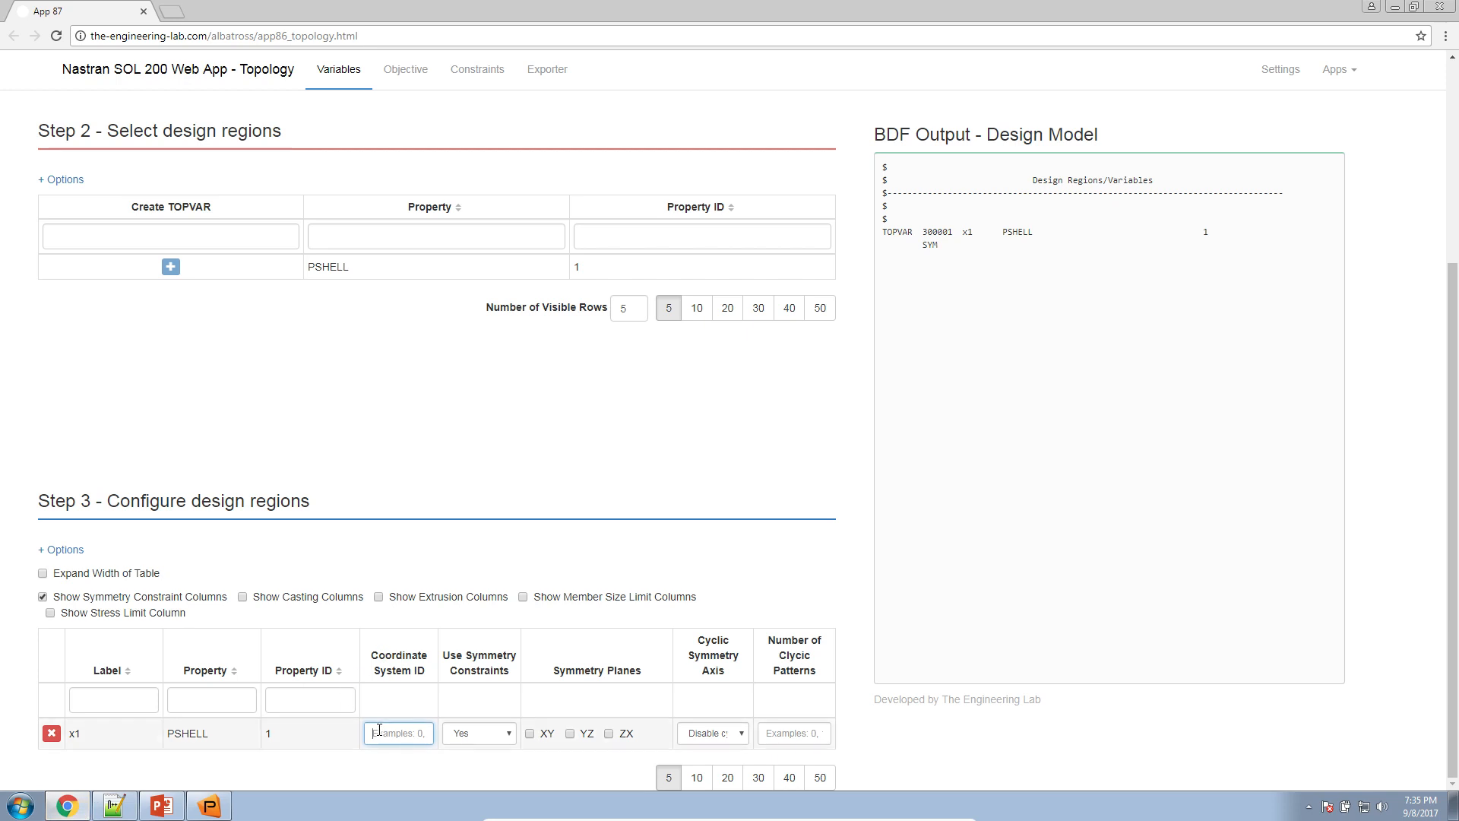
type("1")
key("Tab")
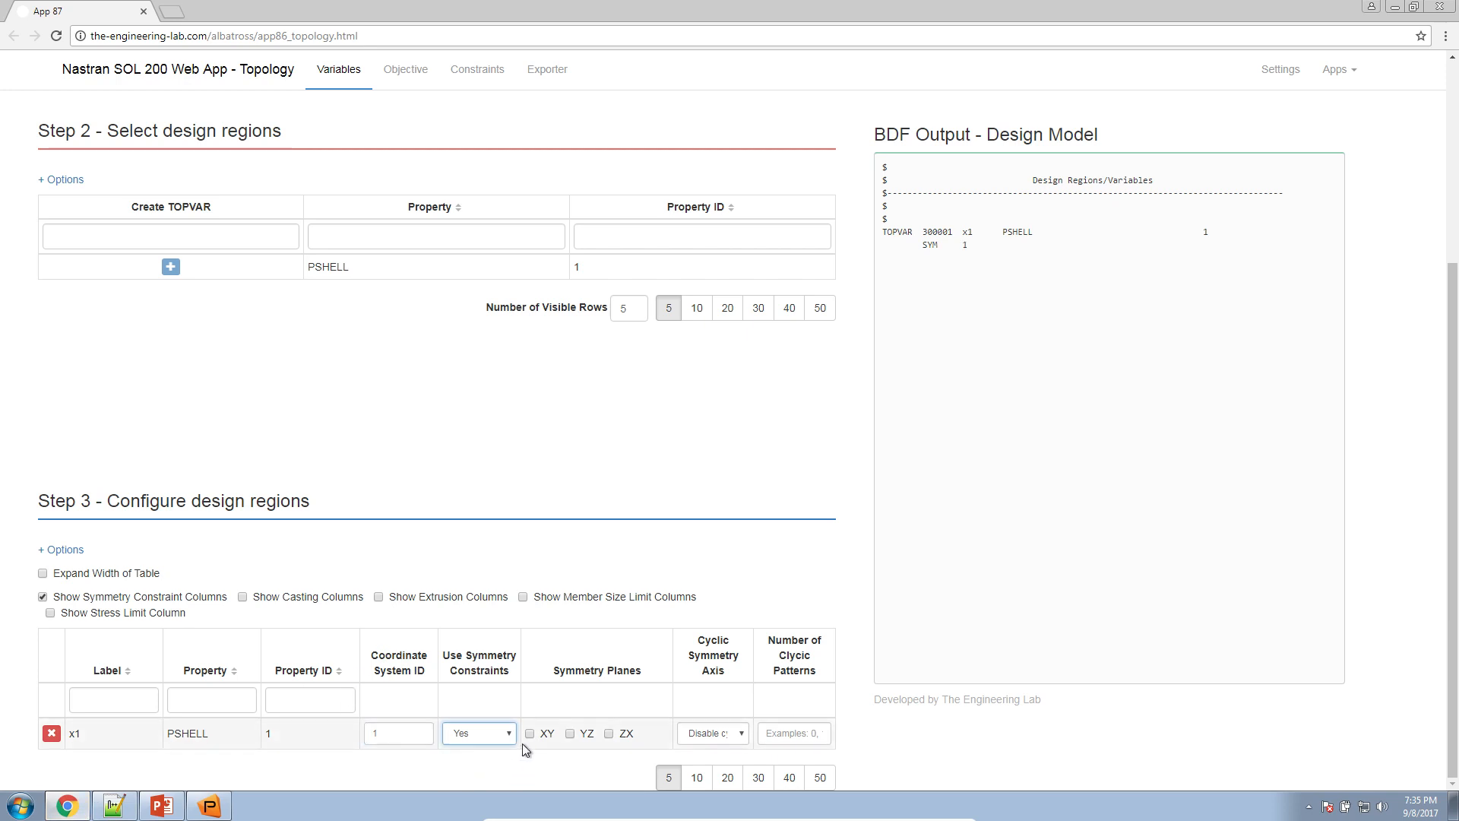
Step: Switch to Patran and display the plate as a wireframe showing only its free edges
left_click(209, 806)
left_click_drag(371, 591, 436, 601)
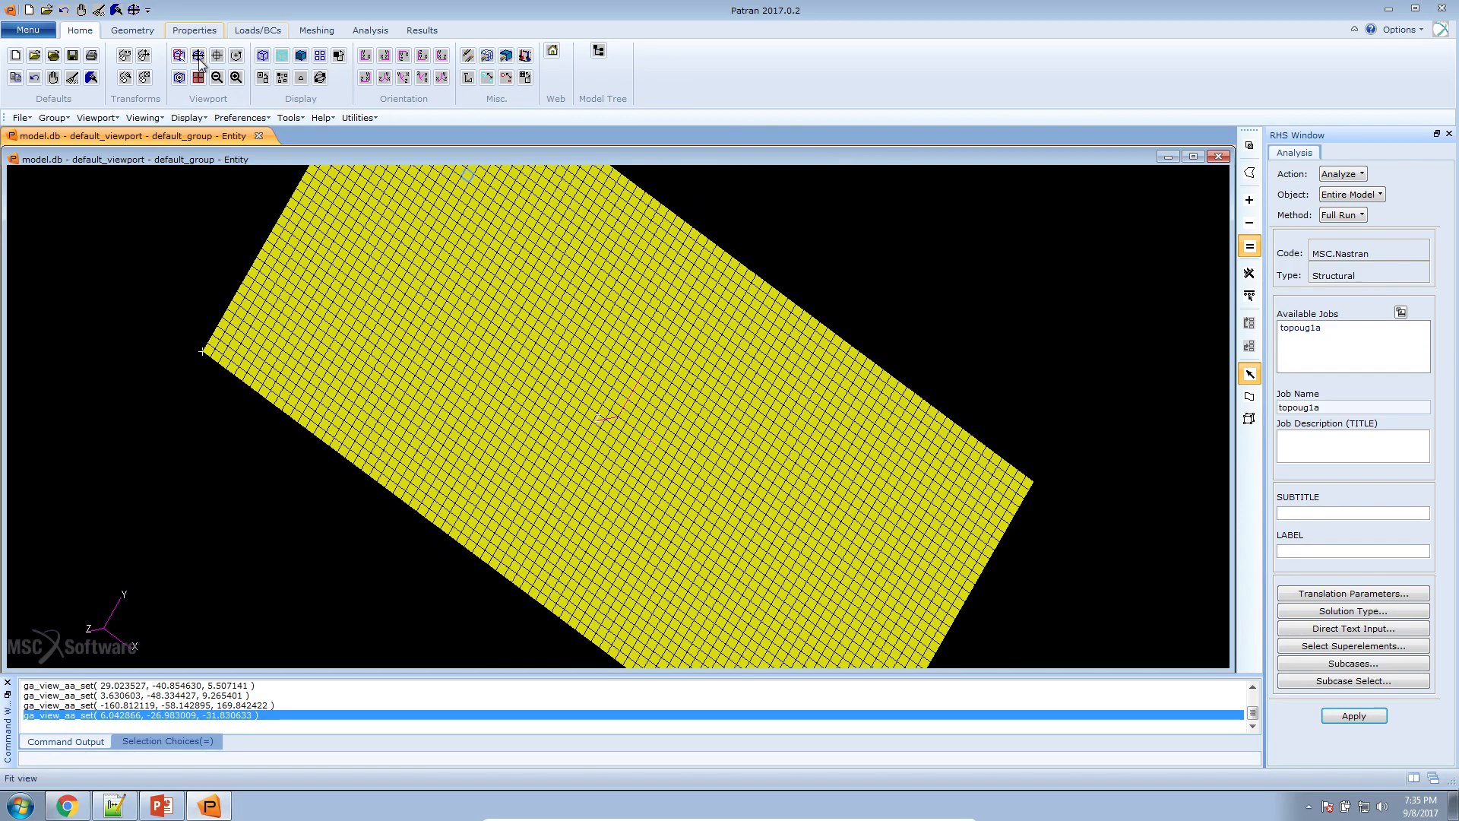
left_click(188, 118)
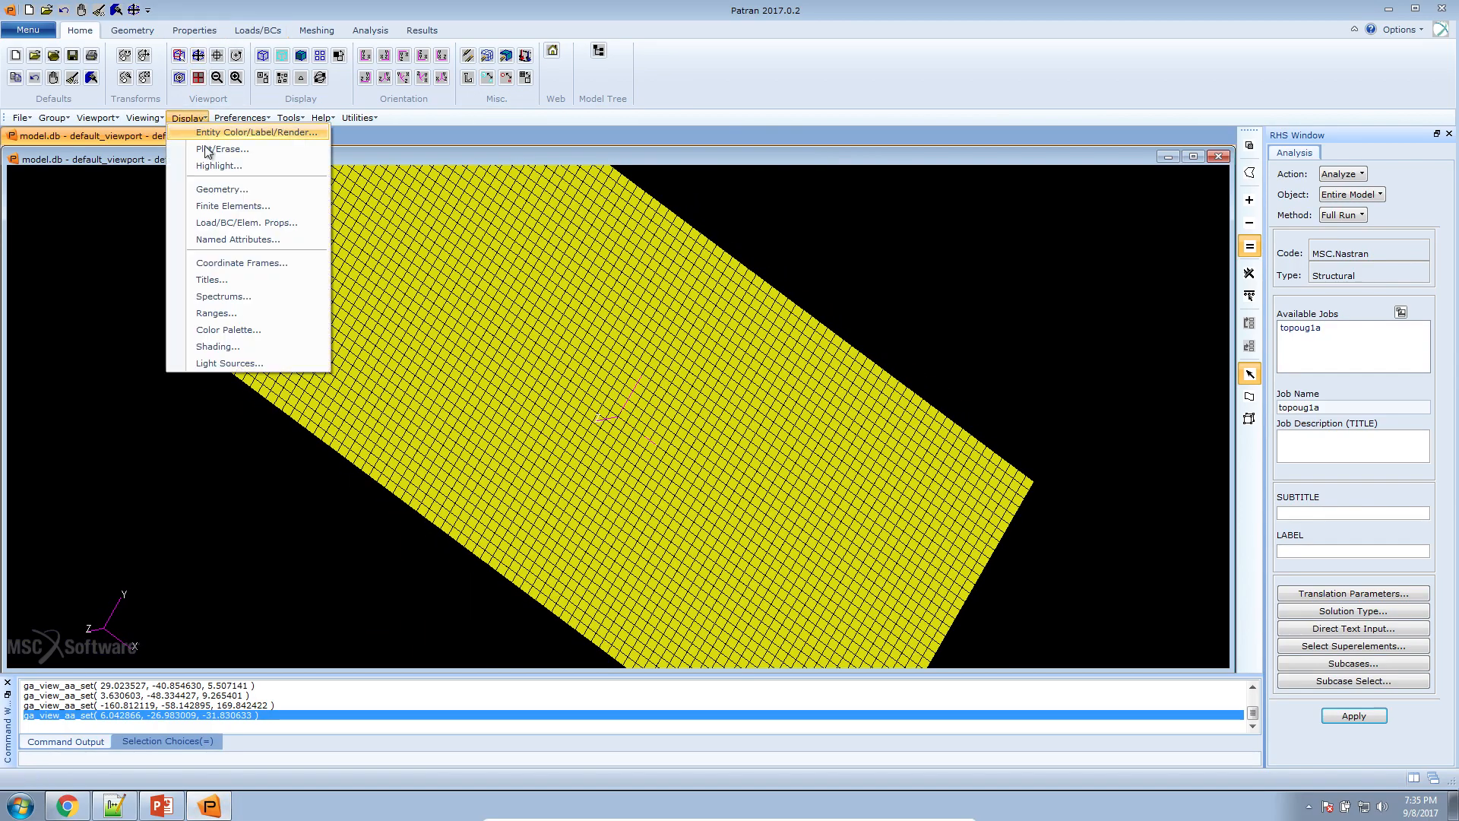
left_click(224, 206)
left_click(1286, 239)
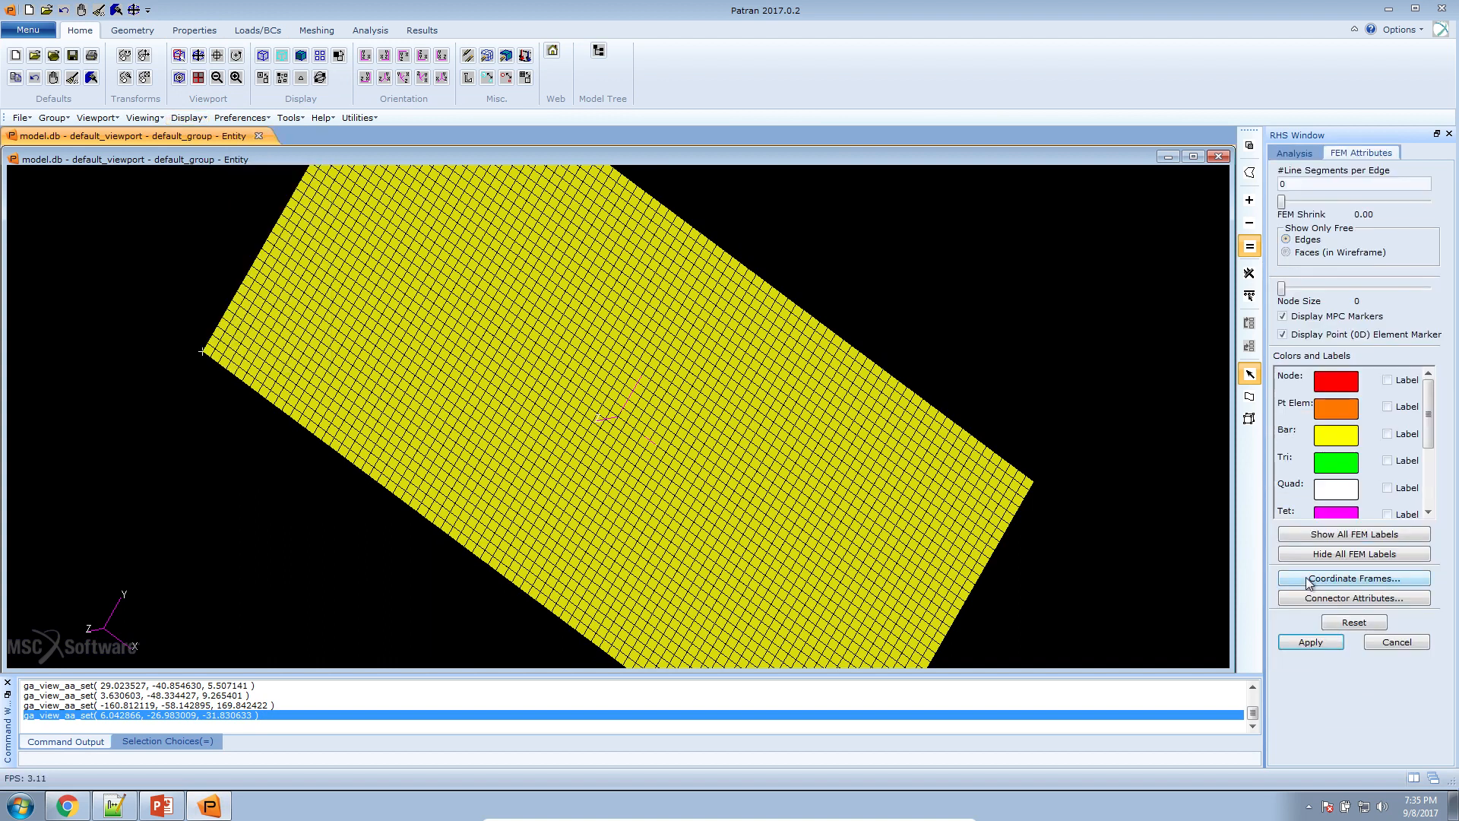
left_click(1310, 642)
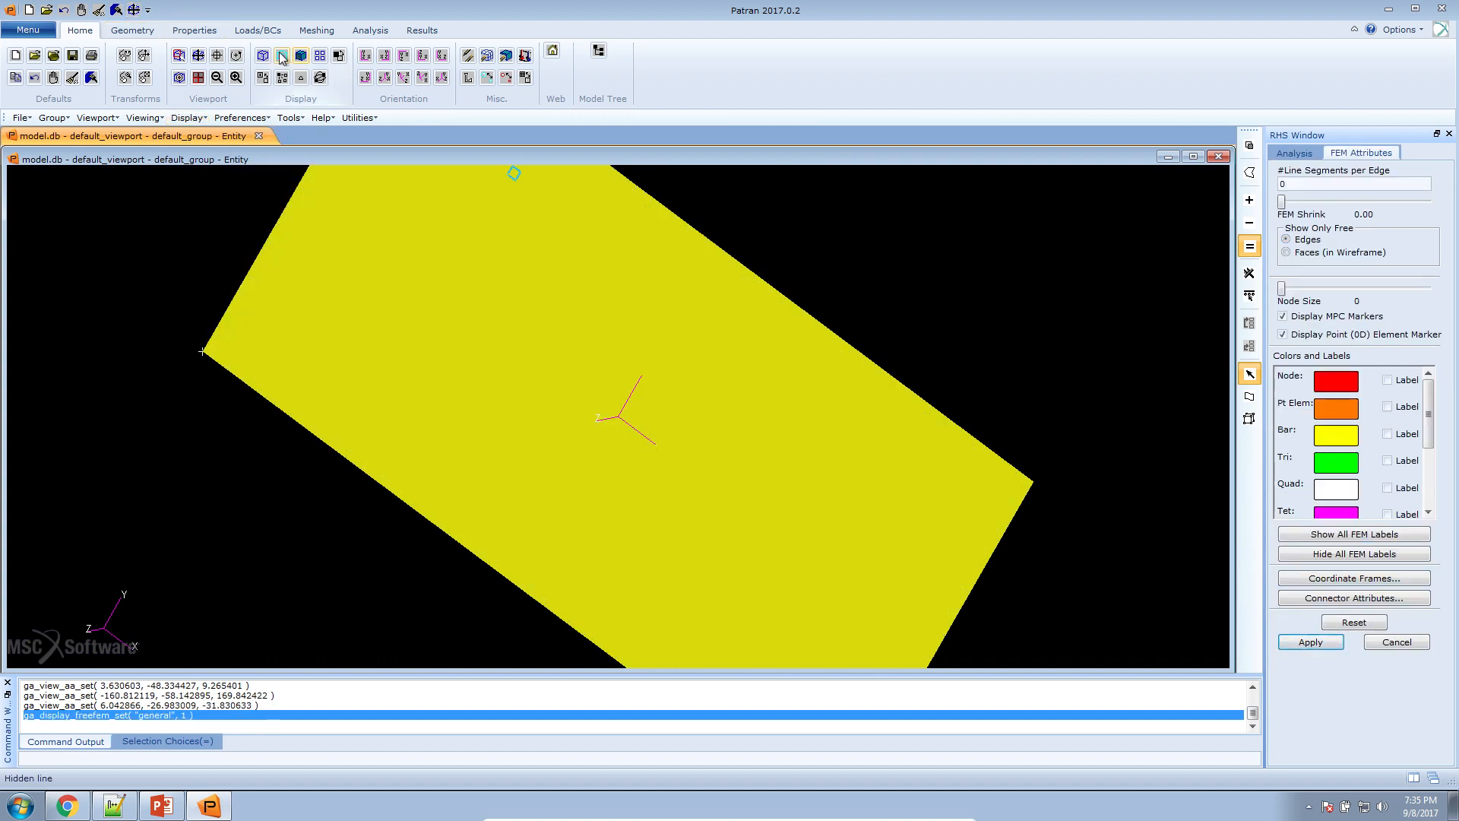
left_click(282, 54)
Step: Examine the axes of coordinate frame 1 in Patran, and select ZX as x1's symmetry plane in the web app
mouse_move(512, 390)
left_mouse_down()
mouse_move(486, 385)
mouse_move(514, 360)
mouse_move(544, 397)
mouse_move(518, 385)
mouse_move(460, 398)
mouse_move(516, 389)
mouse_move(534, 408)
left_mouse_up()
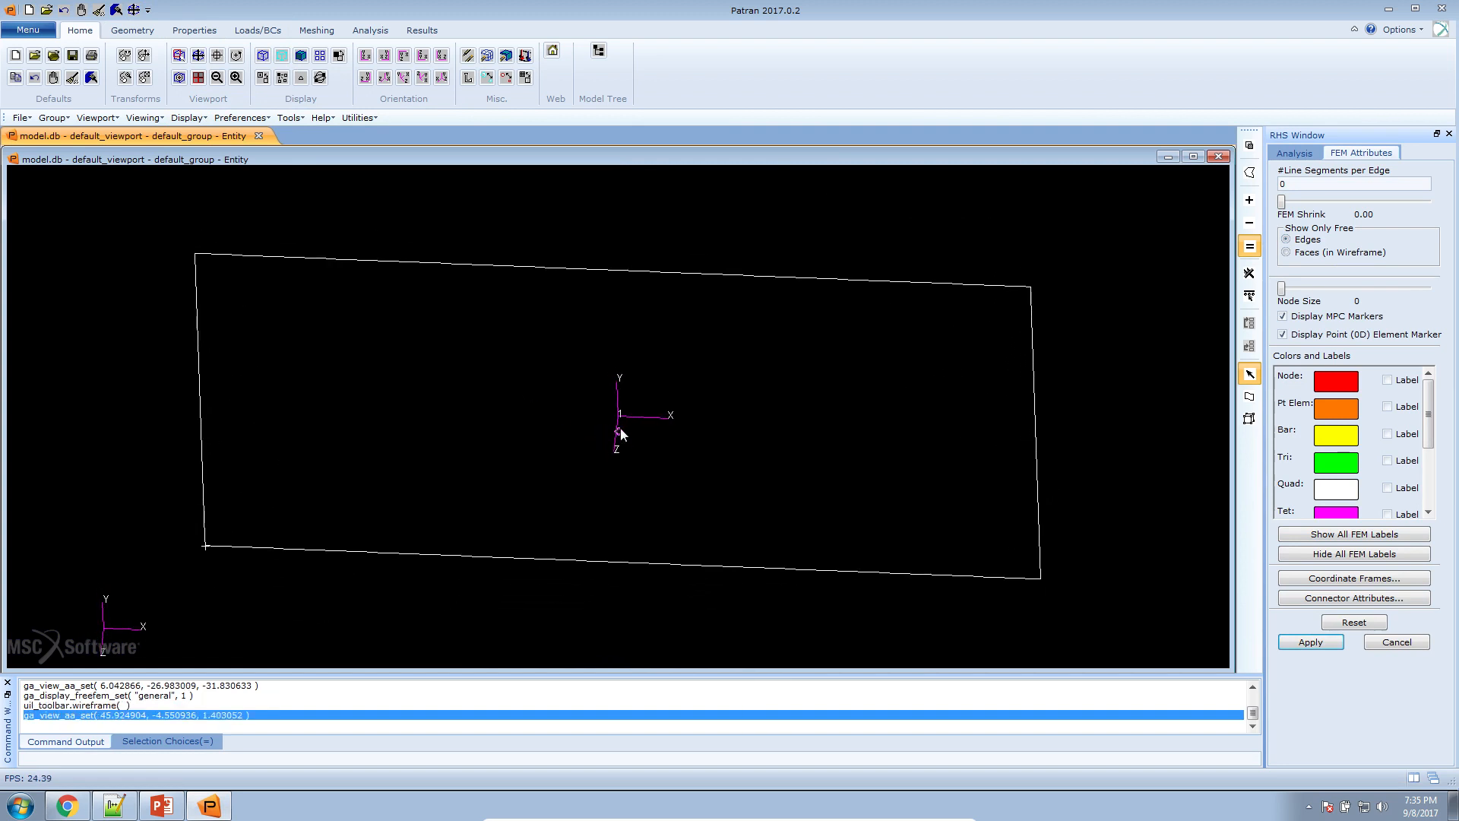
left_click_drag(617, 467, 581, 488)
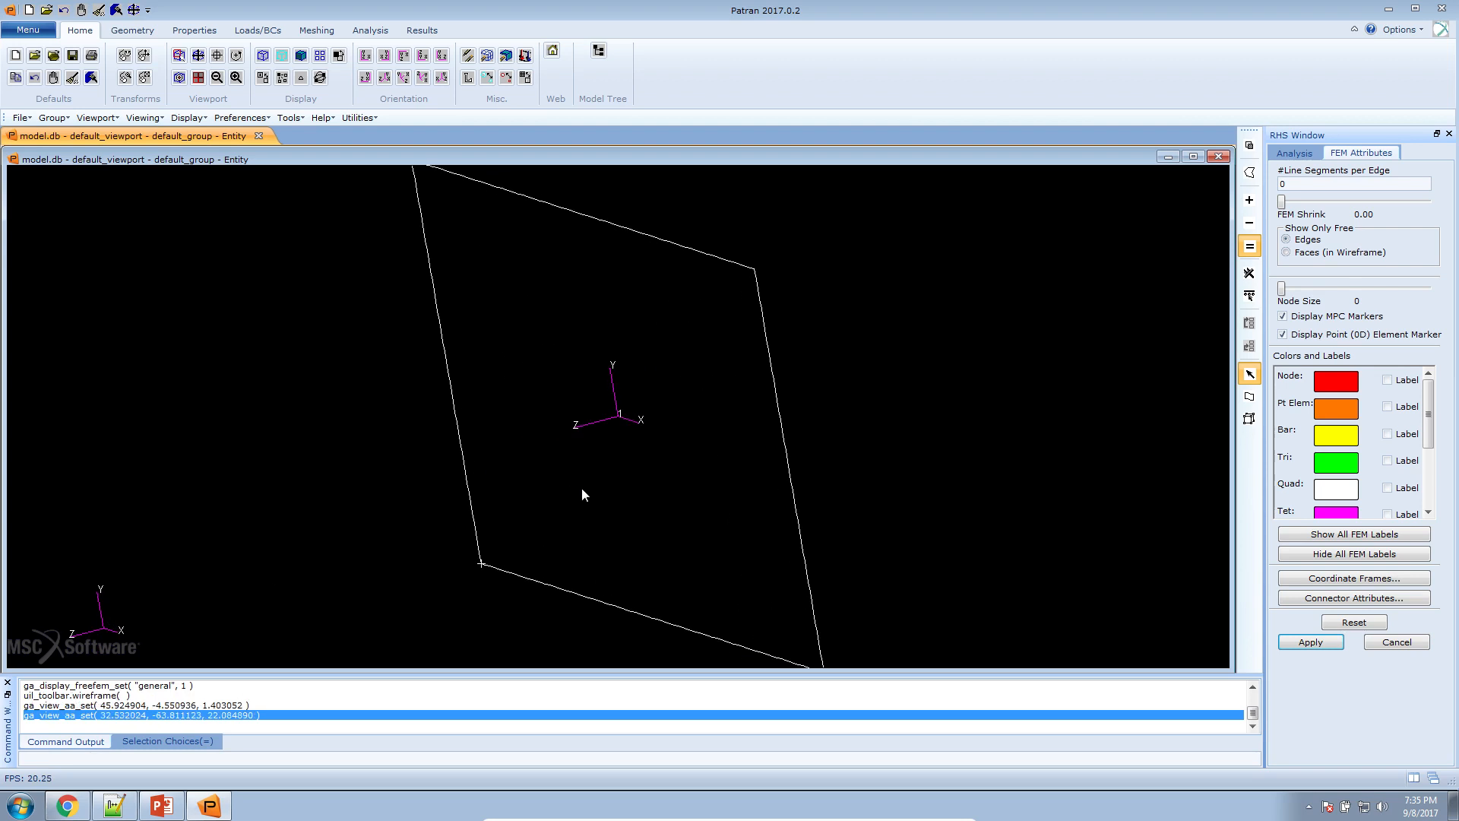
left_click(82, 812)
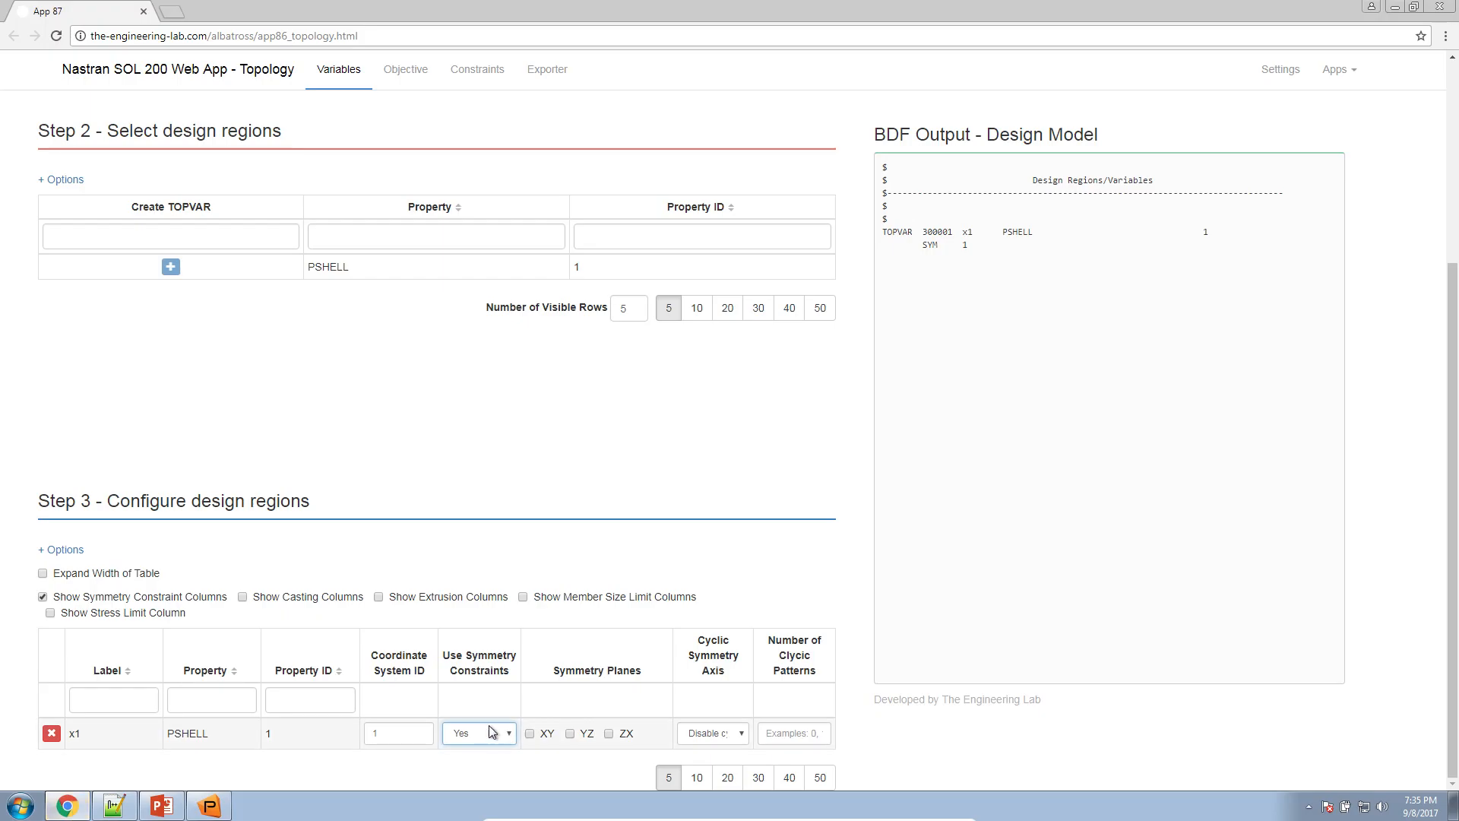
left_click(609, 733)
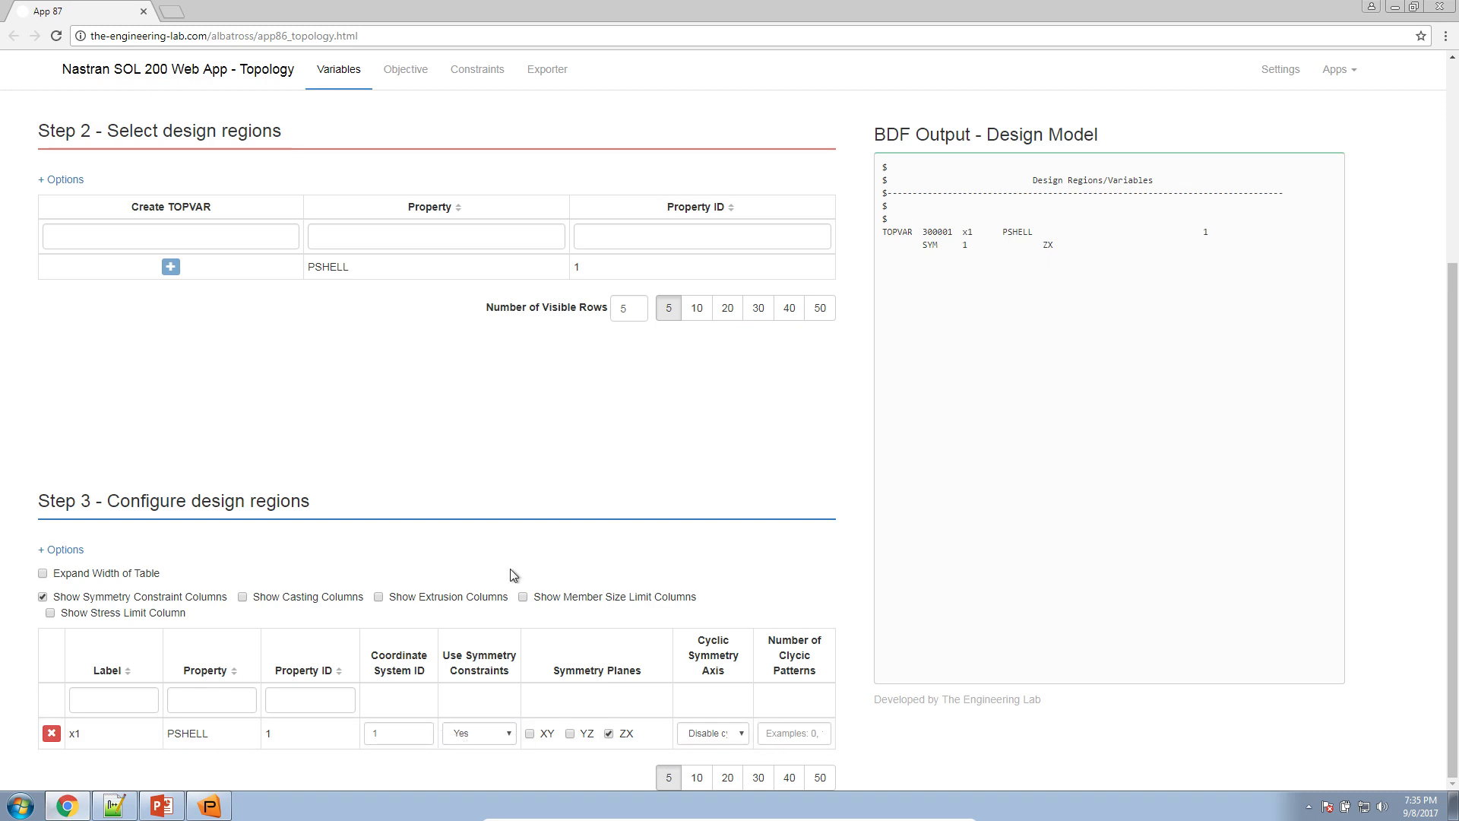
Step: Review the compliance objective, and set the Upper Allowed Limit of the FRMASS constraint r1 to .4
left_click(403, 69)
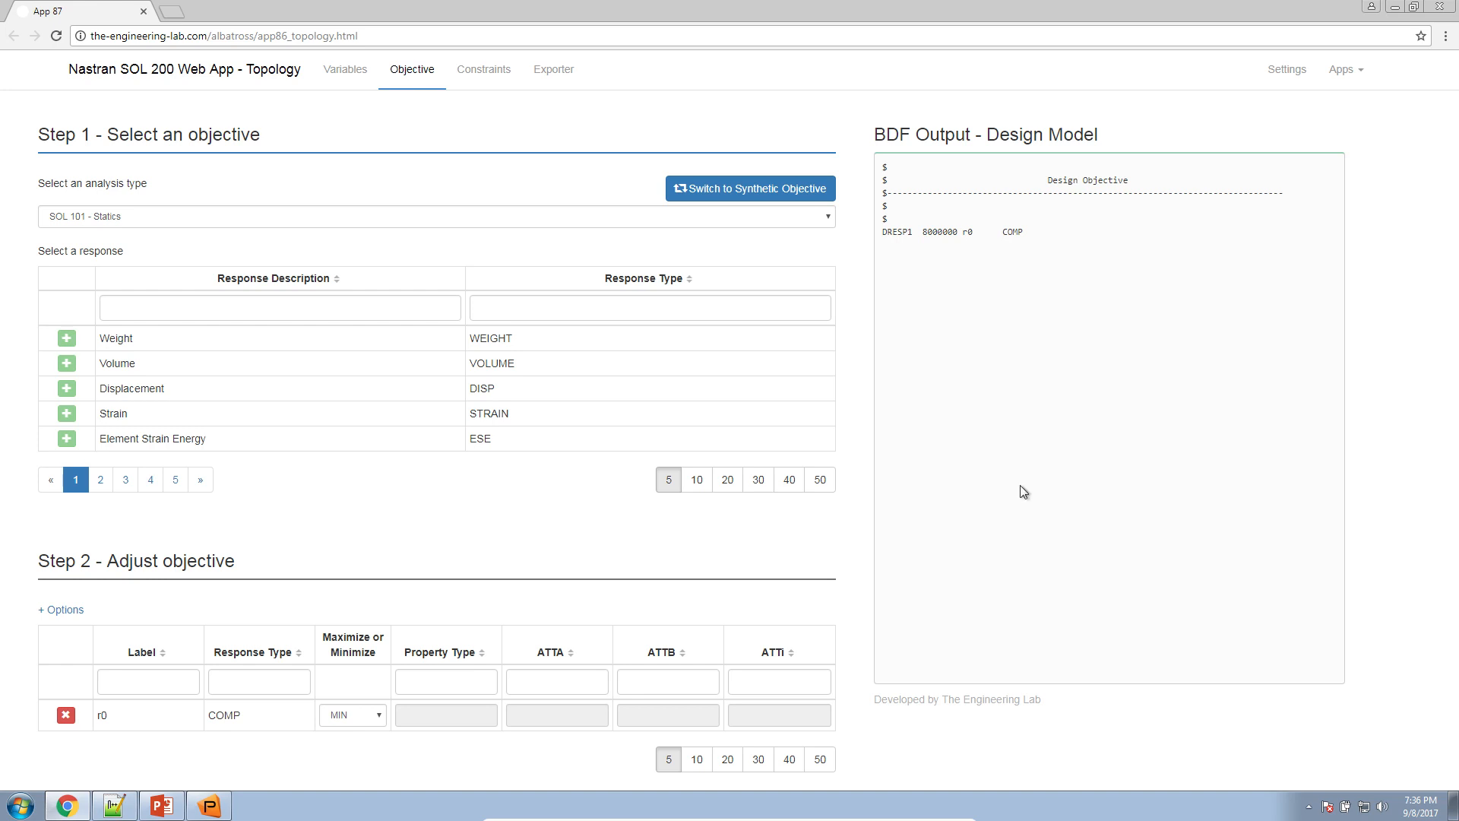
left_click(484, 72)
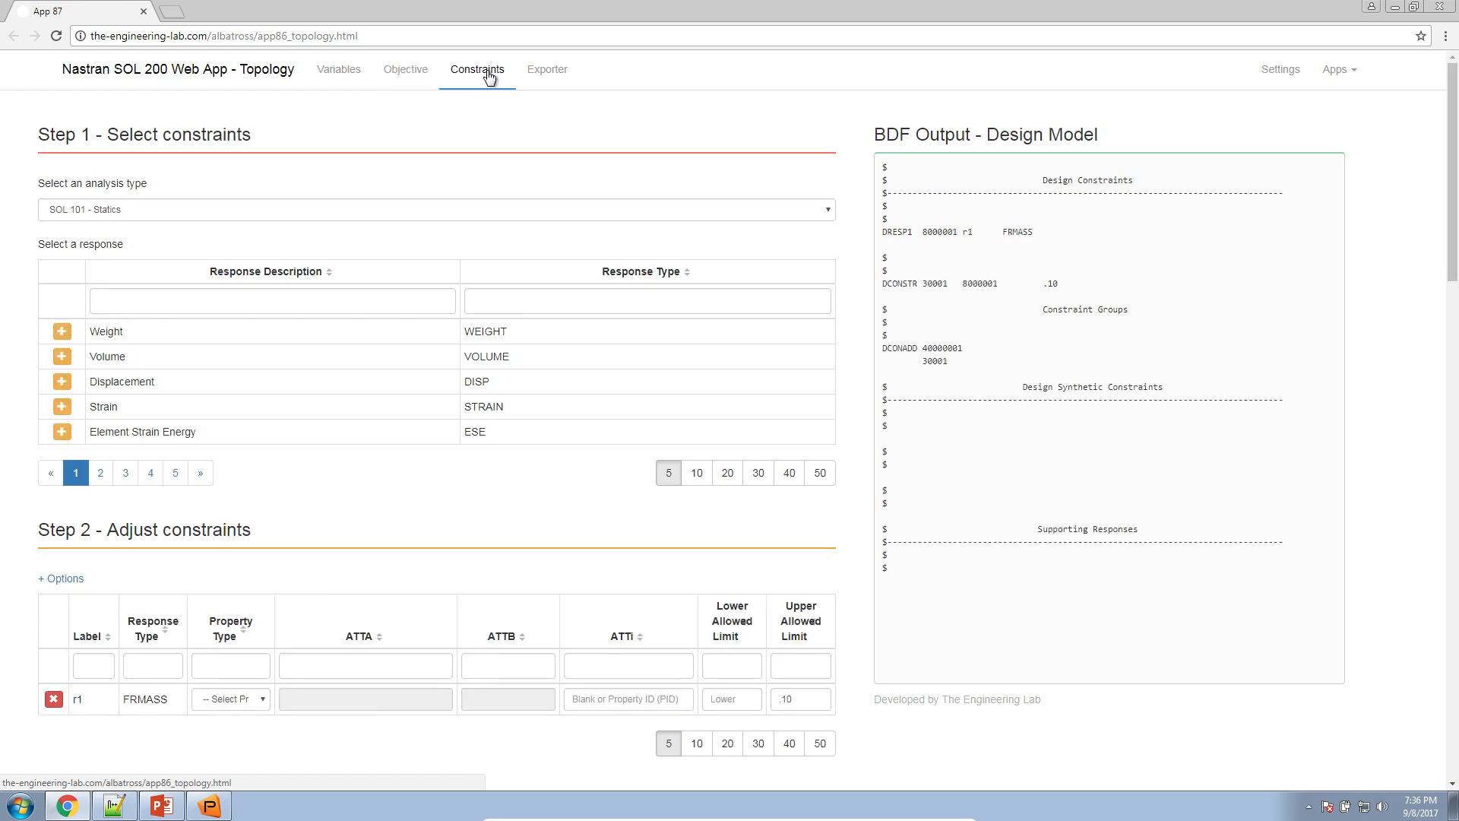
scroll(424, 389, "down", 2)
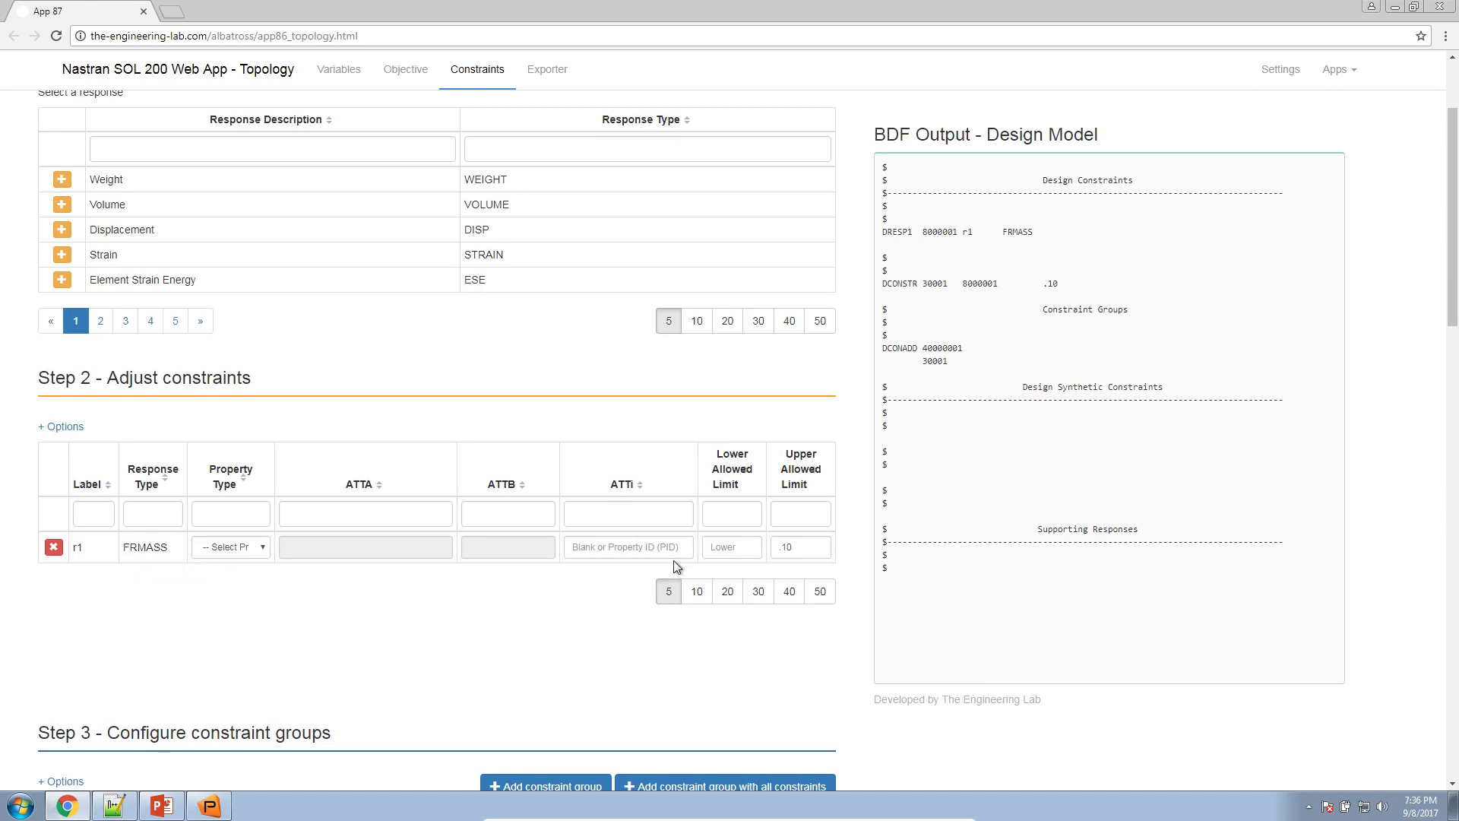
left_click_drag(795, 548, 776, 545)
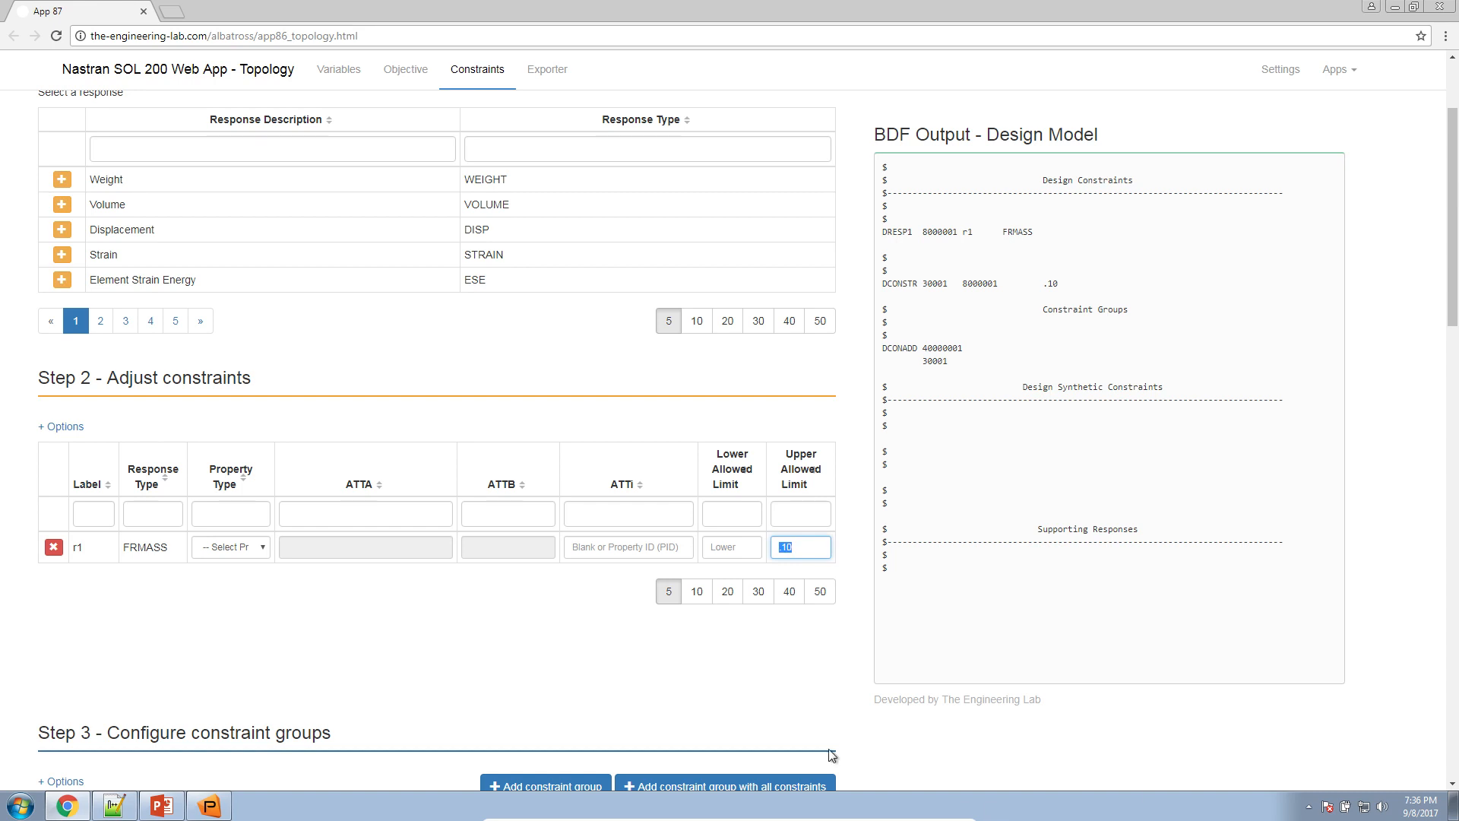
left_click(808, 549)
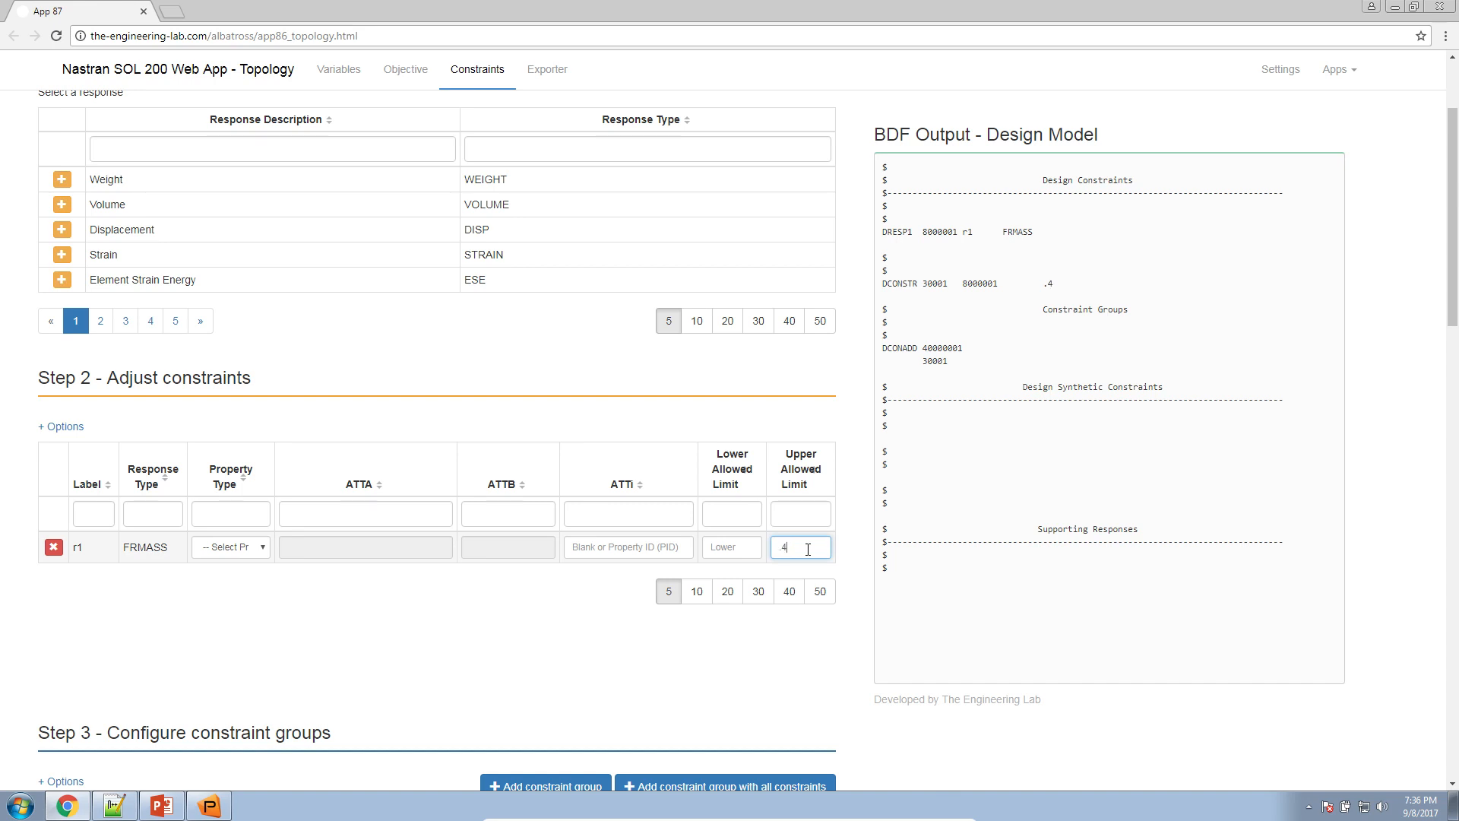
Step: Enlarge the page to 150% to check r1's upper limit in the constraints table, and restore the zoom to 100%
key("ctrl+plus")
key("ctrl+plus")
key("ctrl+plus")
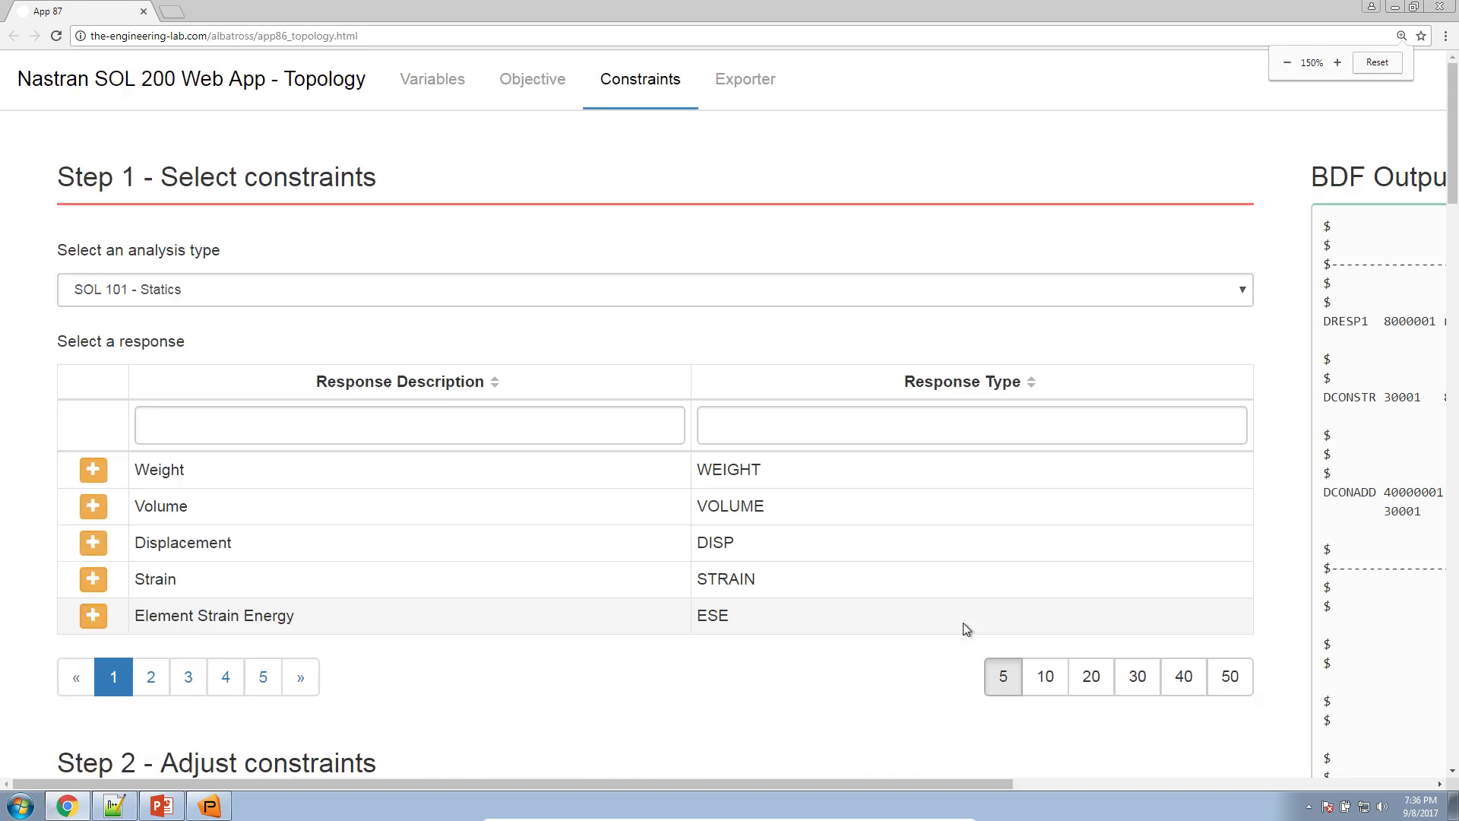
scroll(1152, 645, "down", 5)
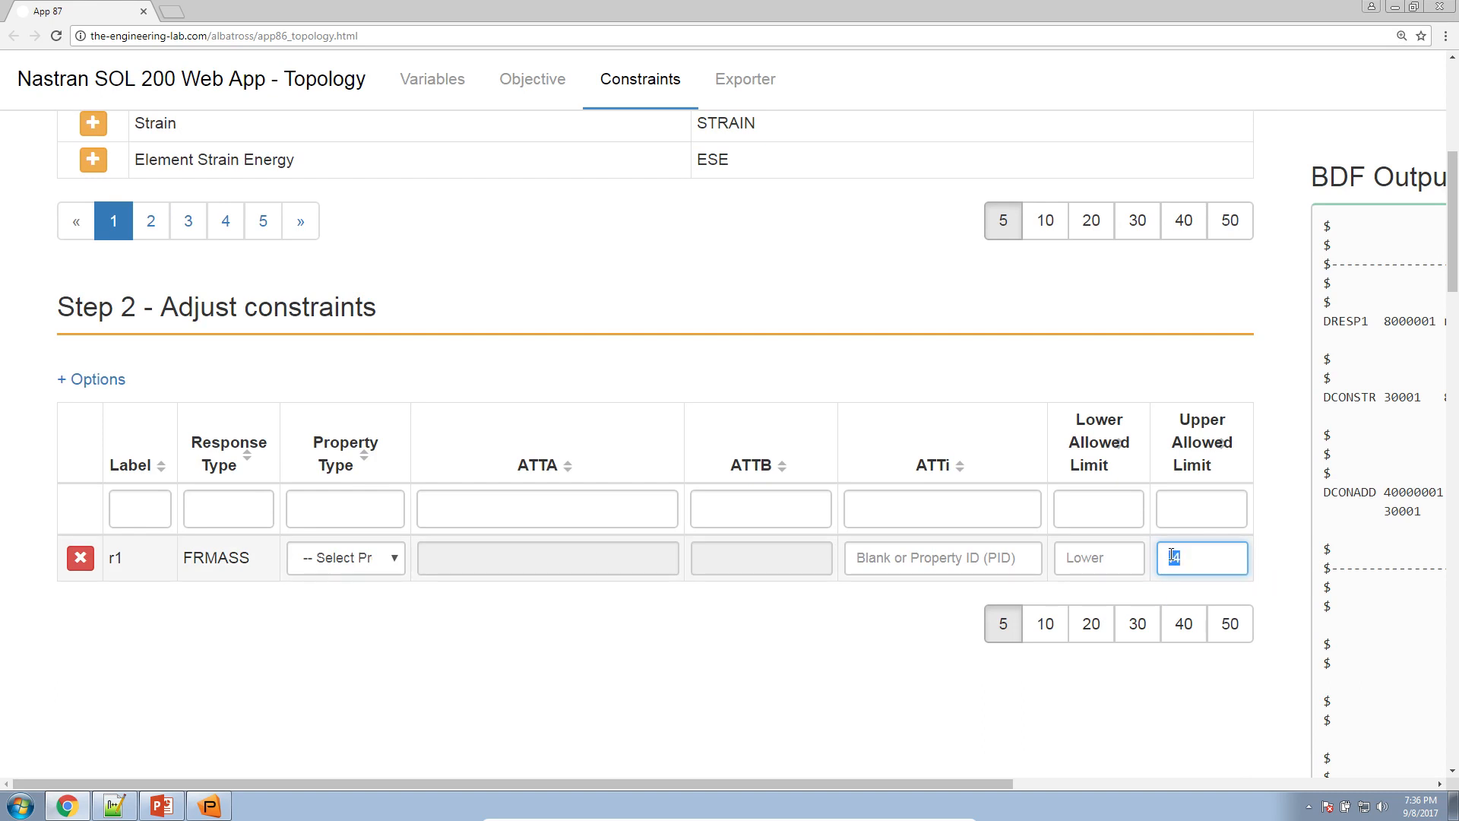
left_click(1171, 561)
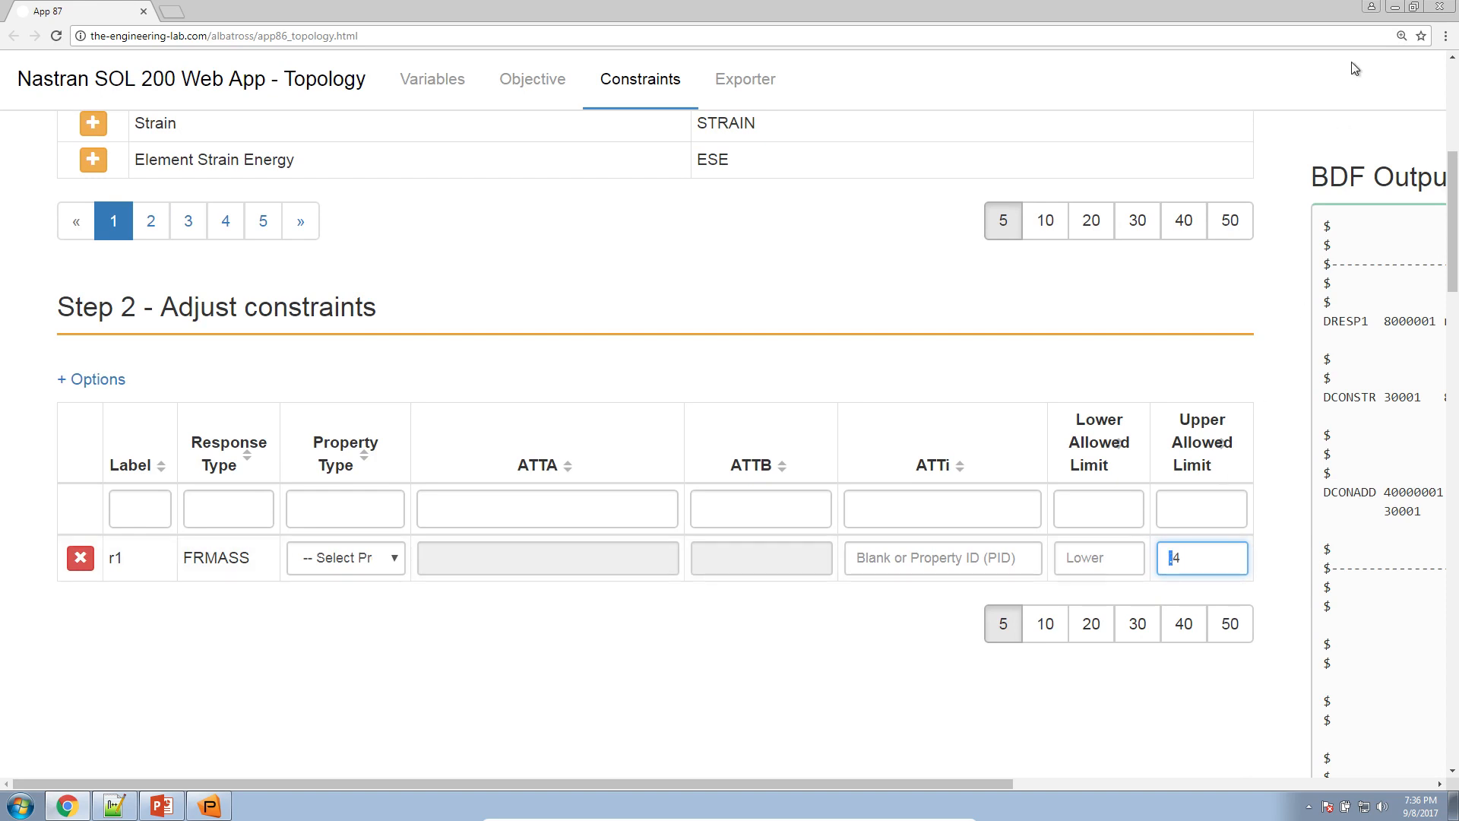
left_click(1403, 36)
left_click(1377, 63)
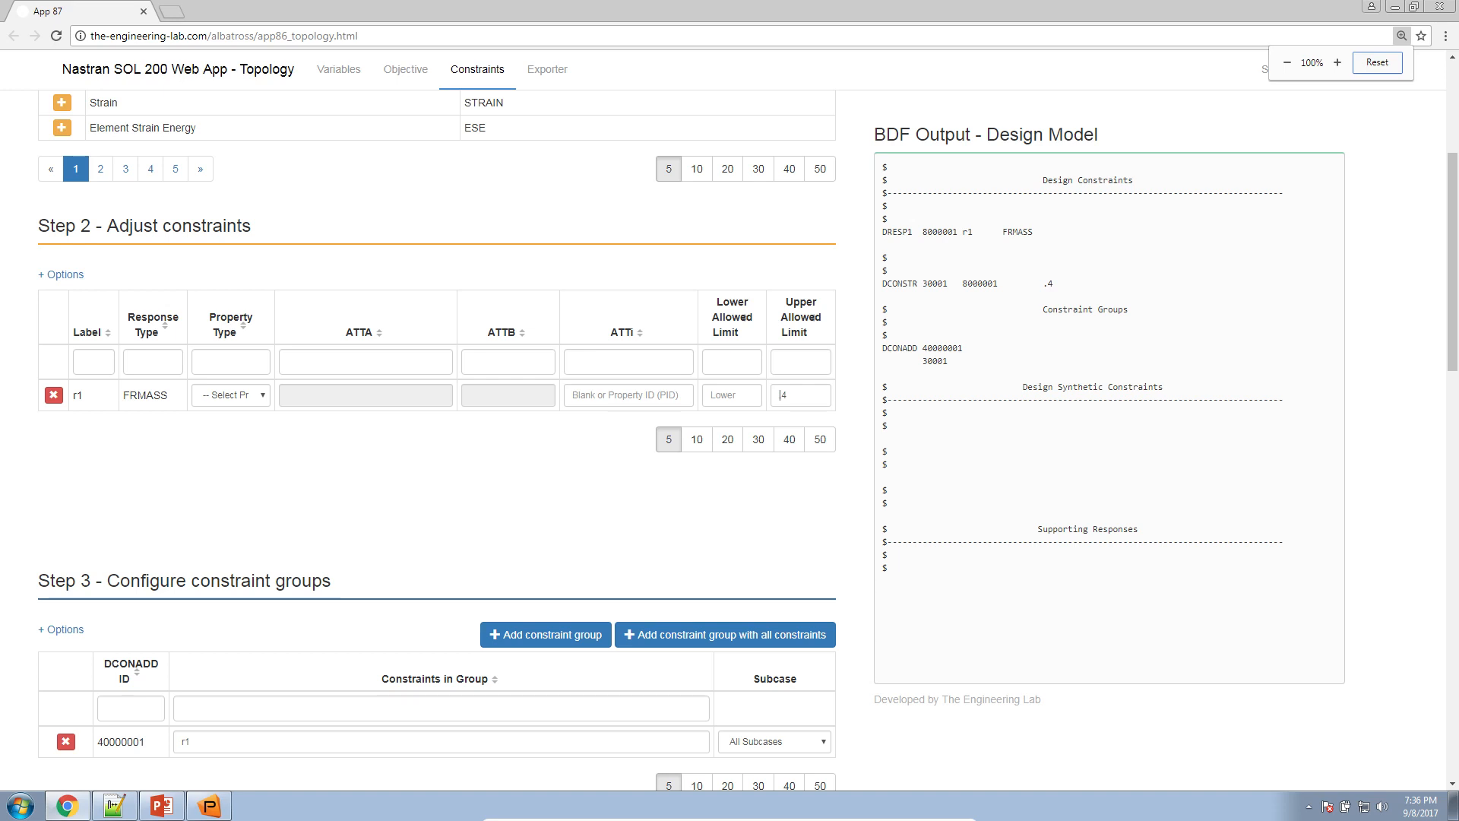
scroll(1163, 524, "up", 2)
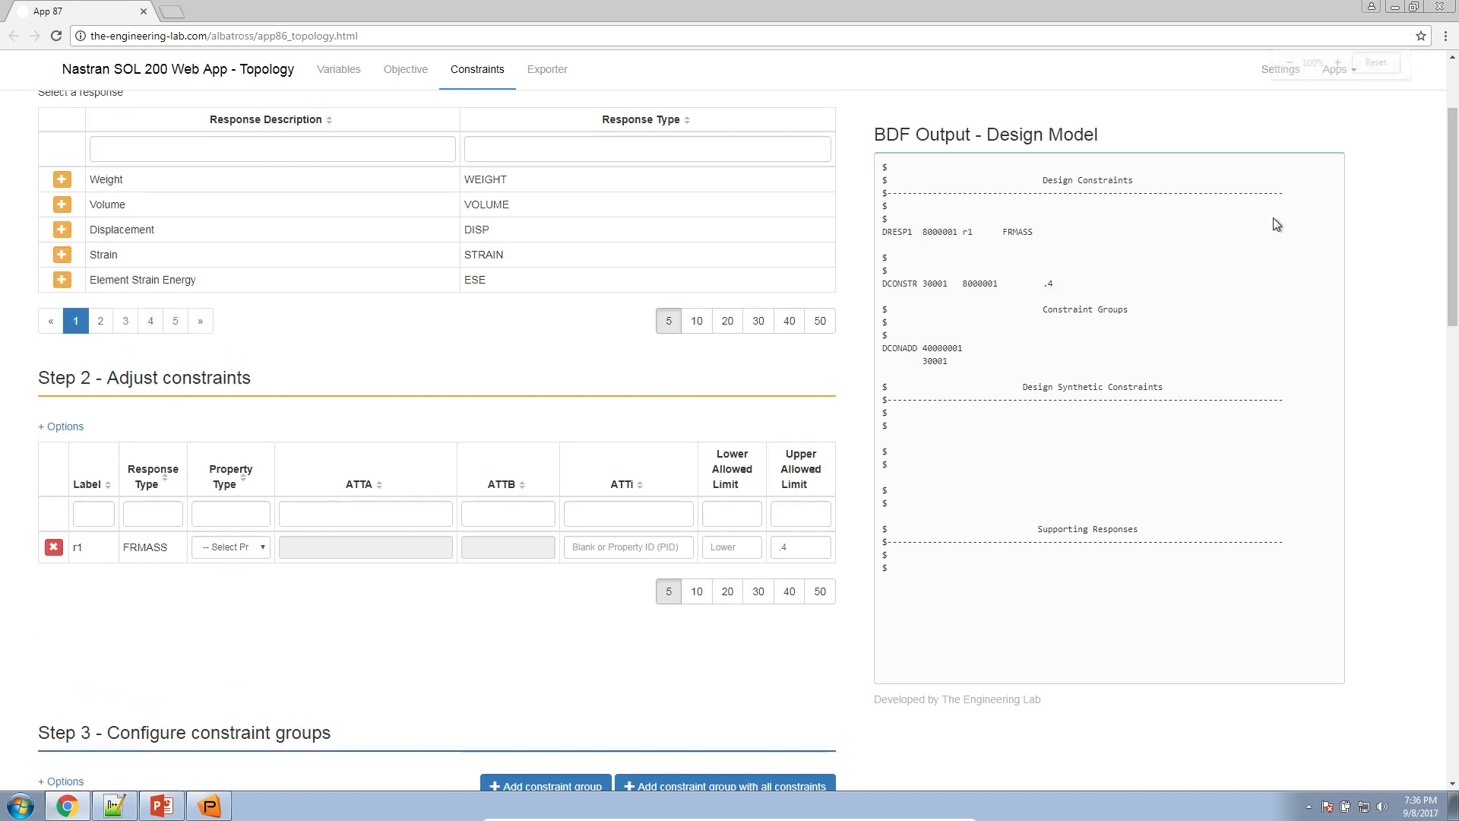
scroll(513, 317, "up", 2)
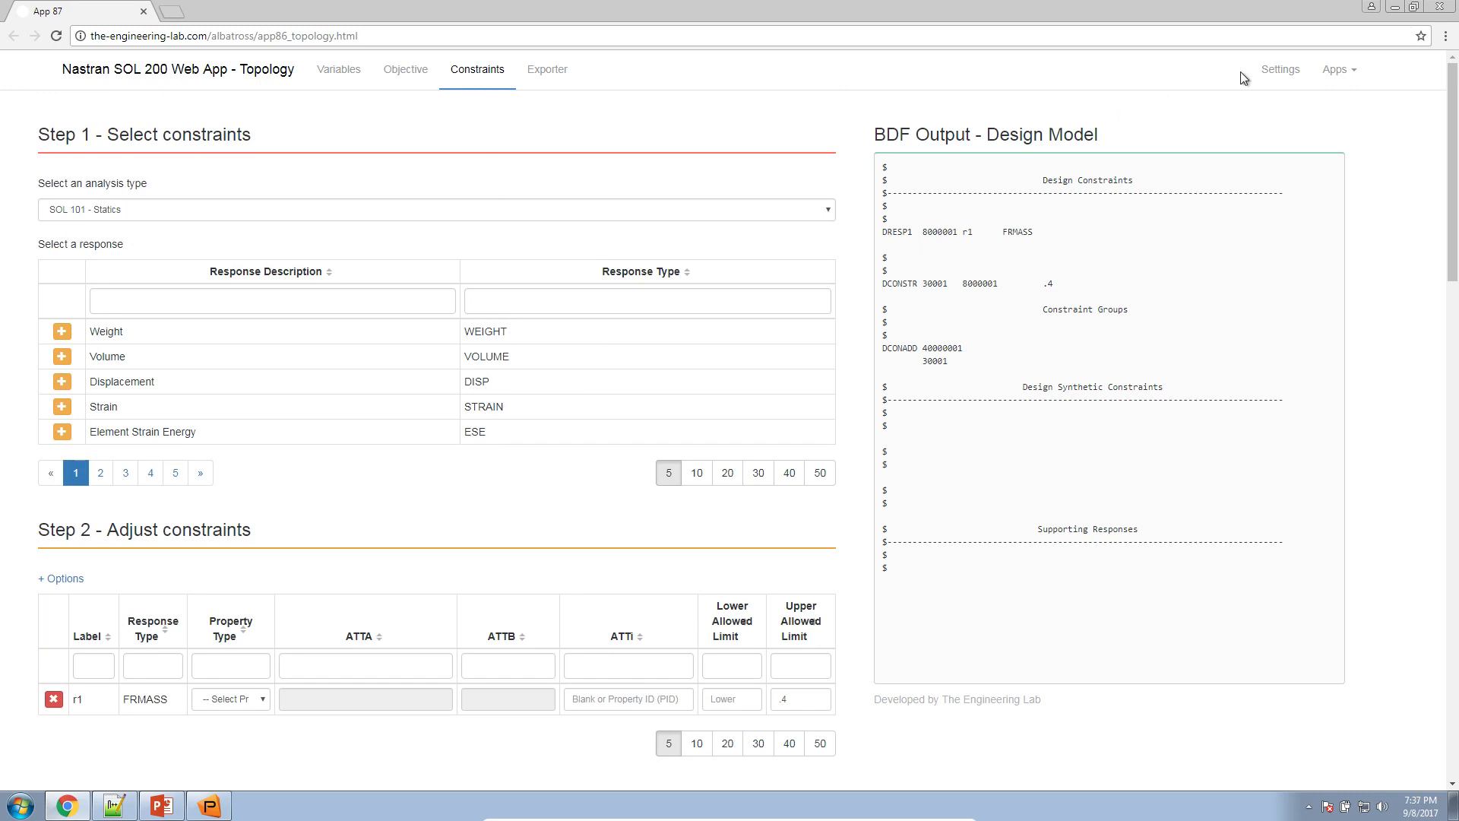
Step: Set the maximum number of design cycles (DESMAX) to 100 in the optimization settings
left_click(1276, 71)
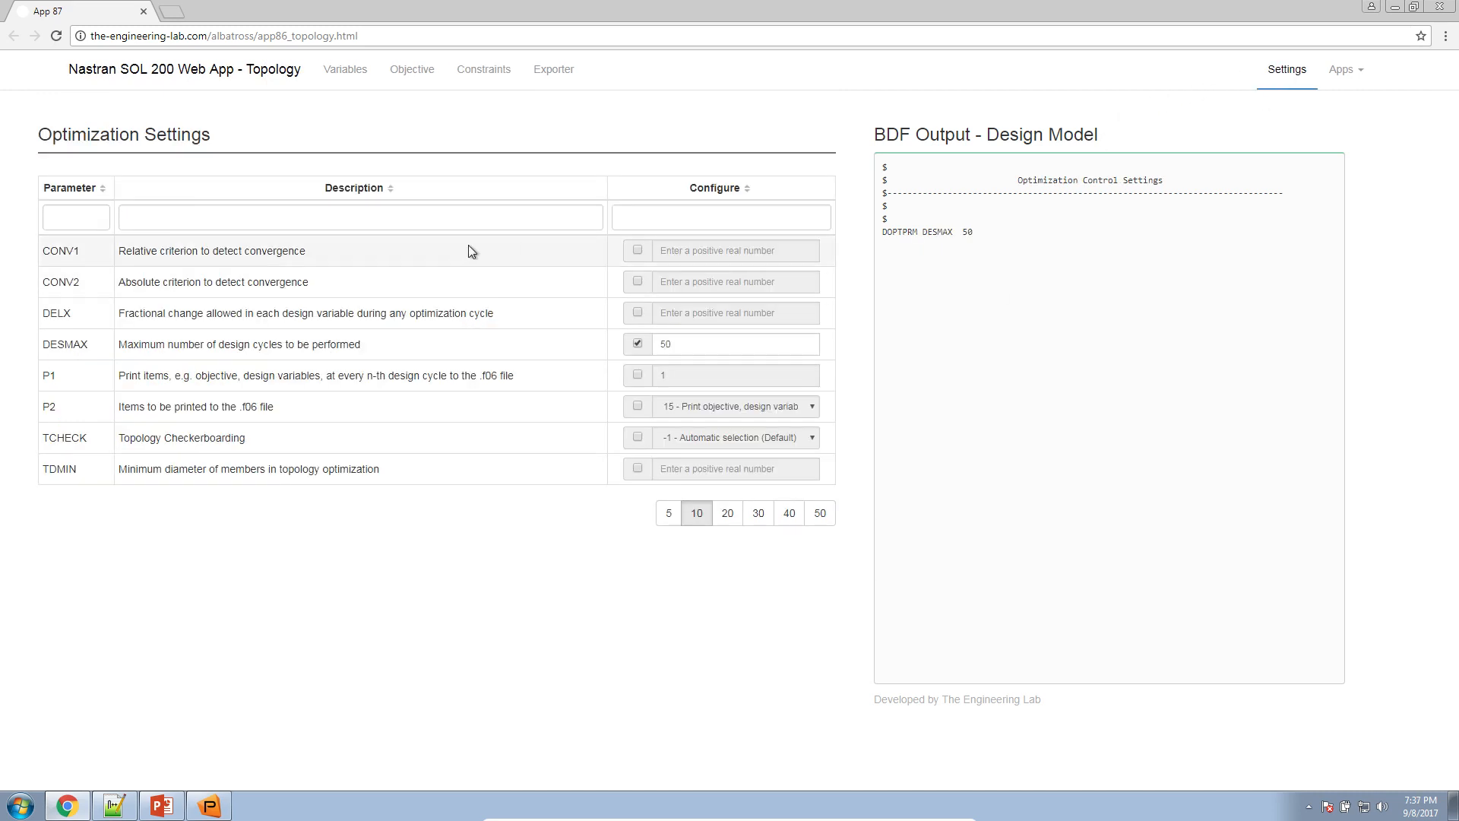
left_click_drag(38, 343, 571, 348)
left_click_drag(678, 344, 638, 348)
type("100")
key("Tab")
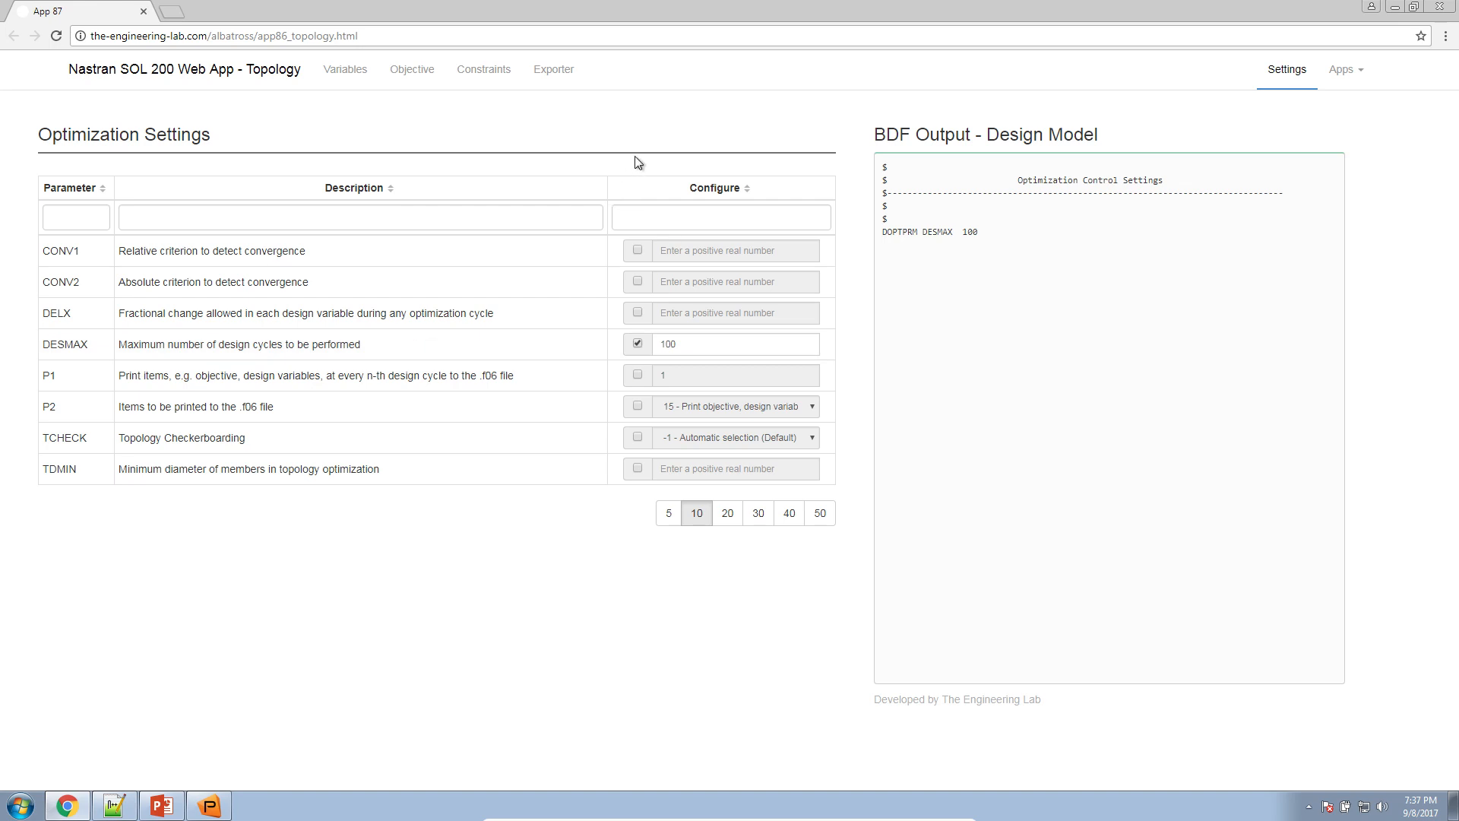
Step: Export the optimization setup by downloading both model.bdf and design_model.bdf
left_click(550, 68)
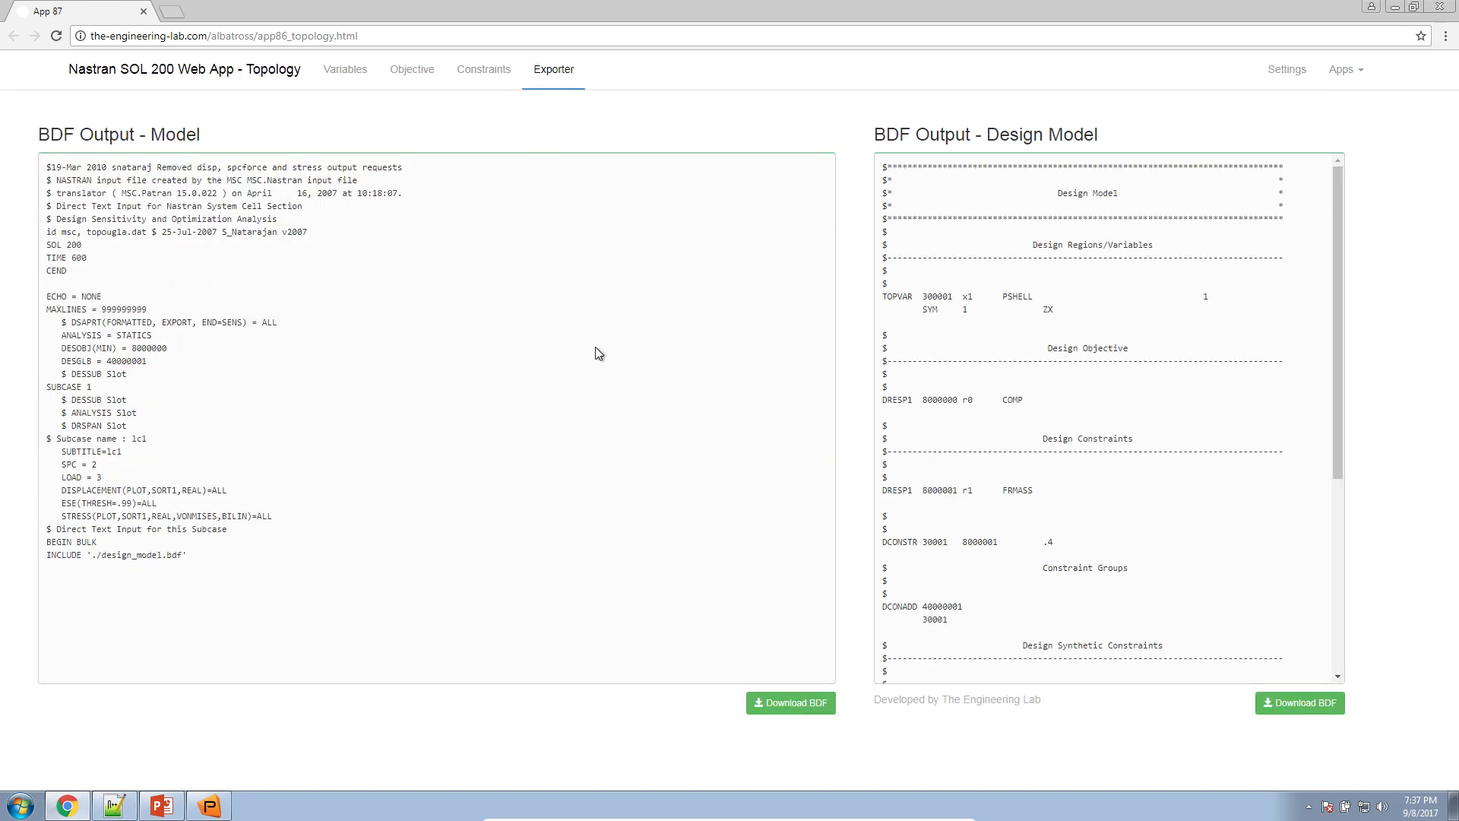
left_click(782, 702)
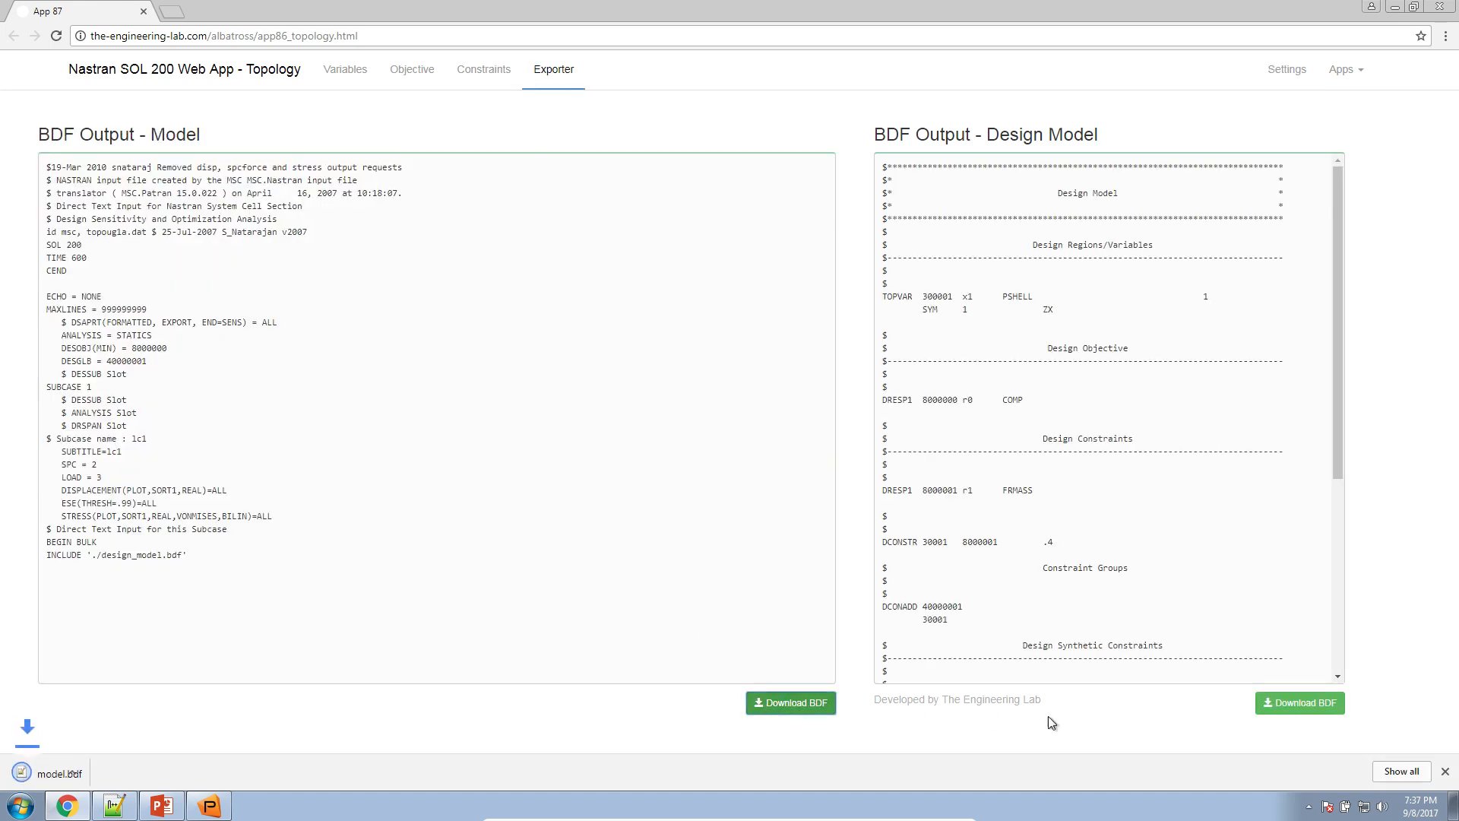
left_click(1303, 713)
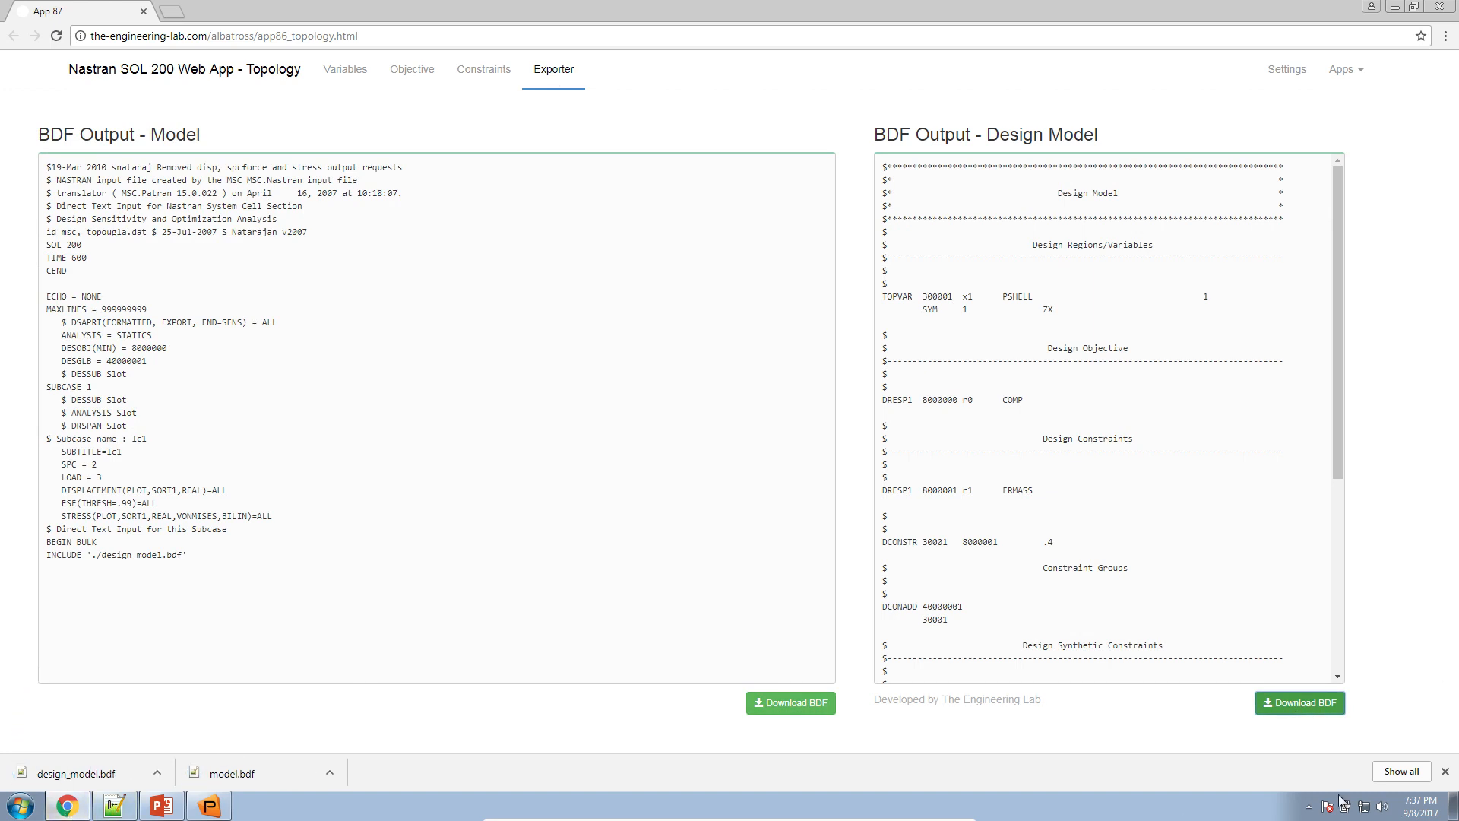
Step: Switch to the desktop, move the topoug1a.dat icon aside, and display the Downloads folder in Windows Explorer
left_click(1452, 806)
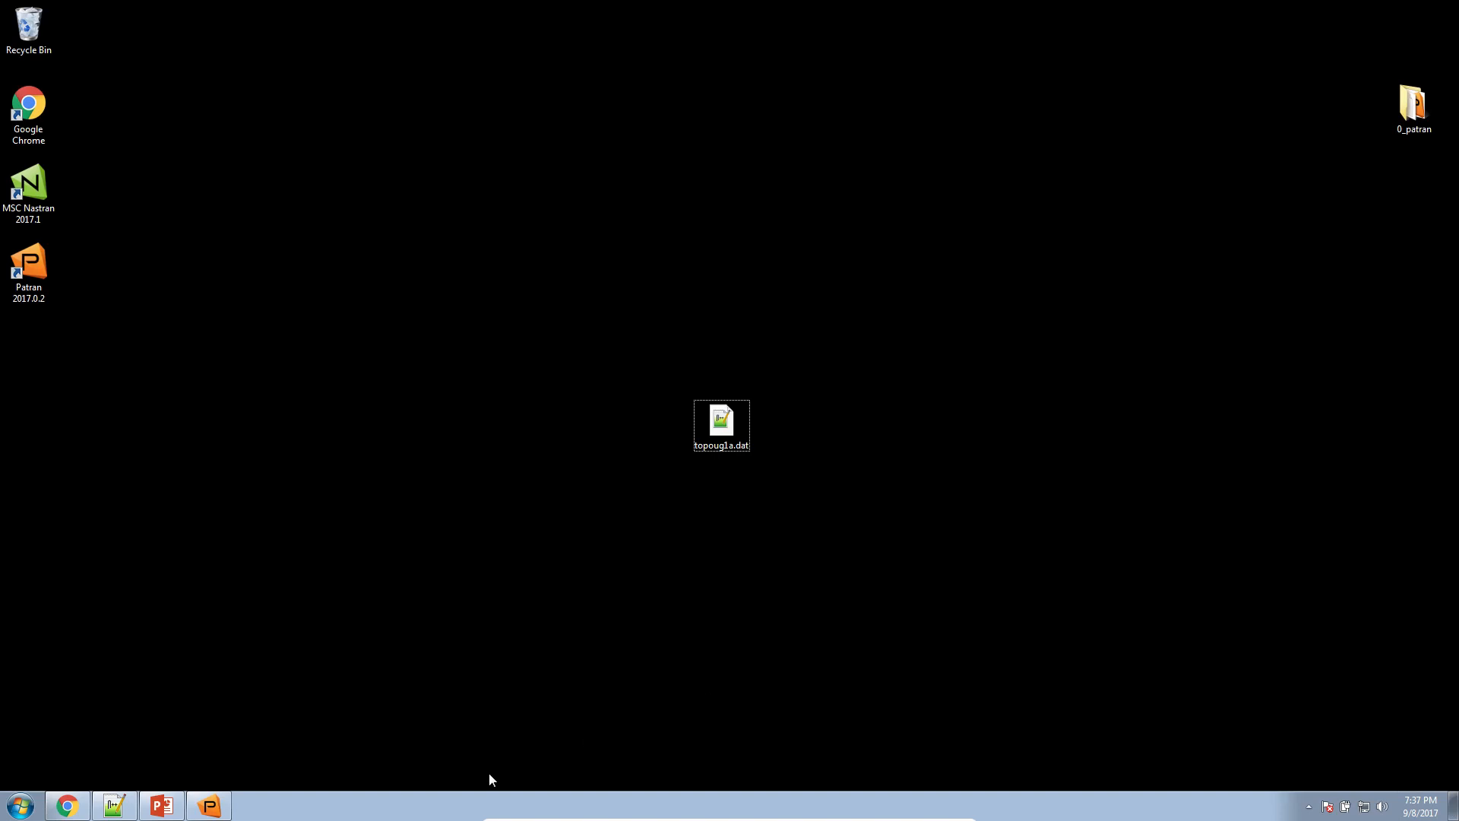
left_click_drag(819, 409, 829, 415)
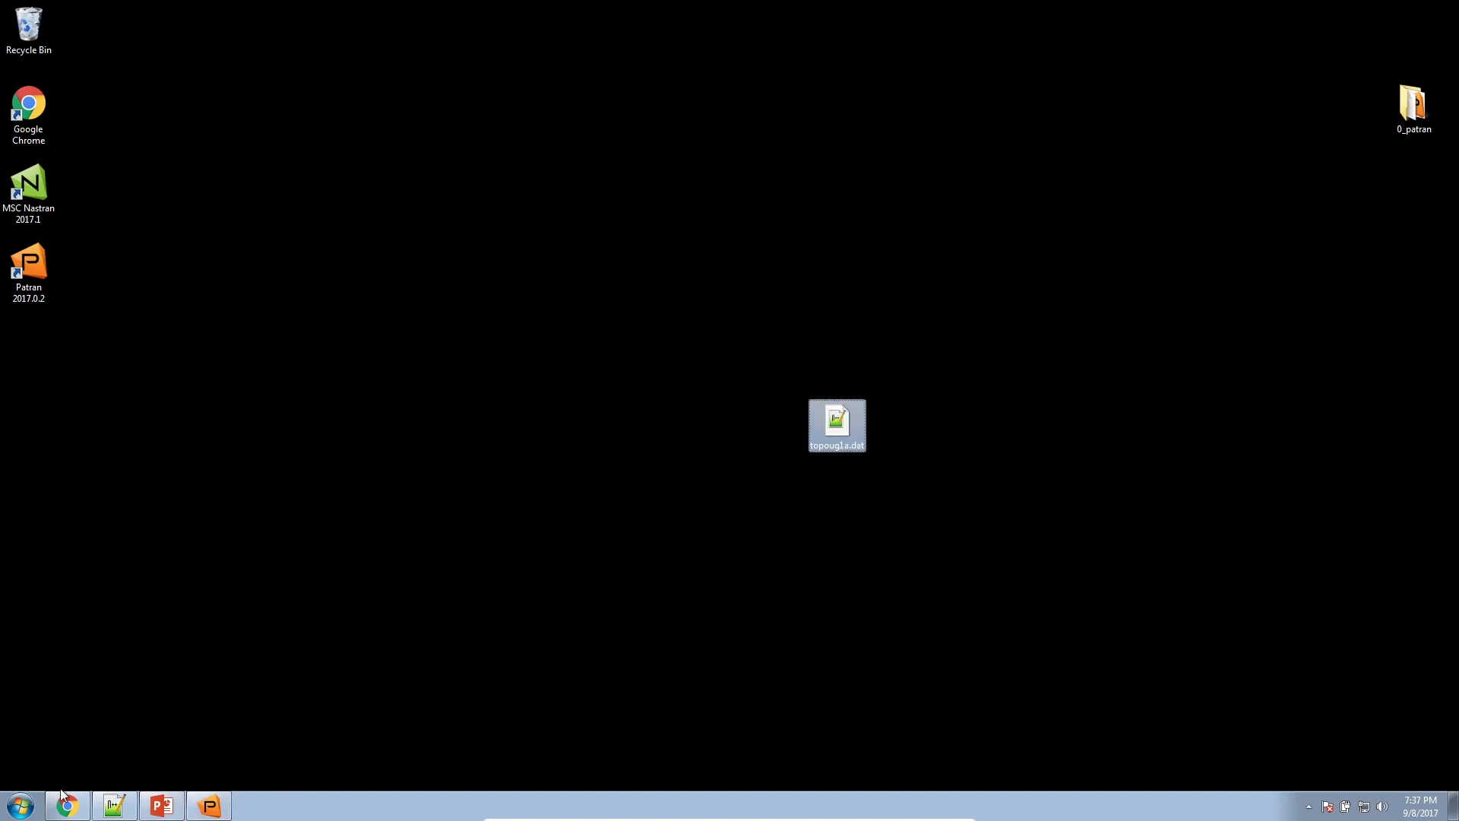
left_click(21, 806)
left_click(219, 520)
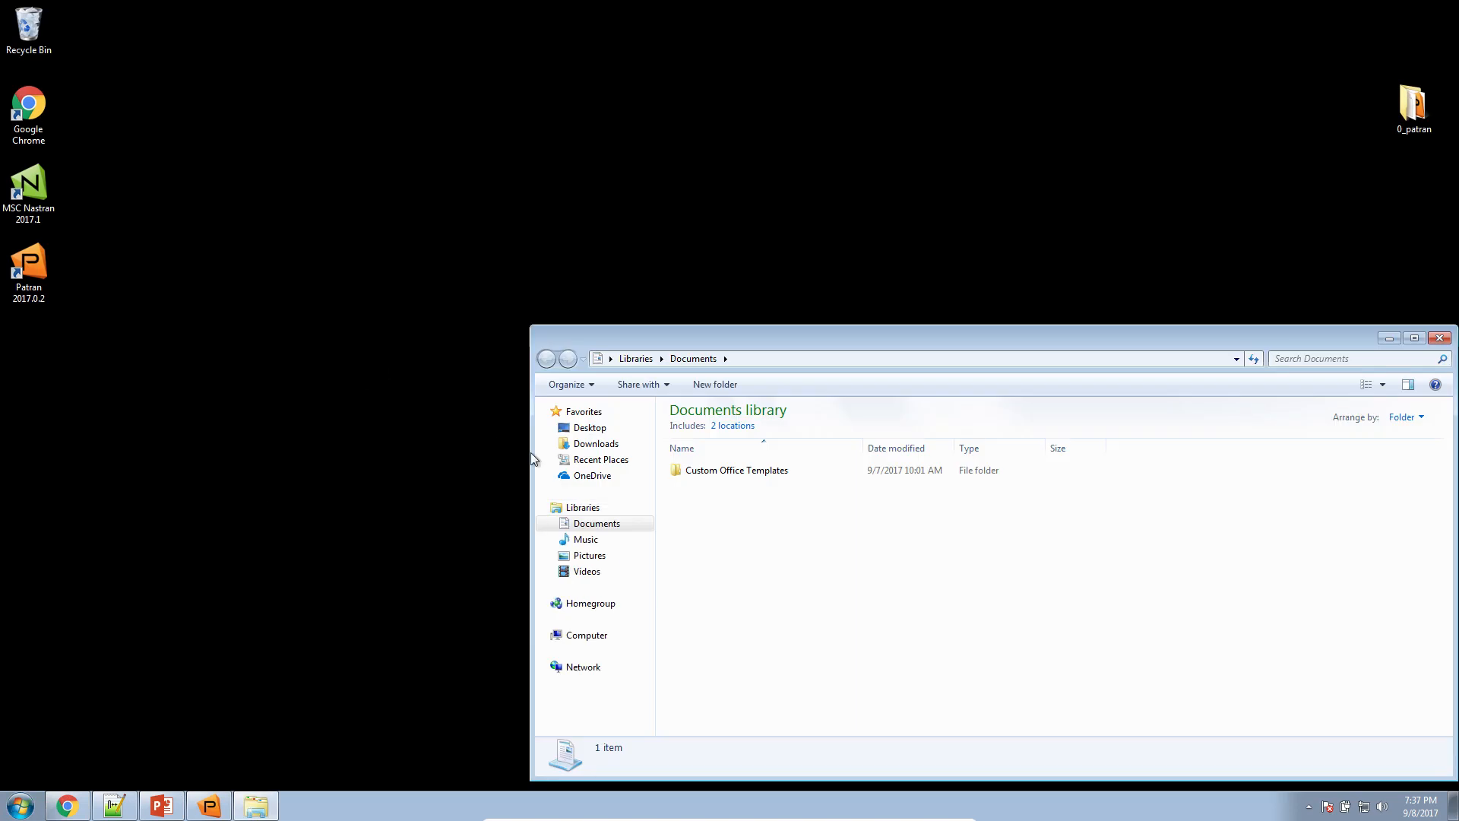
left_click(642, 444)
Step: Open the downloaded model.bdf in Notepad++
left_click(716, 444)
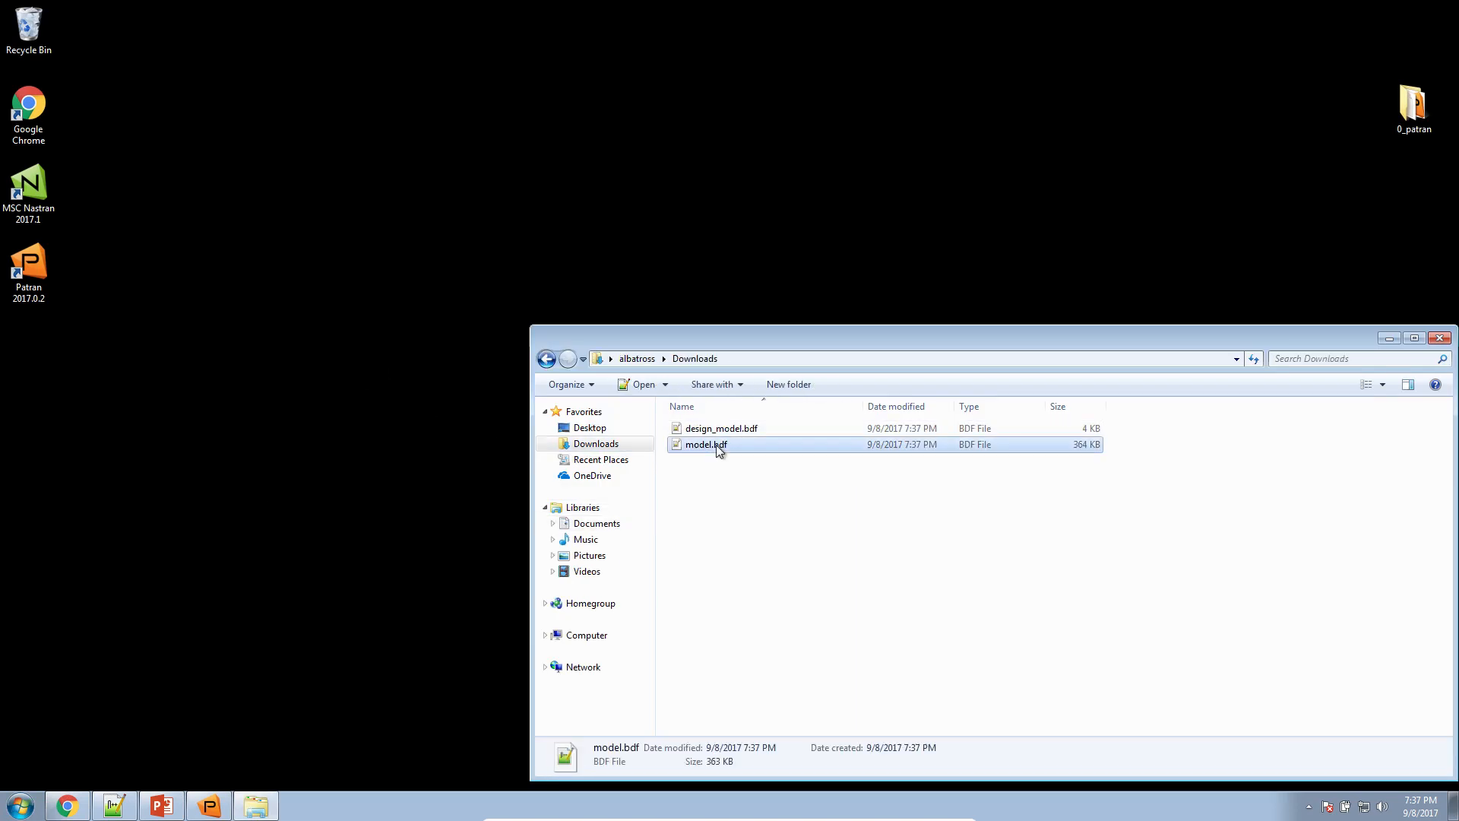
right_click(716, 445)
left_click(760, 471)
left_click(413, 256)
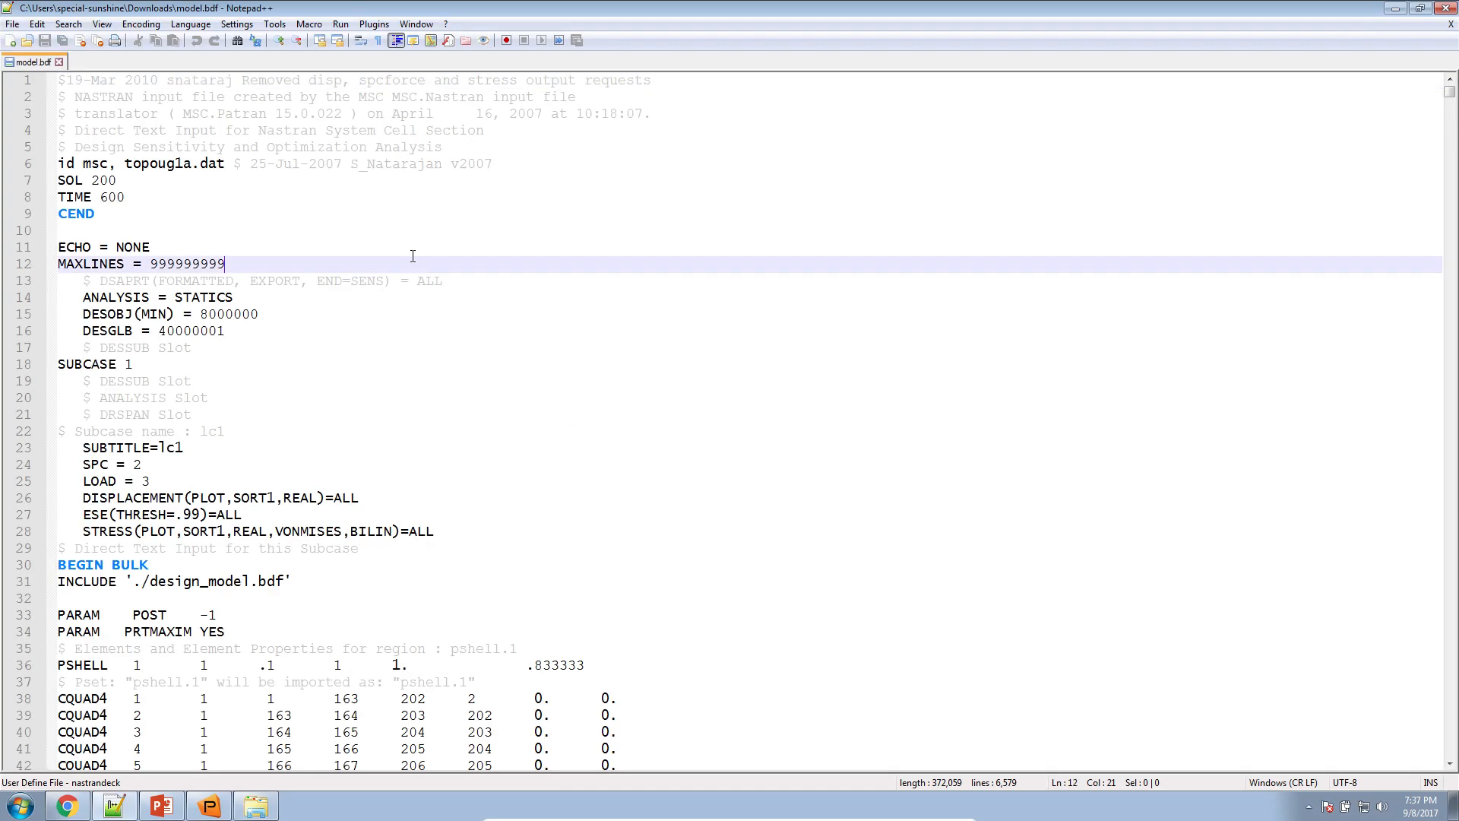
Step: Examine the SOL 200, DESOBJ and DESGLB entries in model.bdf
left_click_drag(120, 182, 53, 183)
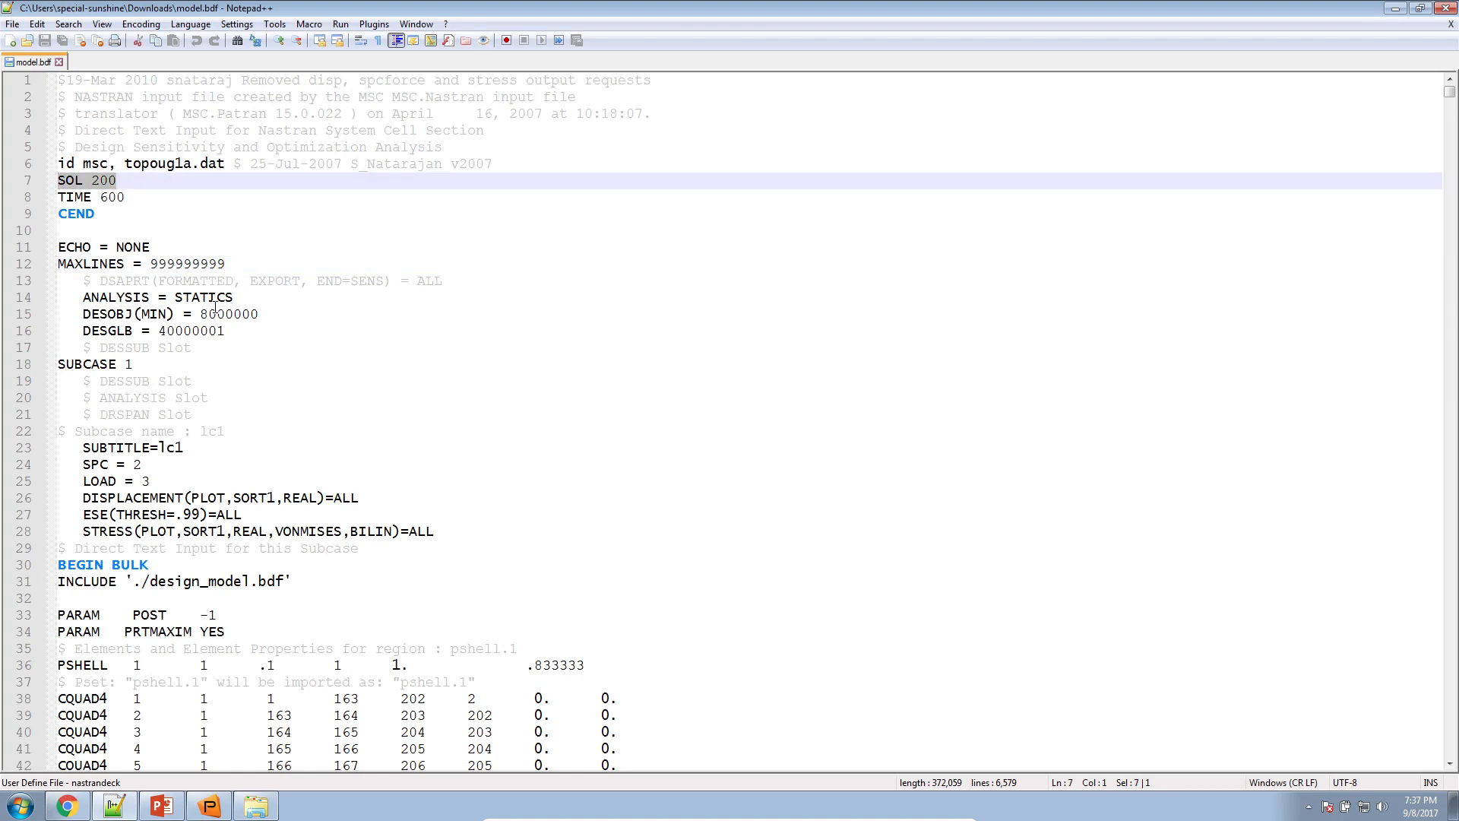
scroll(214, 337, "up", 4)
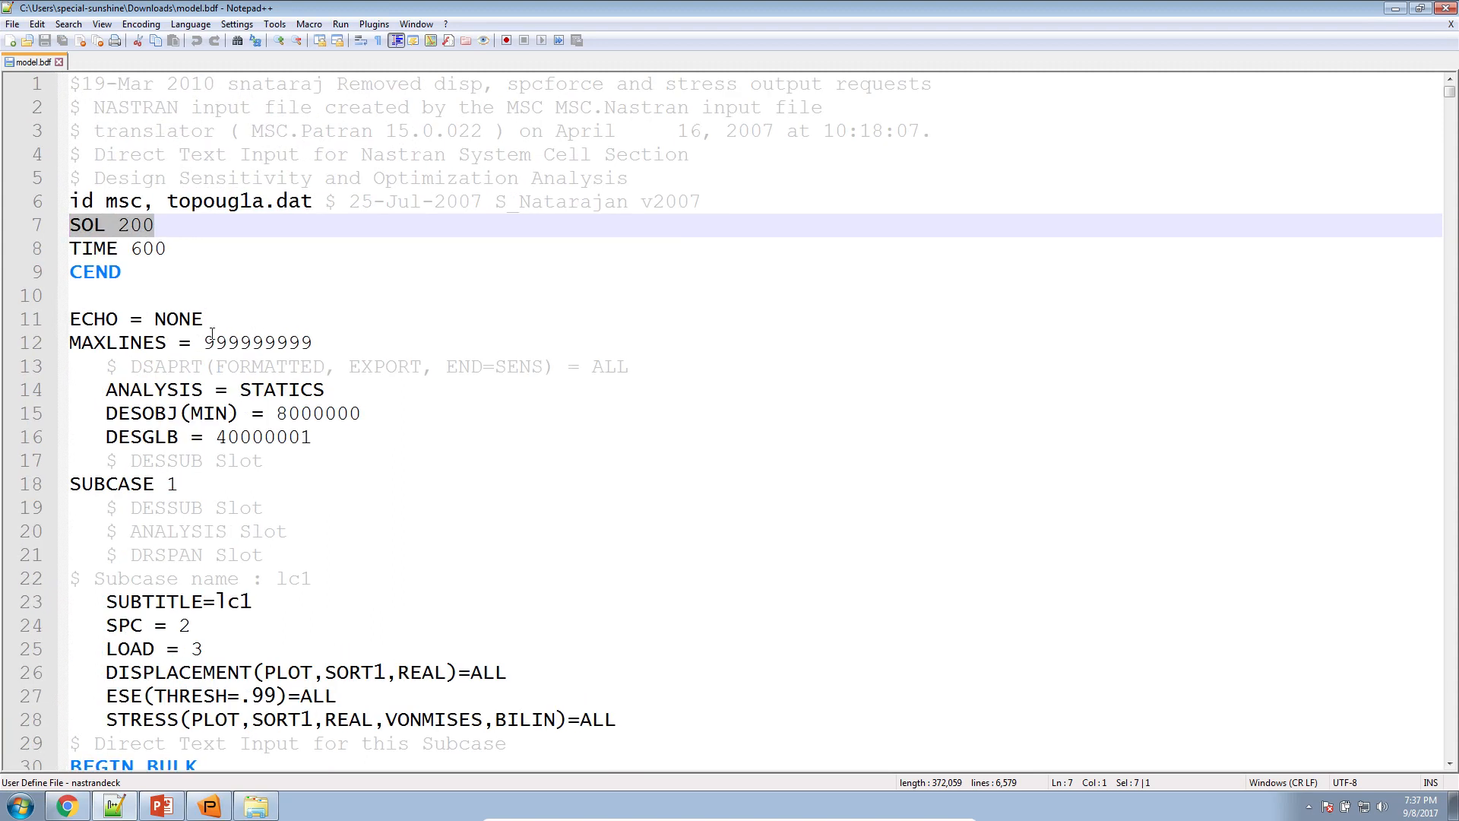
left_click_drag(312, 438, 362, 413)
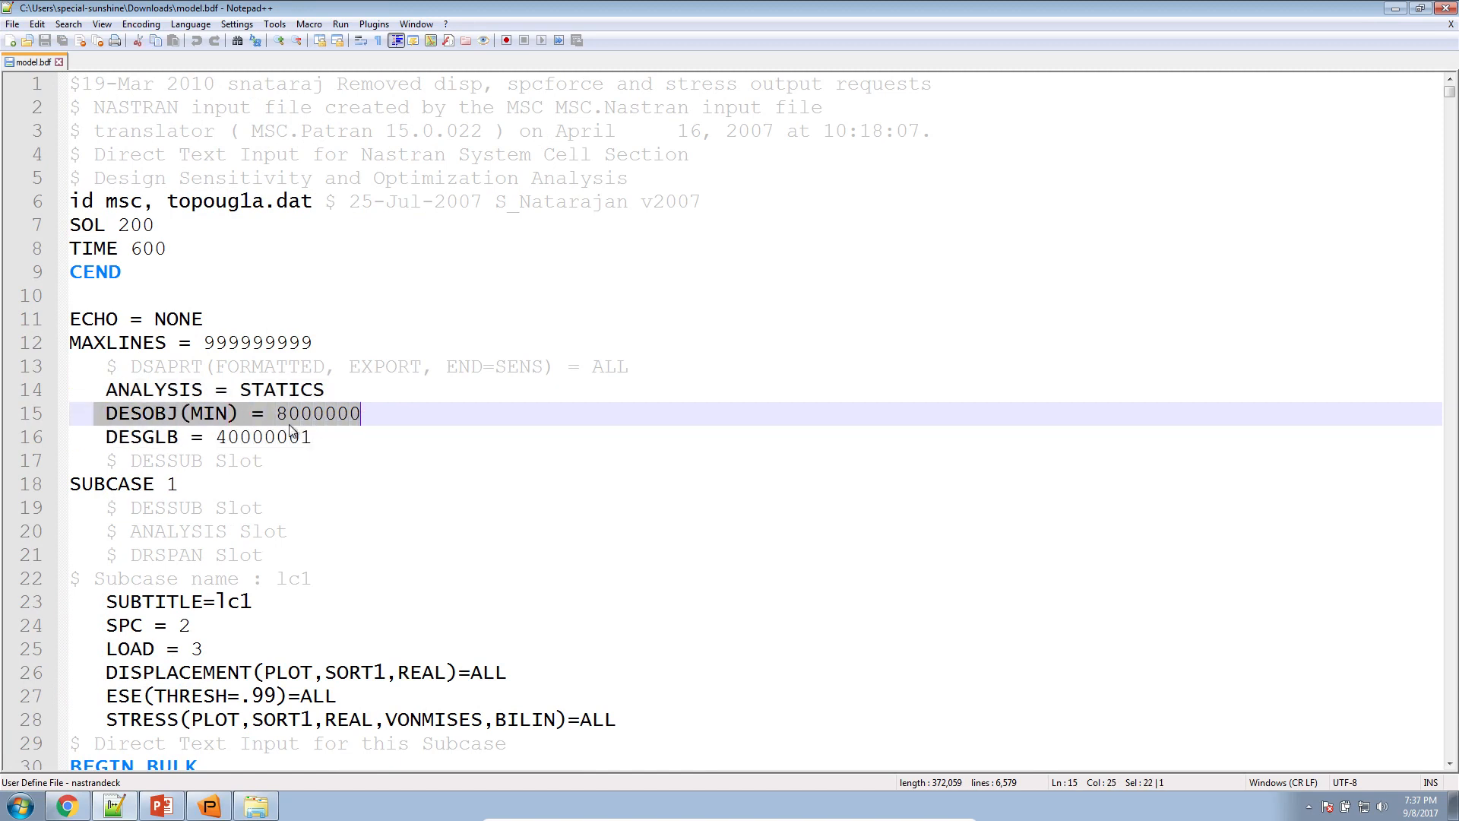
left_click_drag(105, 437, 310, 437)
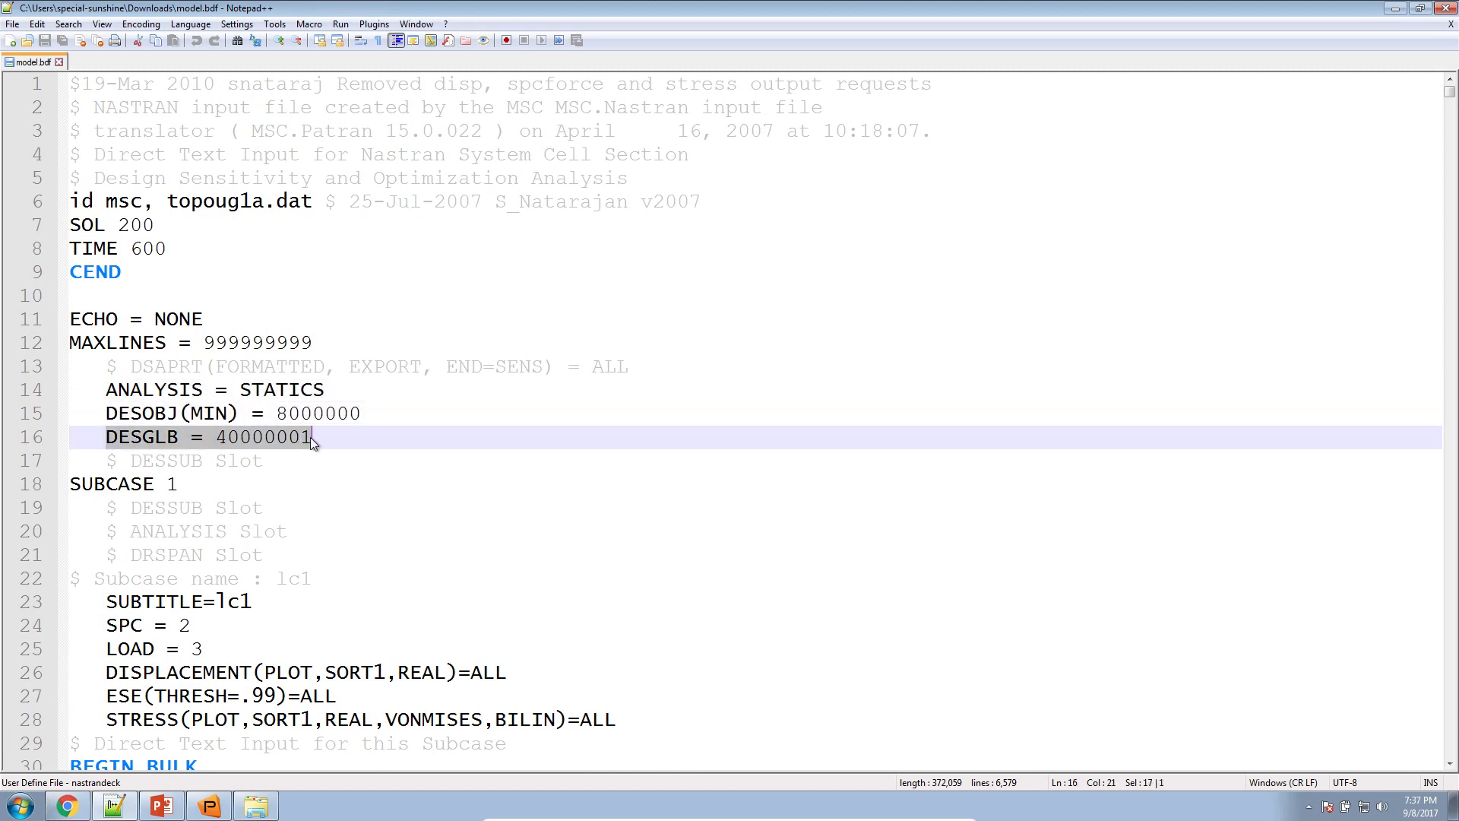
scroll(271, 444, "down", 1)
scroll(273, 449, "down", 2)
scroll(275, 447, "up", 4)
Step: Open design_model.bdf in Notepad++ and examine its design region, objective, constraint and DOPTPRM entries
left_click(256, 805)
left_click_drag(718, 428, 428, 318)
scroll(377, 377, "down", 3)
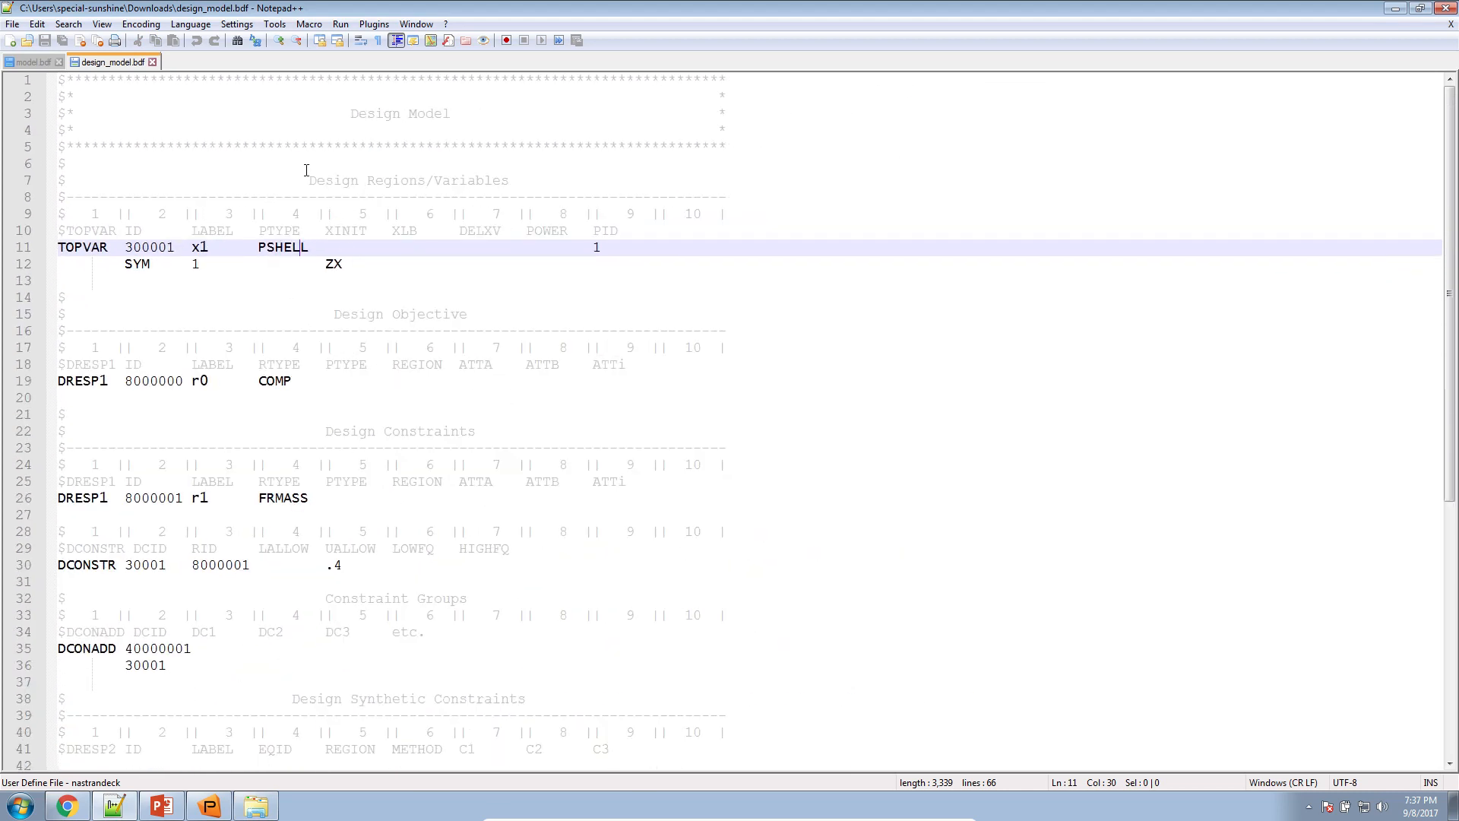
left_click_drag(303, 167, 346, 389)
scroll(323, 351, "down", 2)
left_click_drag(317, 331, 371, 554)
scroll(371, 554, "down", 6)
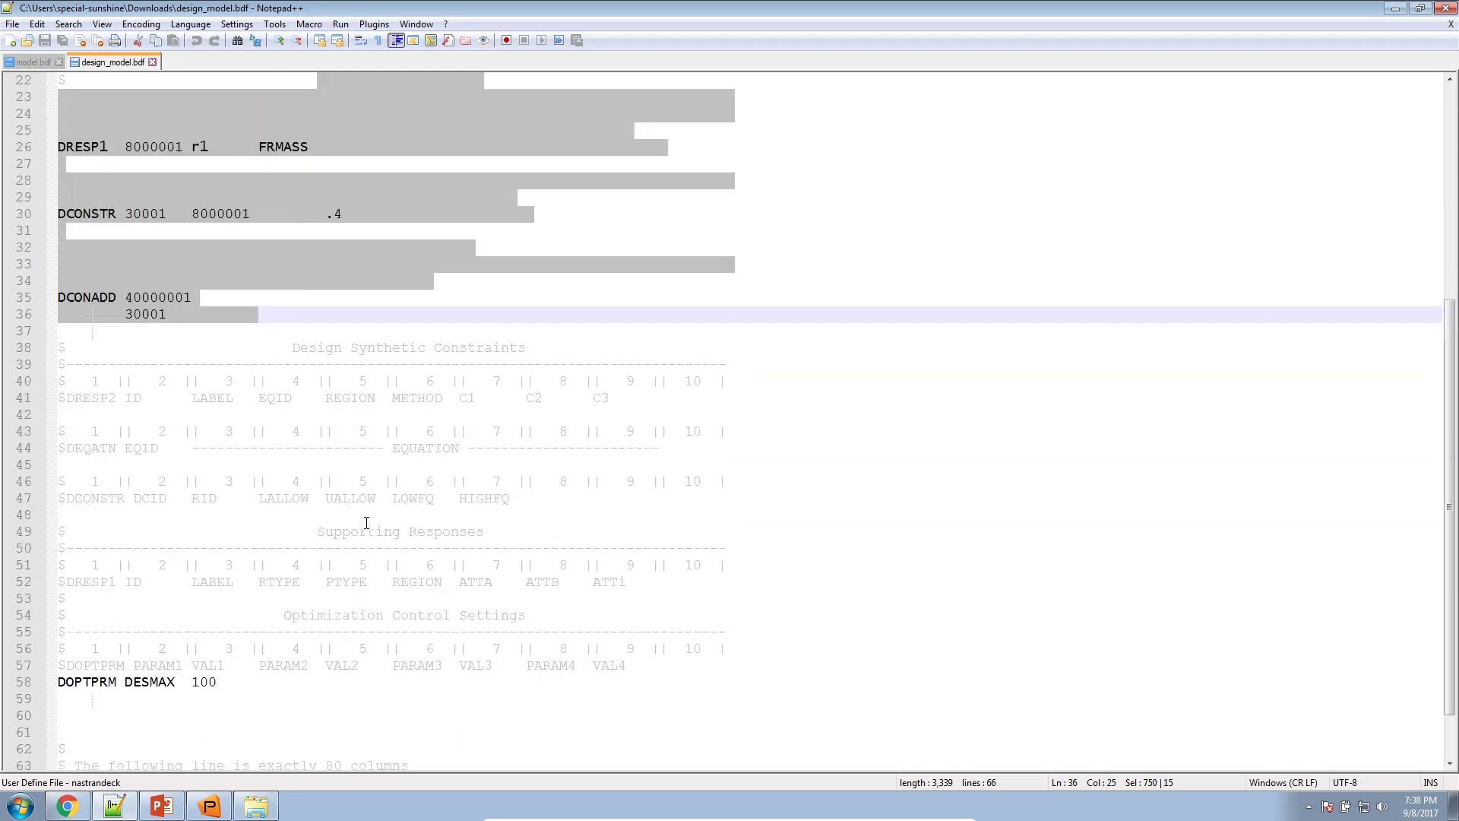
left_click_drag(232, 616, 58, 583)
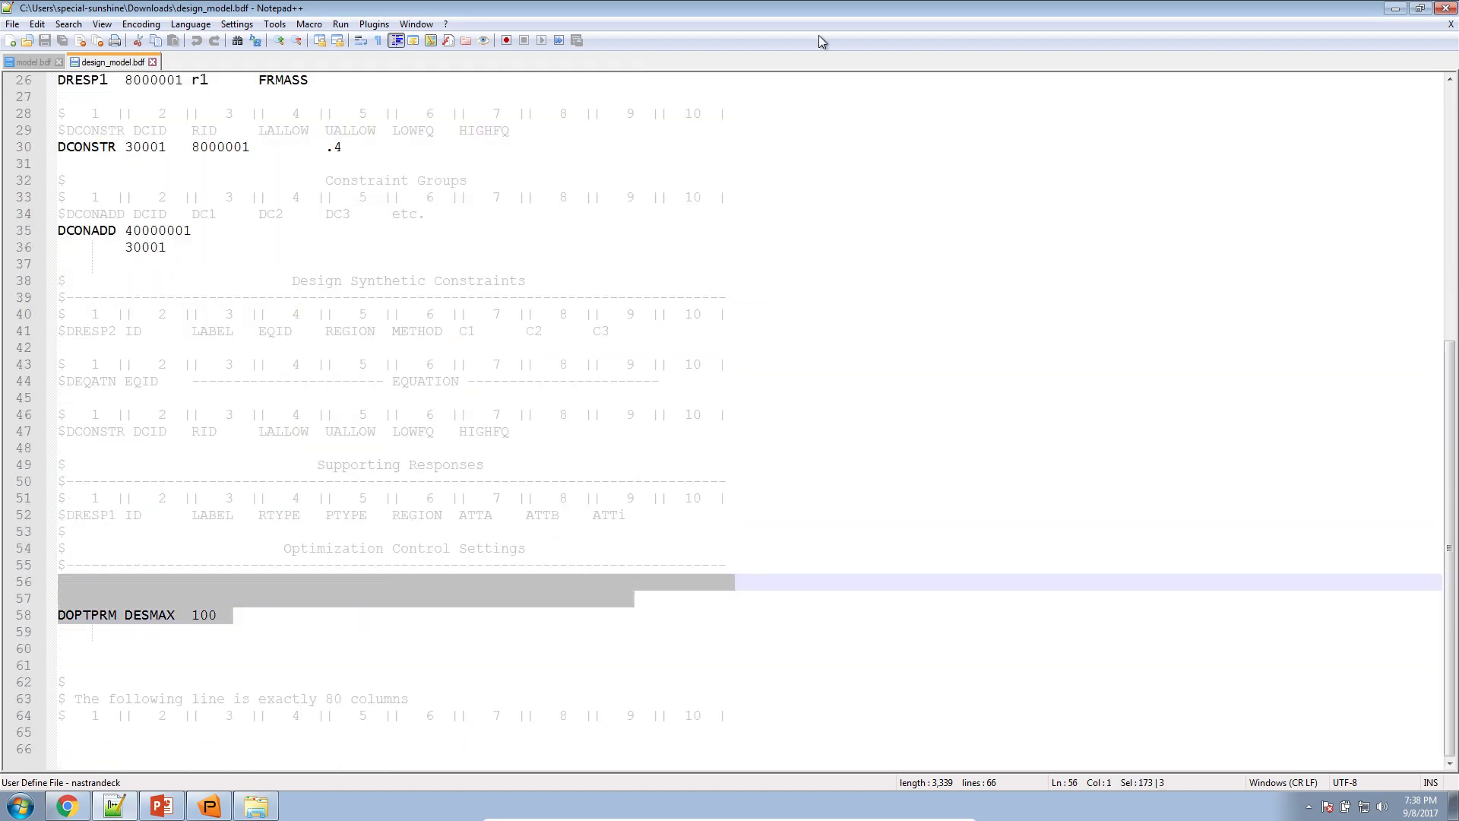
Step: Launch MSC Nastran from Windows and run the analysis on model.bdf from the Downloads folder
left_click(1396, 9)
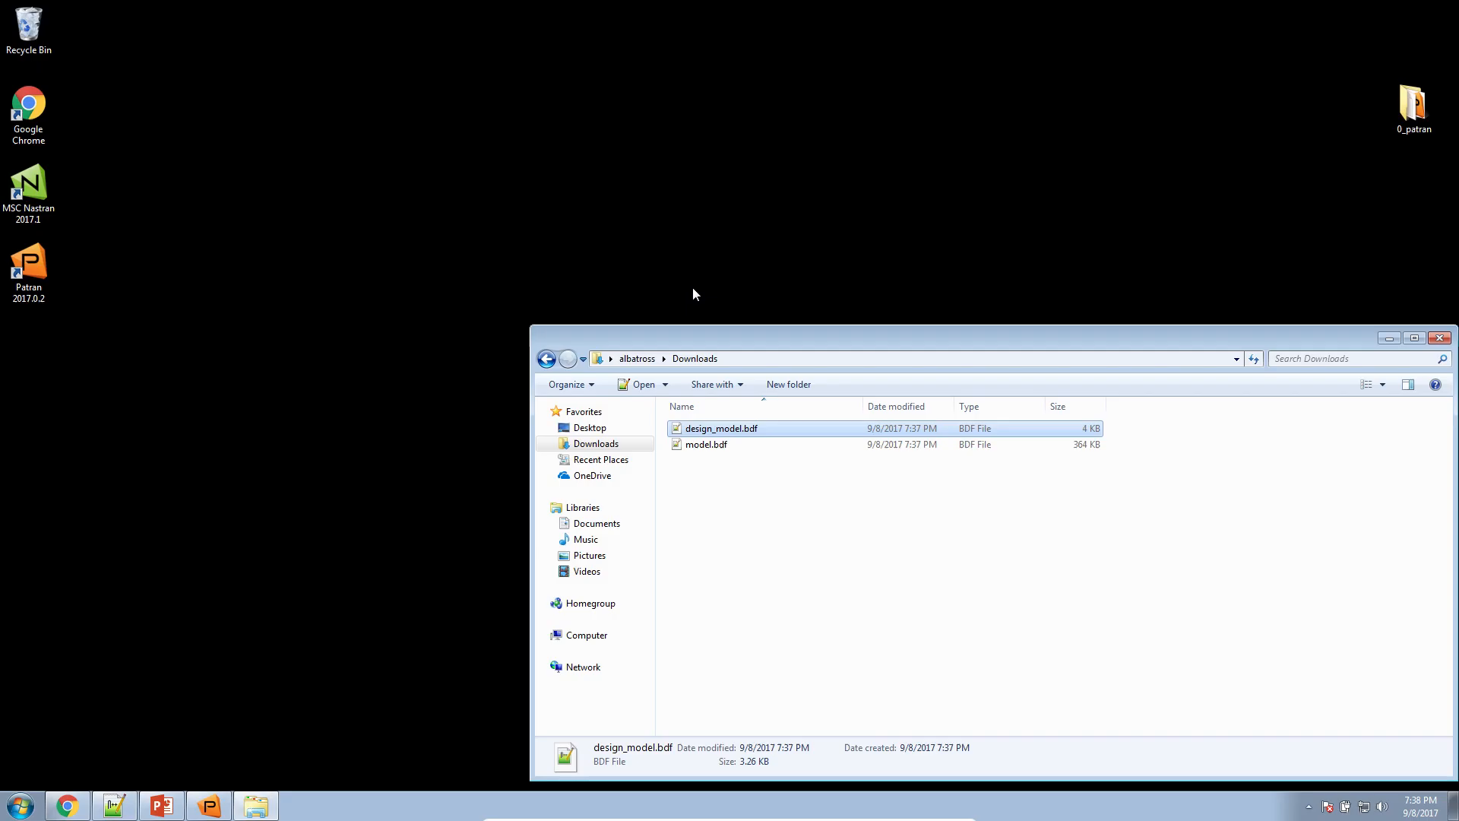
left_click(30, 805)
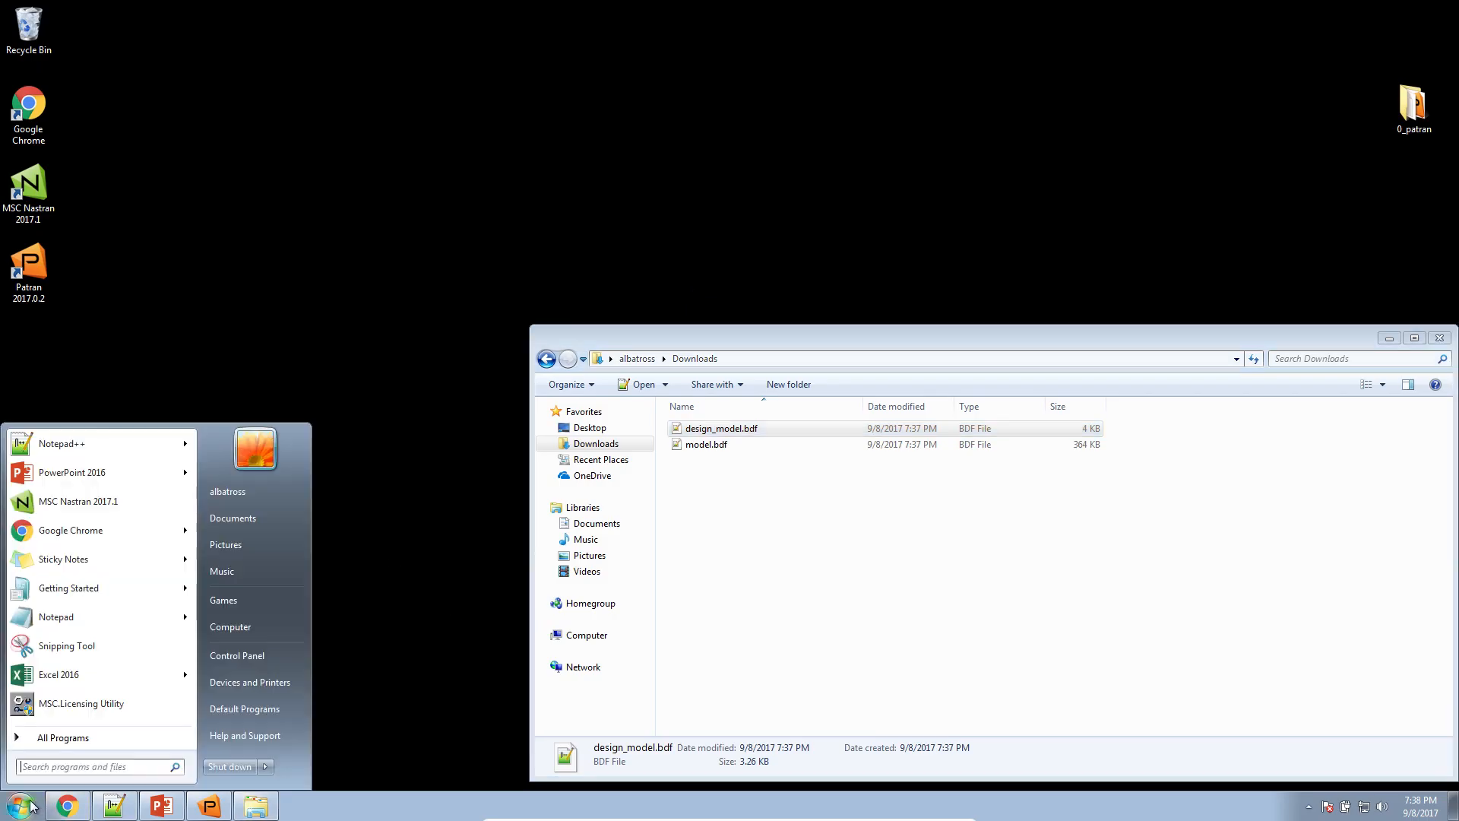
type("nastran")
key("Return")
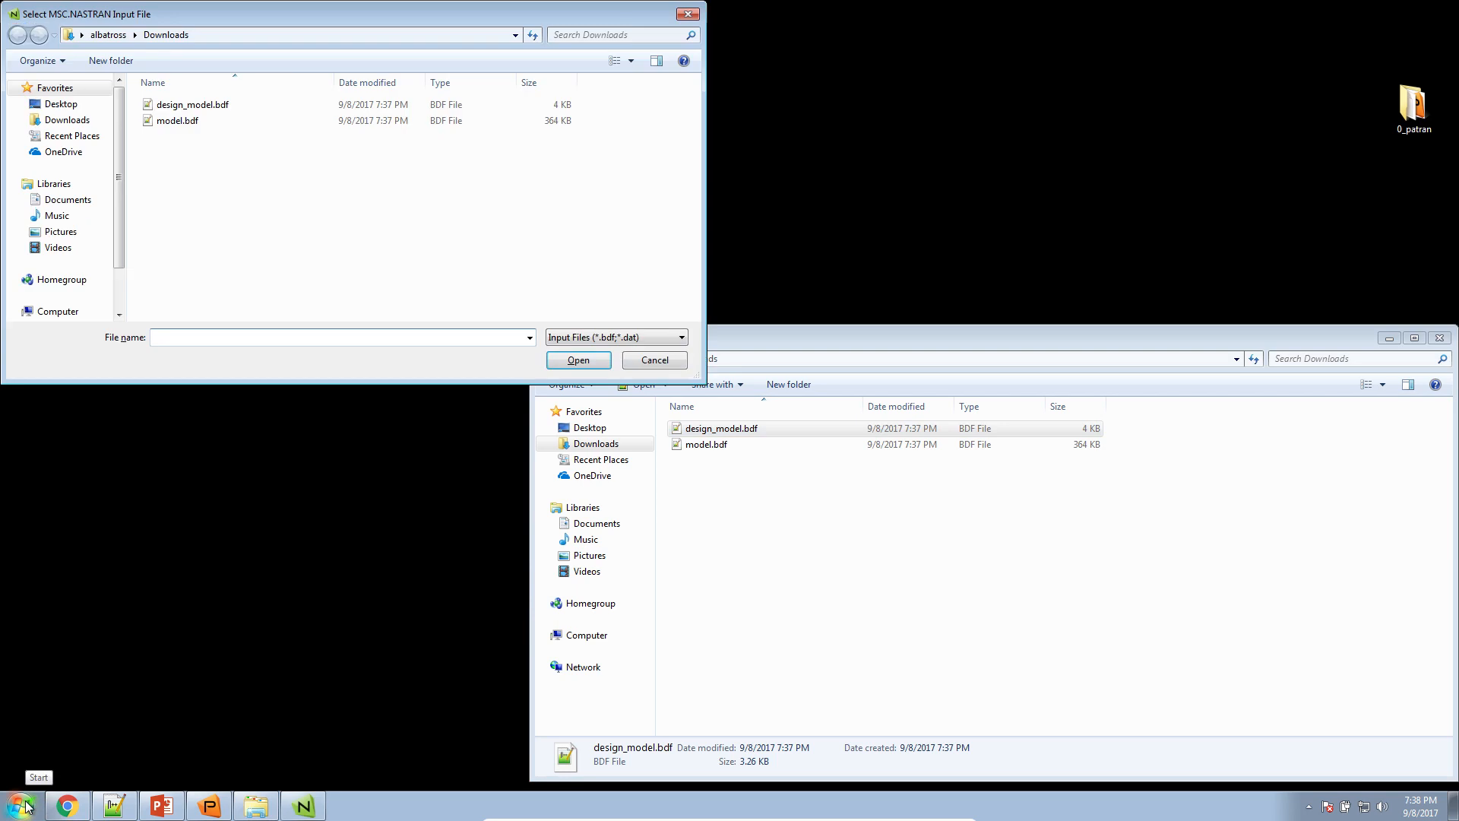
double_click(168, 123)
left_click(40, 155)
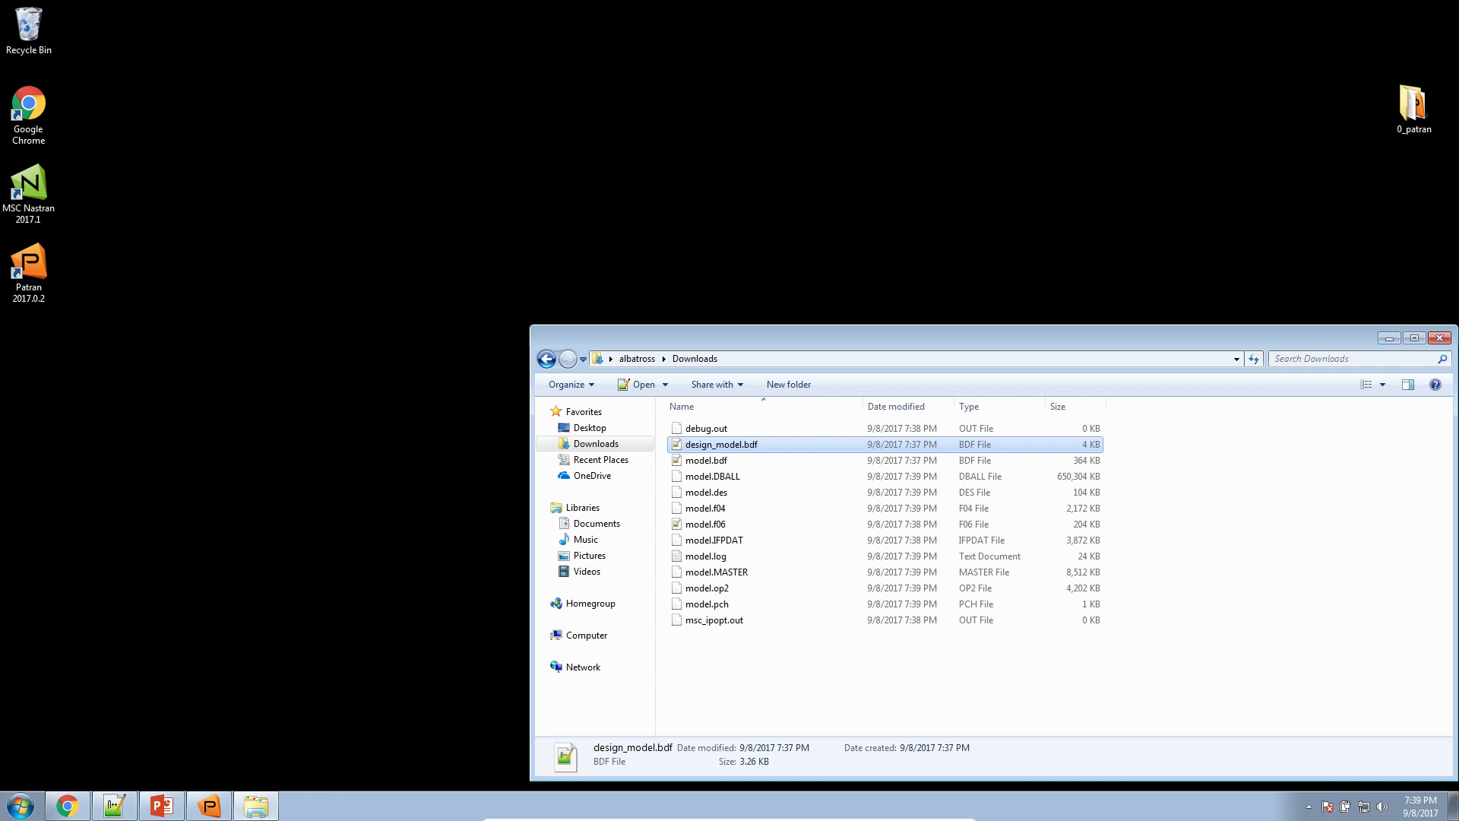
Step: Open the results file model.f06 from the Downloads folder in Notepad++
left_click(715, 524)
right_click(714, 526)
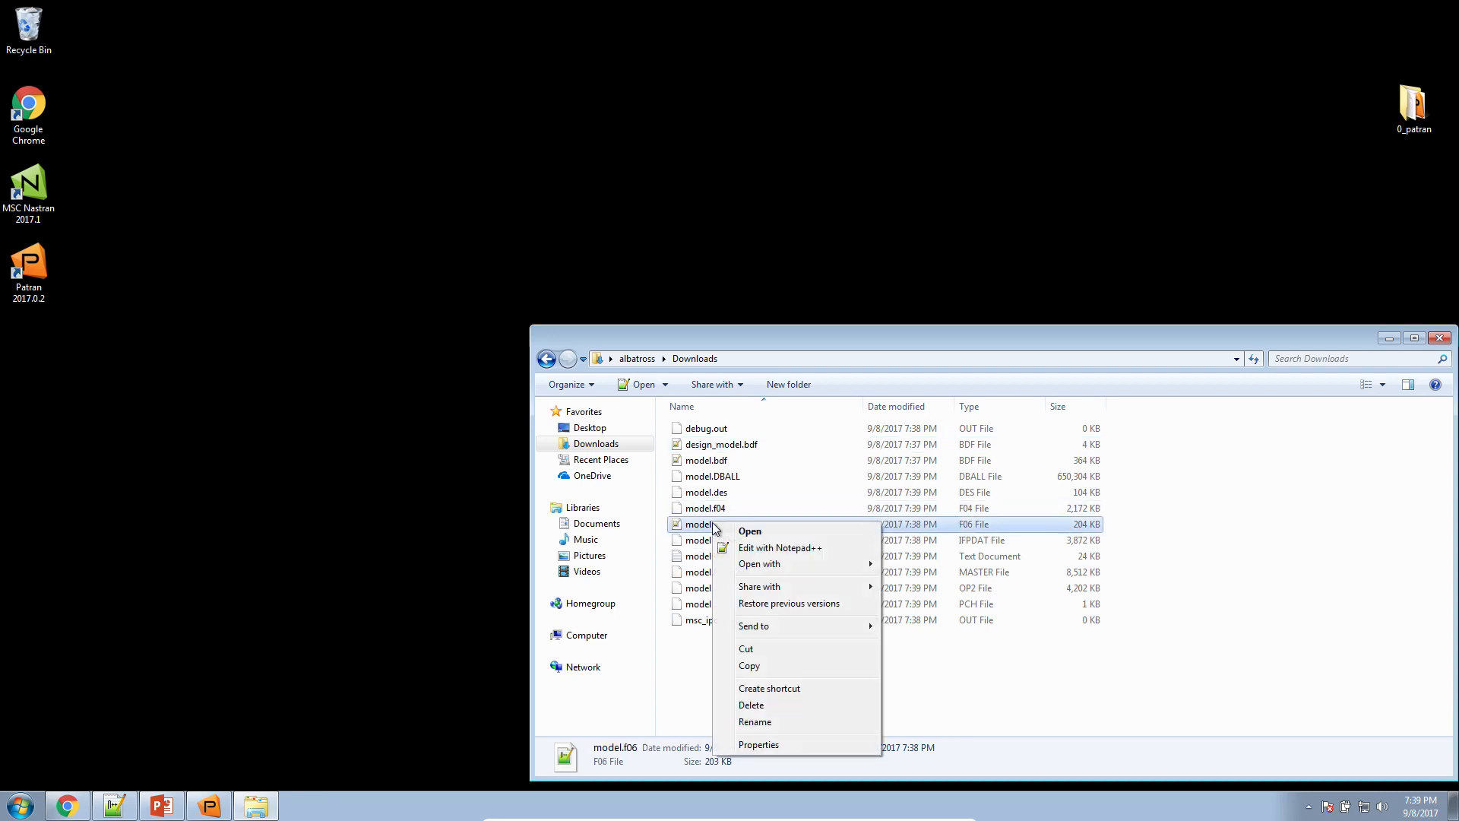
left_click(749, 548)
left_click(872, 245)
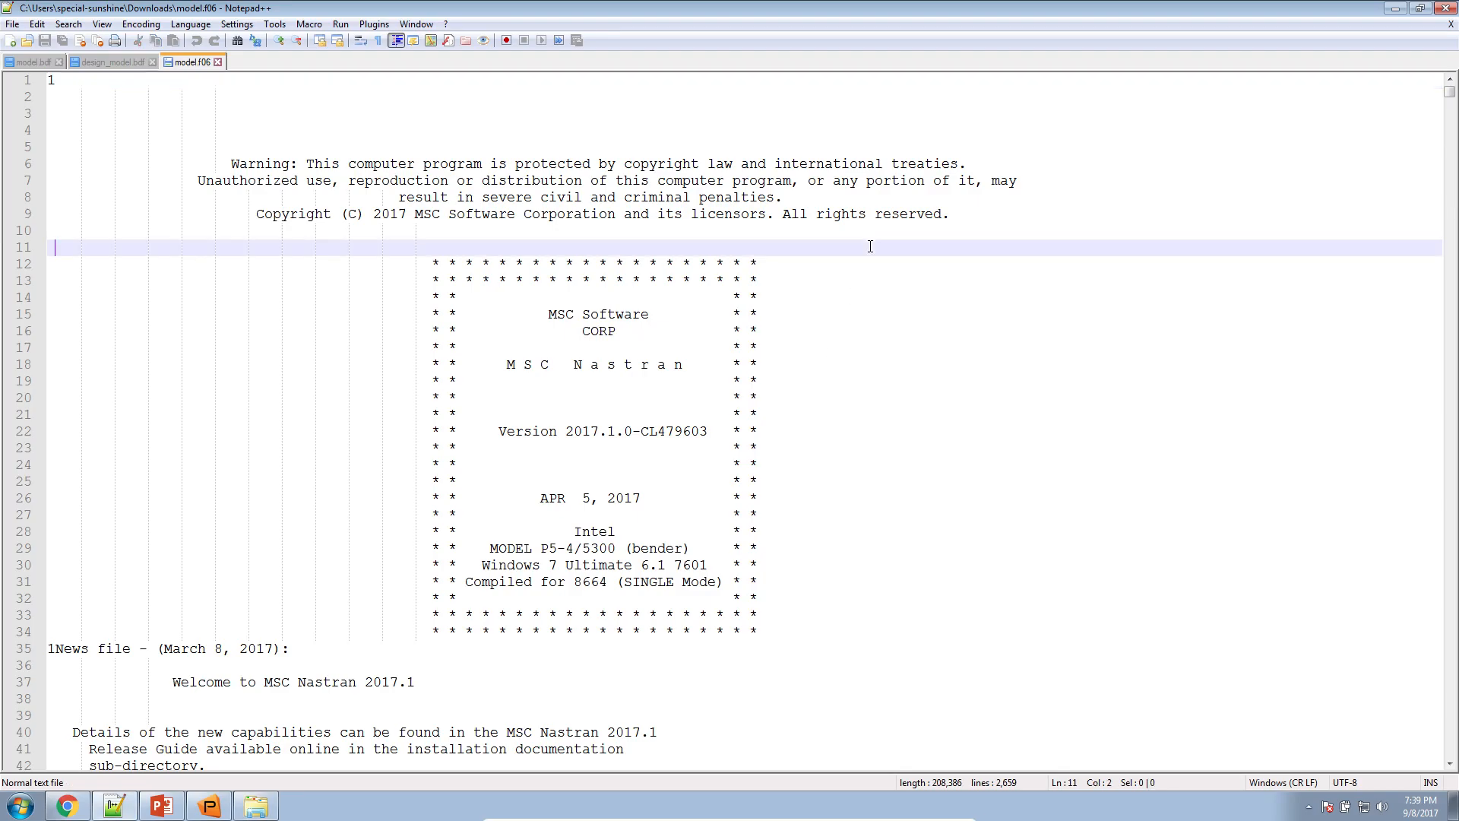
Step: Search model.f06 for the word "fatal"
key("ctrl+f")
type("fat")
key("Return")
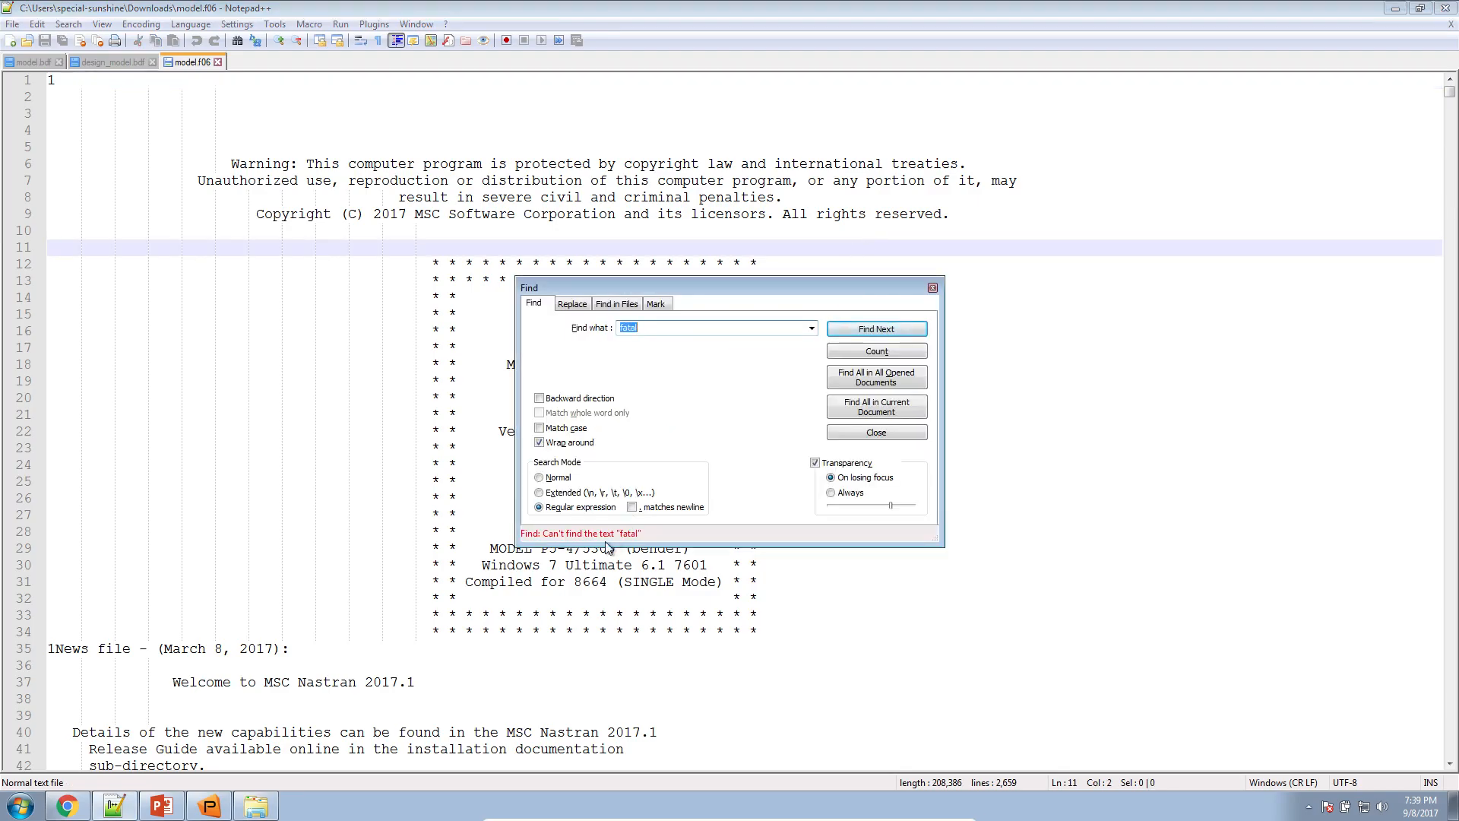
Step: Close the search, go to the end of model.f06 and highlight the run termination message below the design cycle table
key("Escape")
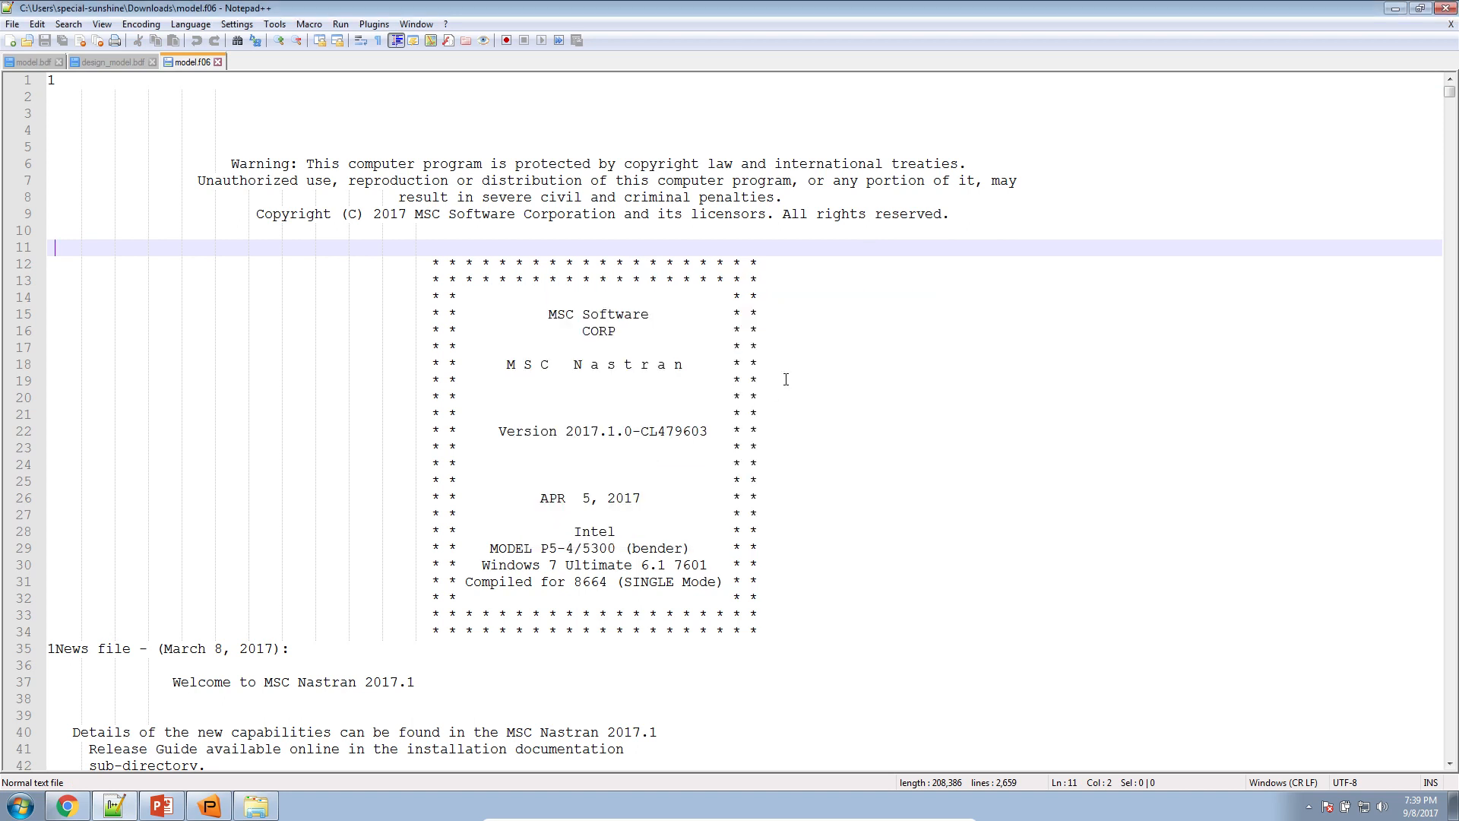
left_click_drag(1449, 94, 1365, 759)
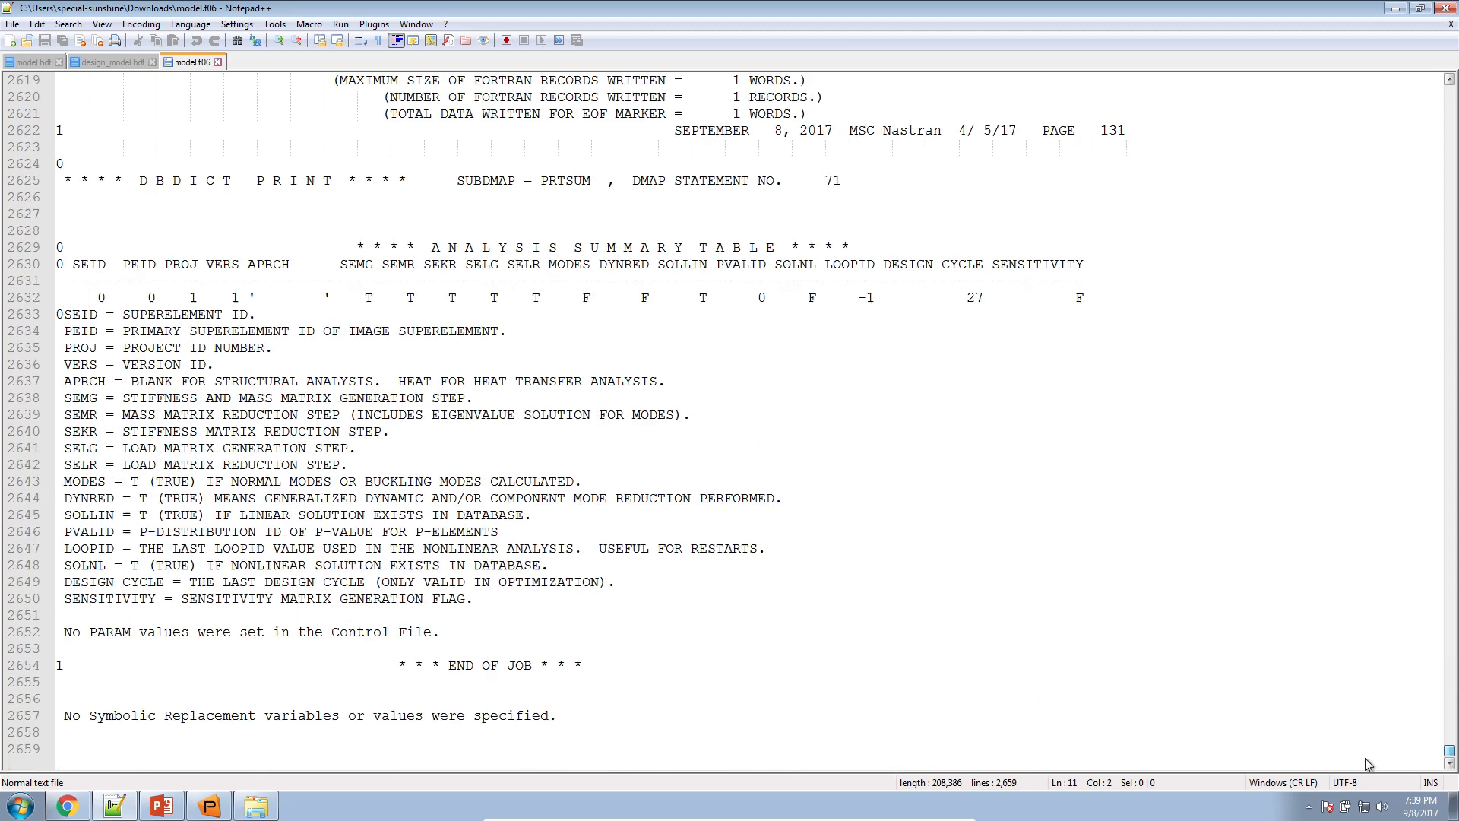
scroll(548, 402, "up", 7)
scroll(548, 403, "up", 7)
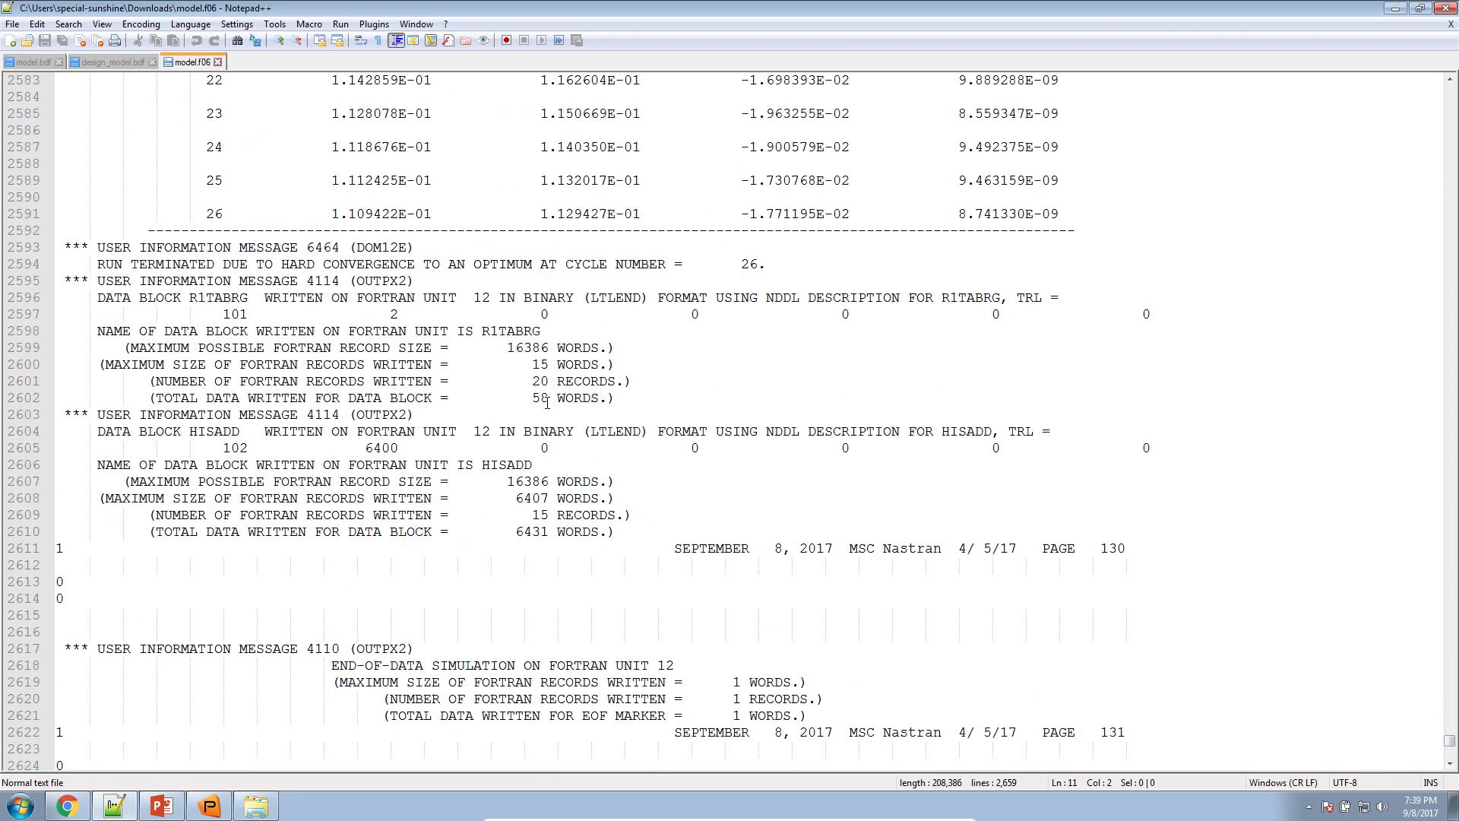
left_click_drag(98, 414, 665, 411)
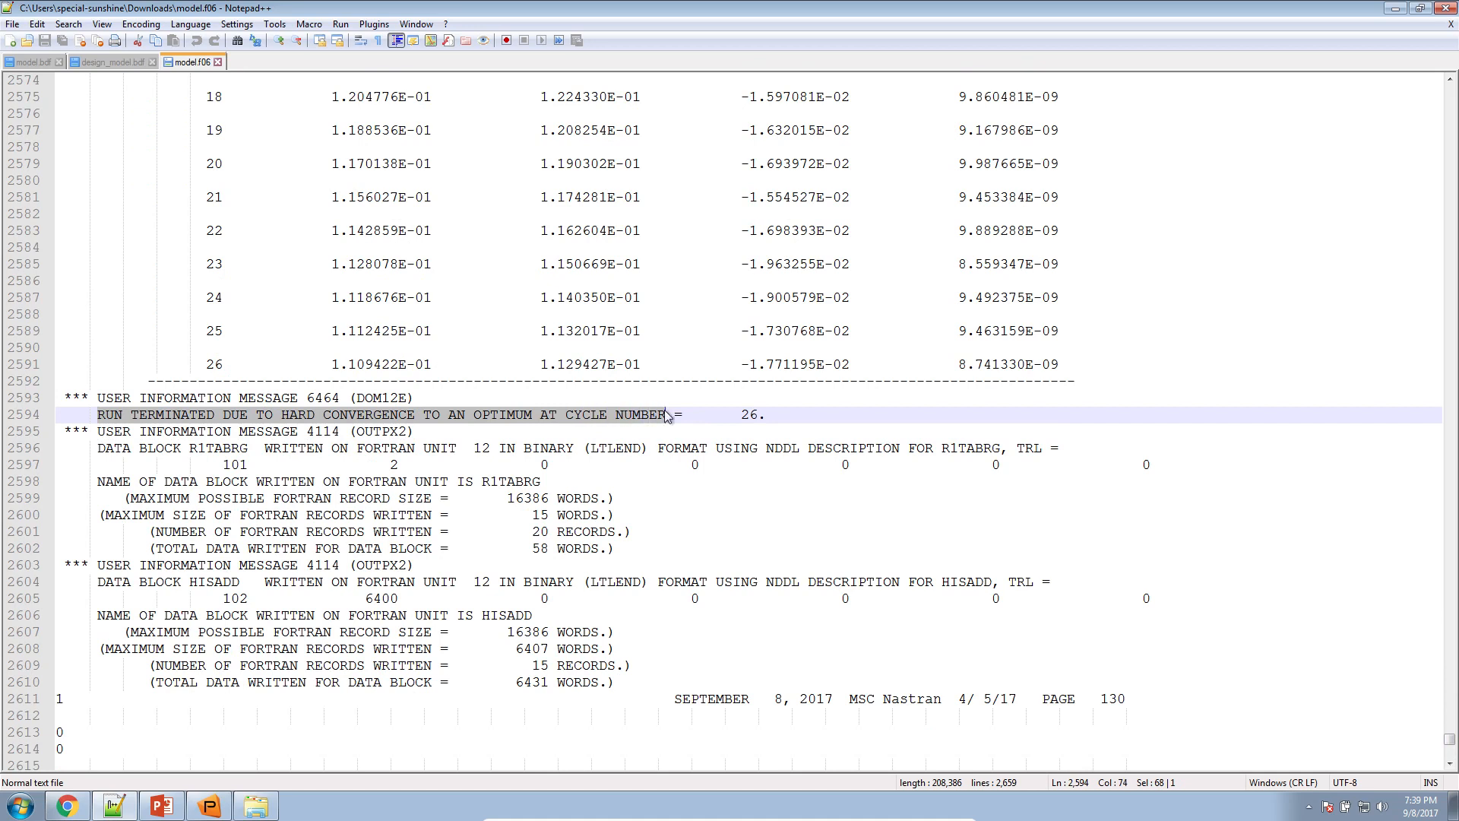
Step: Examine the objective values across the design cycles in the history table, and the run termination message beneath it
scroll(453, 425, "up", 20)
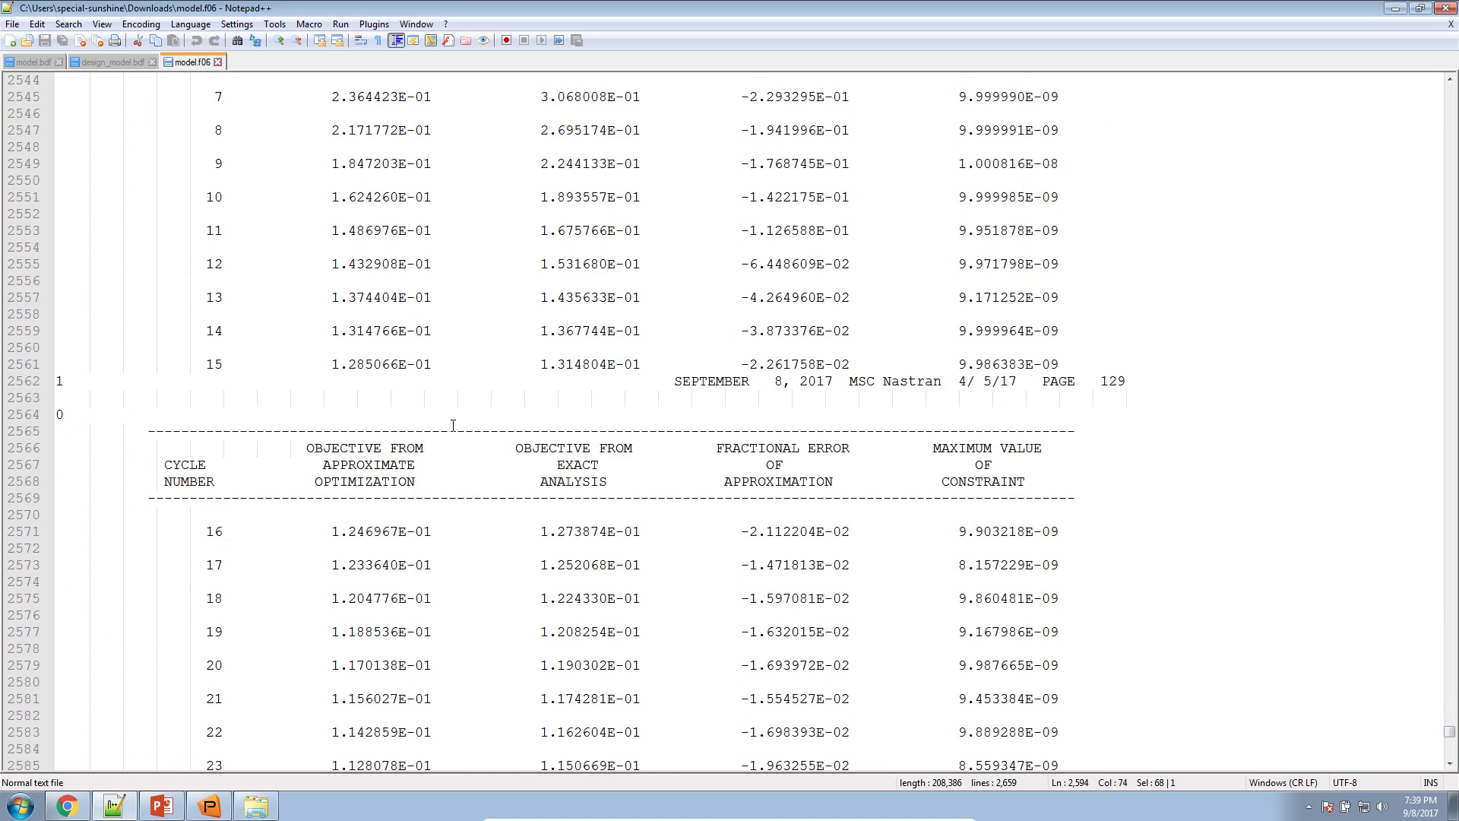
left_click_drag(352, 335, 881, 334)
scroll(744, 481, "down", 9)
scroll(743, 481, "up", 4)
left_click_drag(608, 160, 530, 468)
scroll(525, 472, "down", 5)
scroll(537, 469, "down", 13)
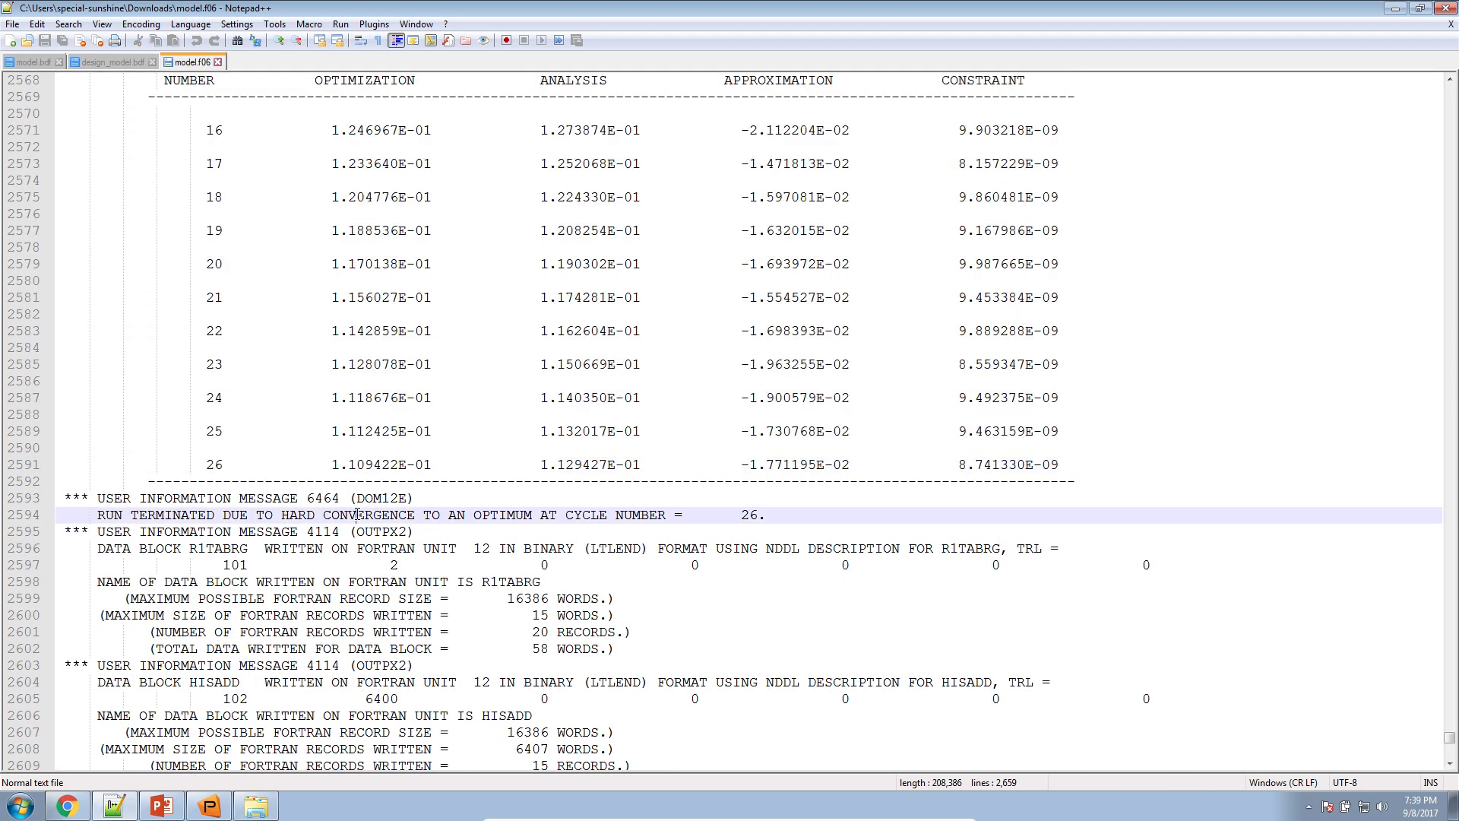
triple_click(359, 516)
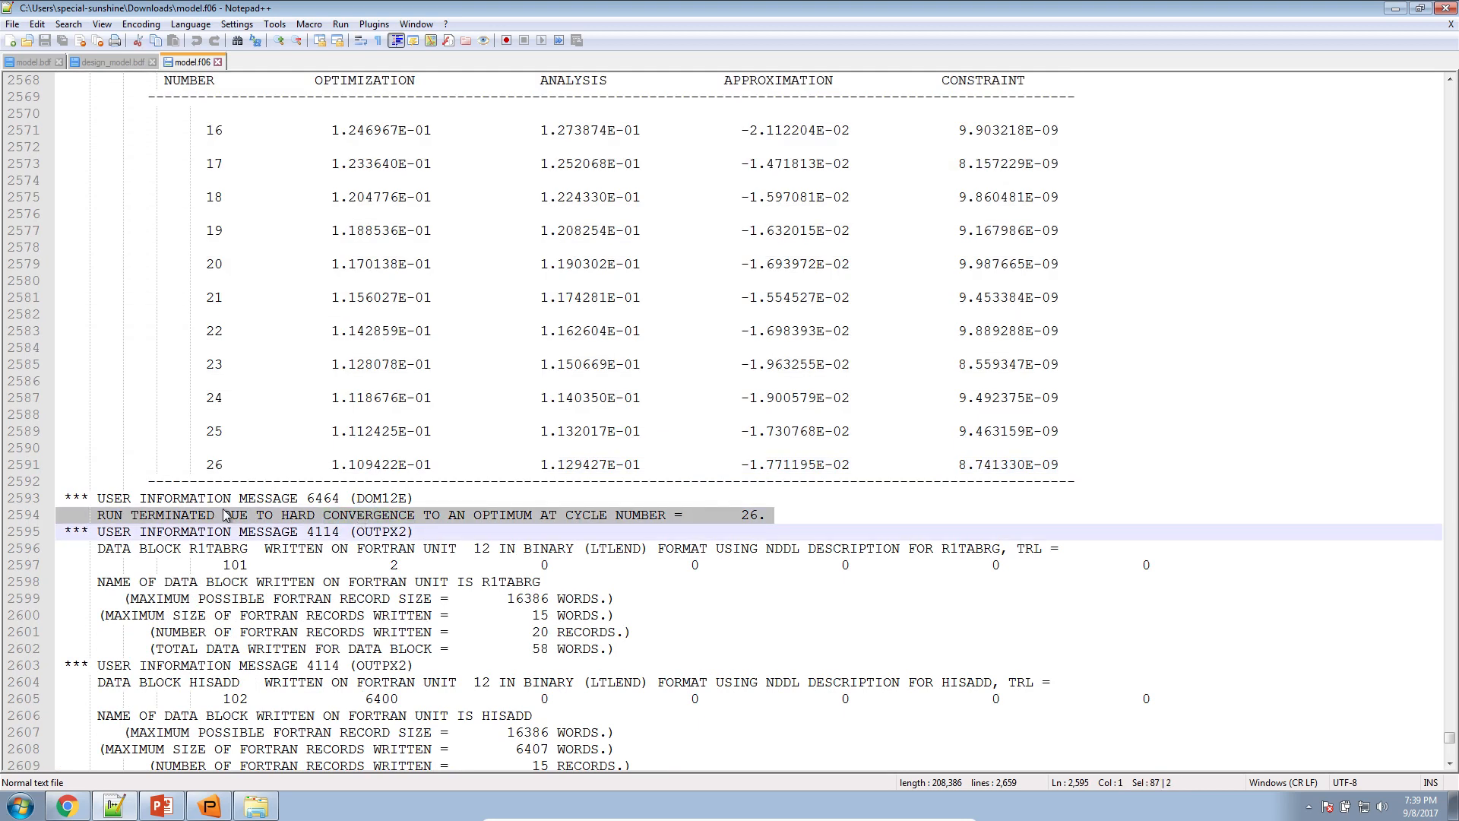
left_click(191, 498)
left_click_drag(91, 516, 454, 518)
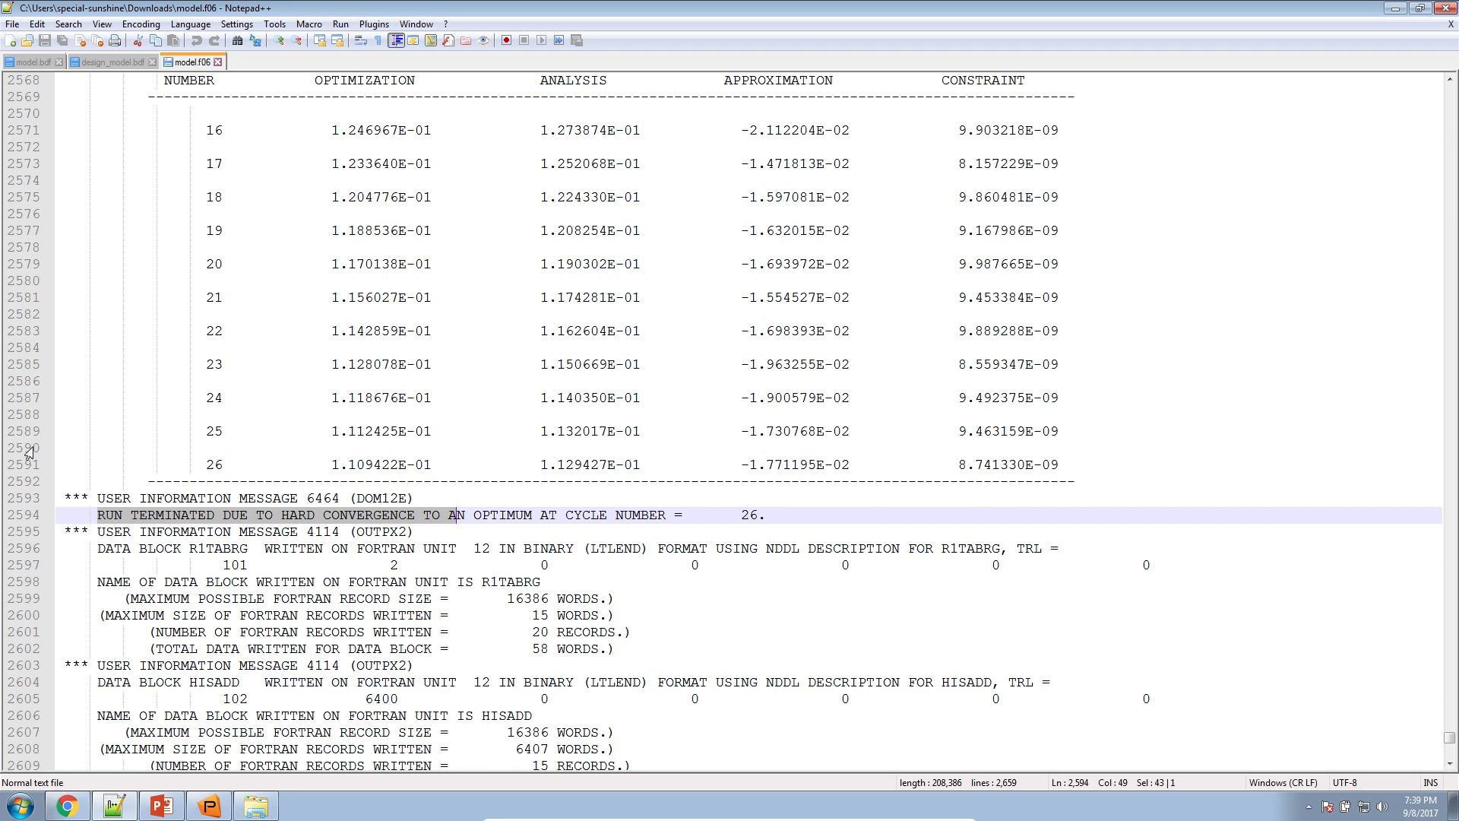
Step: Switch to the PowerPoint lecture and review the Mirror Symmetry Constraints slide and the before and after pictures on the goal slide
left_click(112, 805)
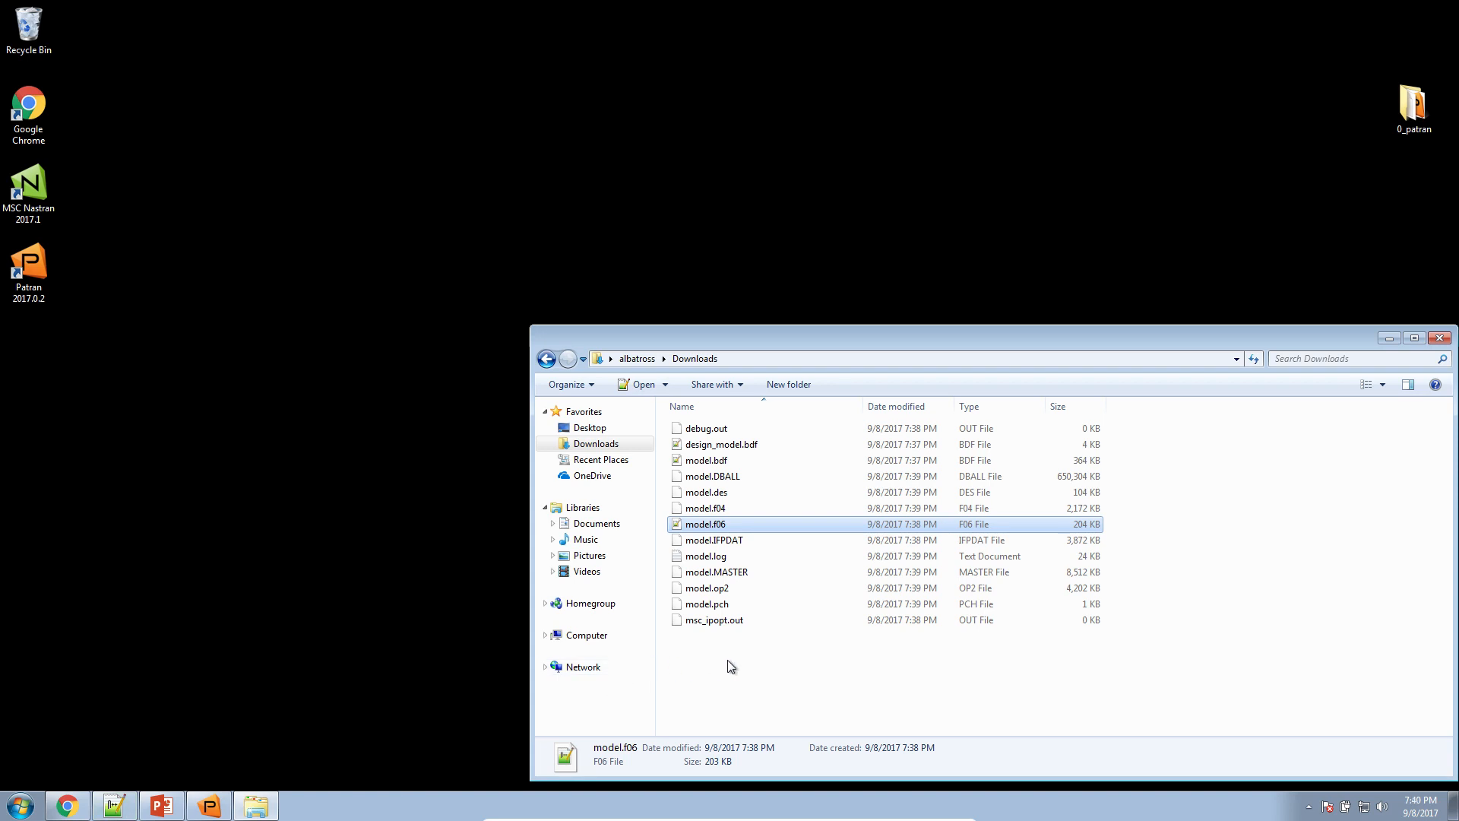
left_click(781, 650)
left_click(163, 805)
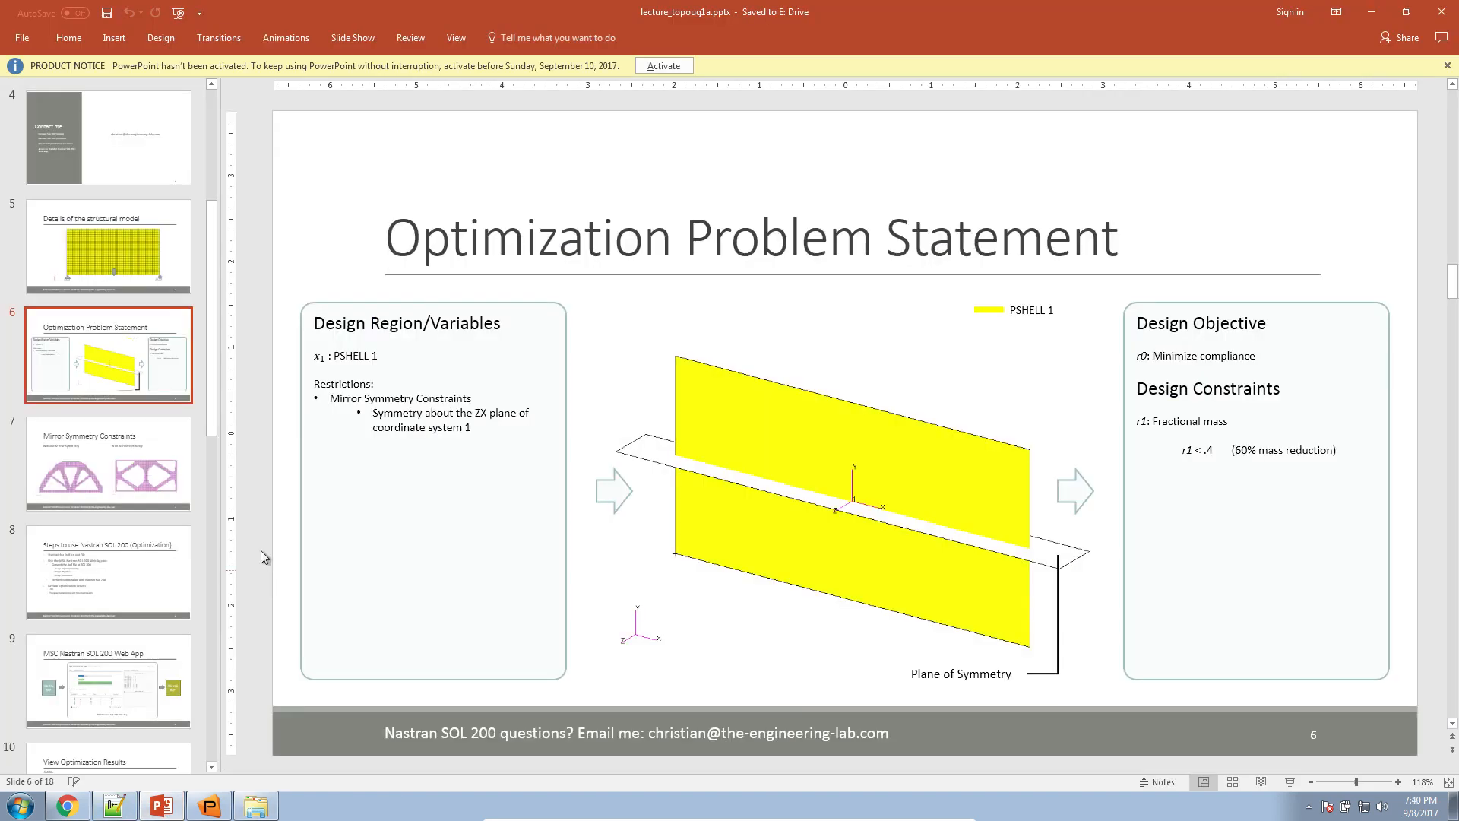
left_click(158, 490)
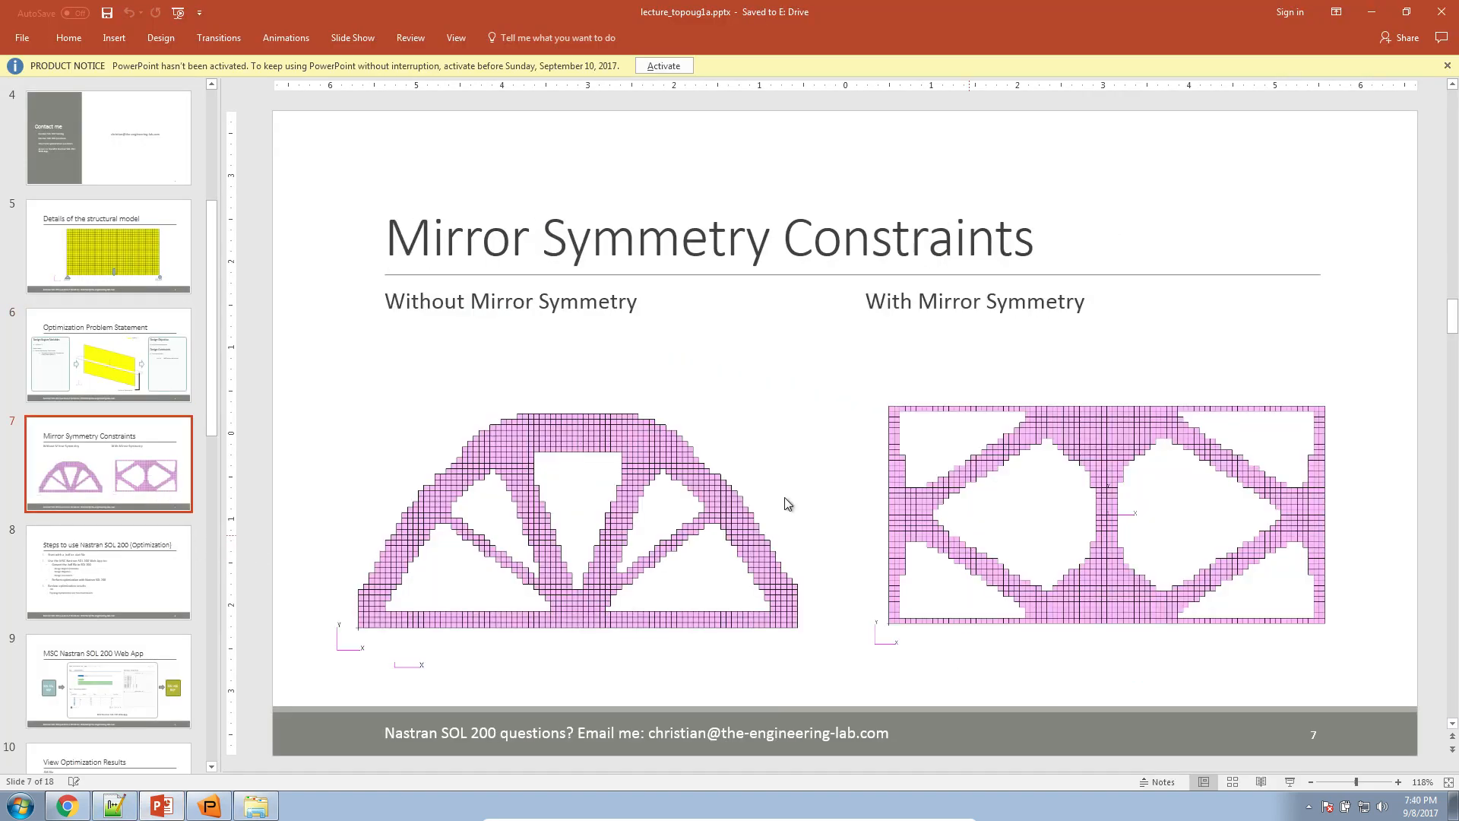
scroll(157, 376, "up", 3)
left_click(156, 267)
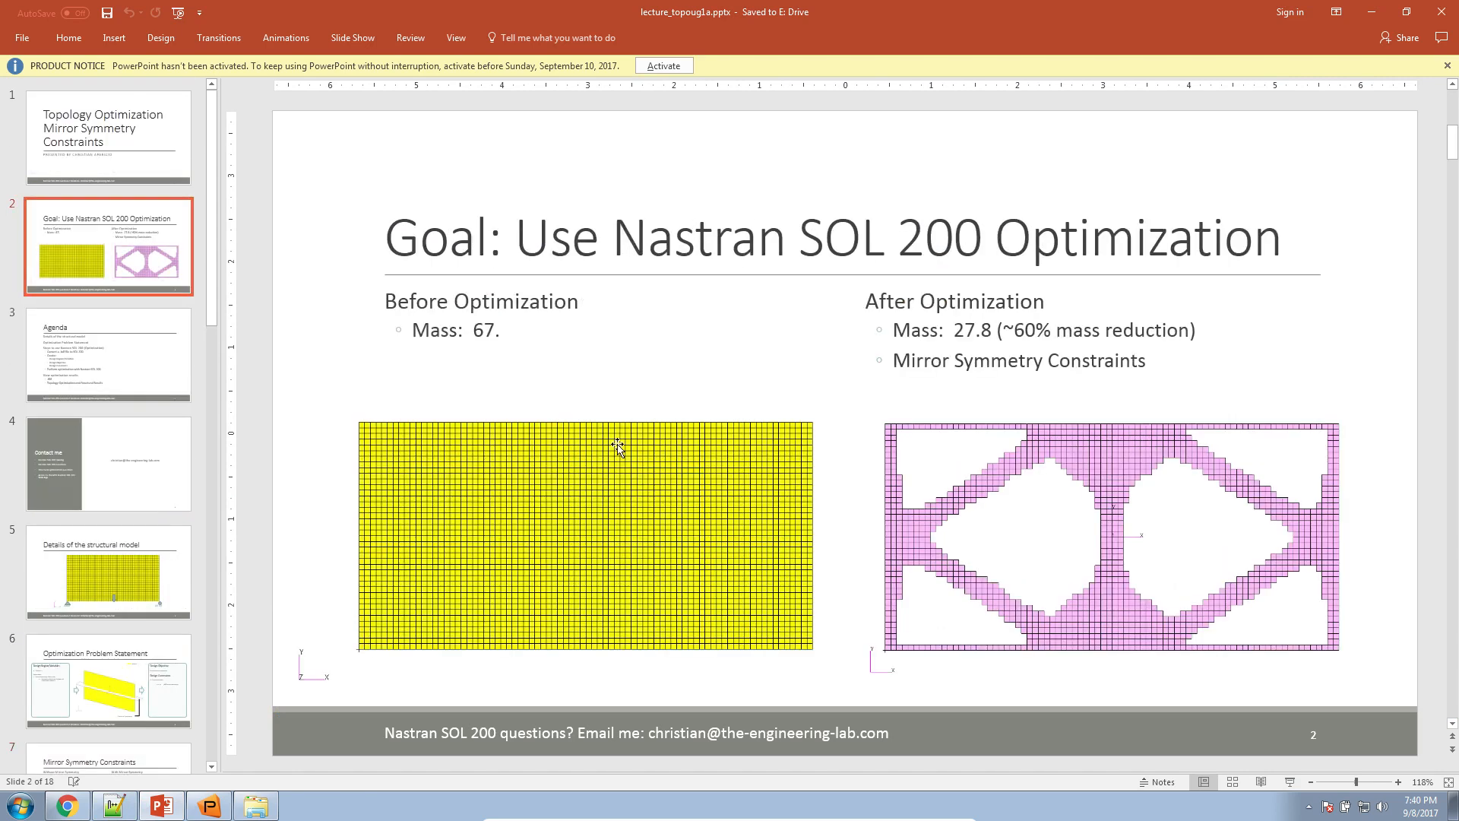
left_click(732, 472)
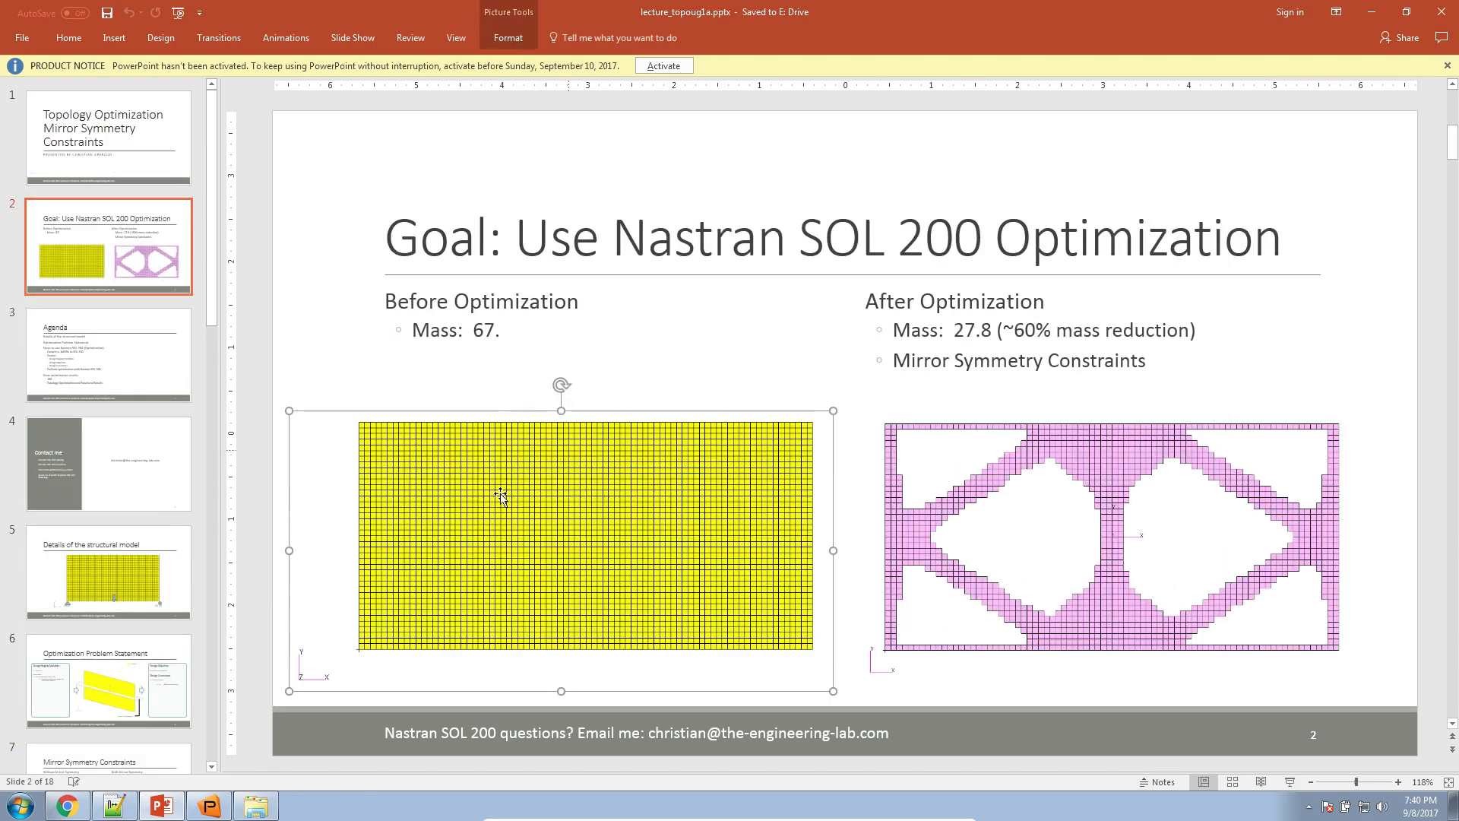
left_click(1026, 511)
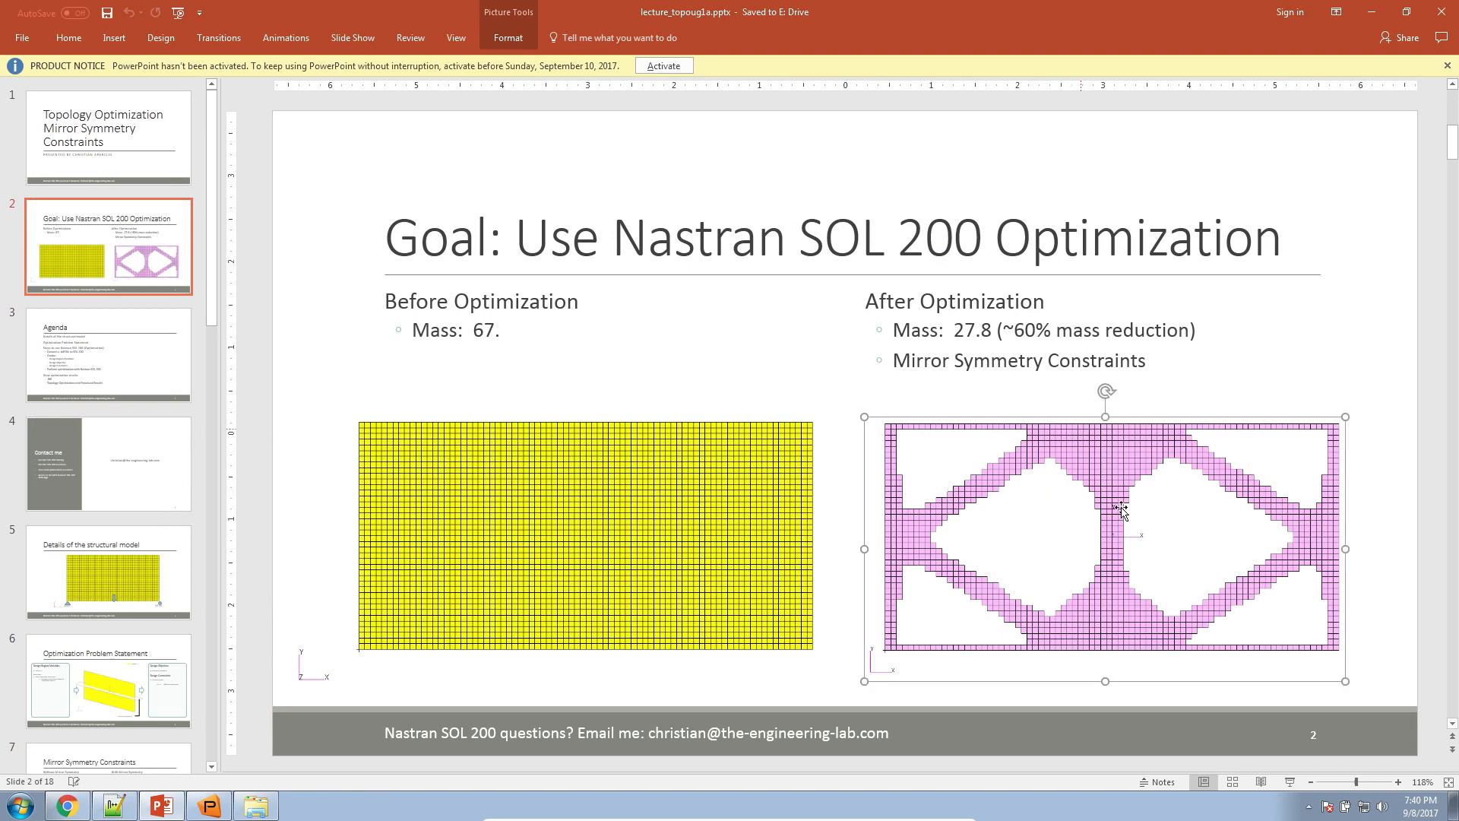
Step: Minimize the presentation, switch to the open Patran session and close it
left_click(1378, 12)
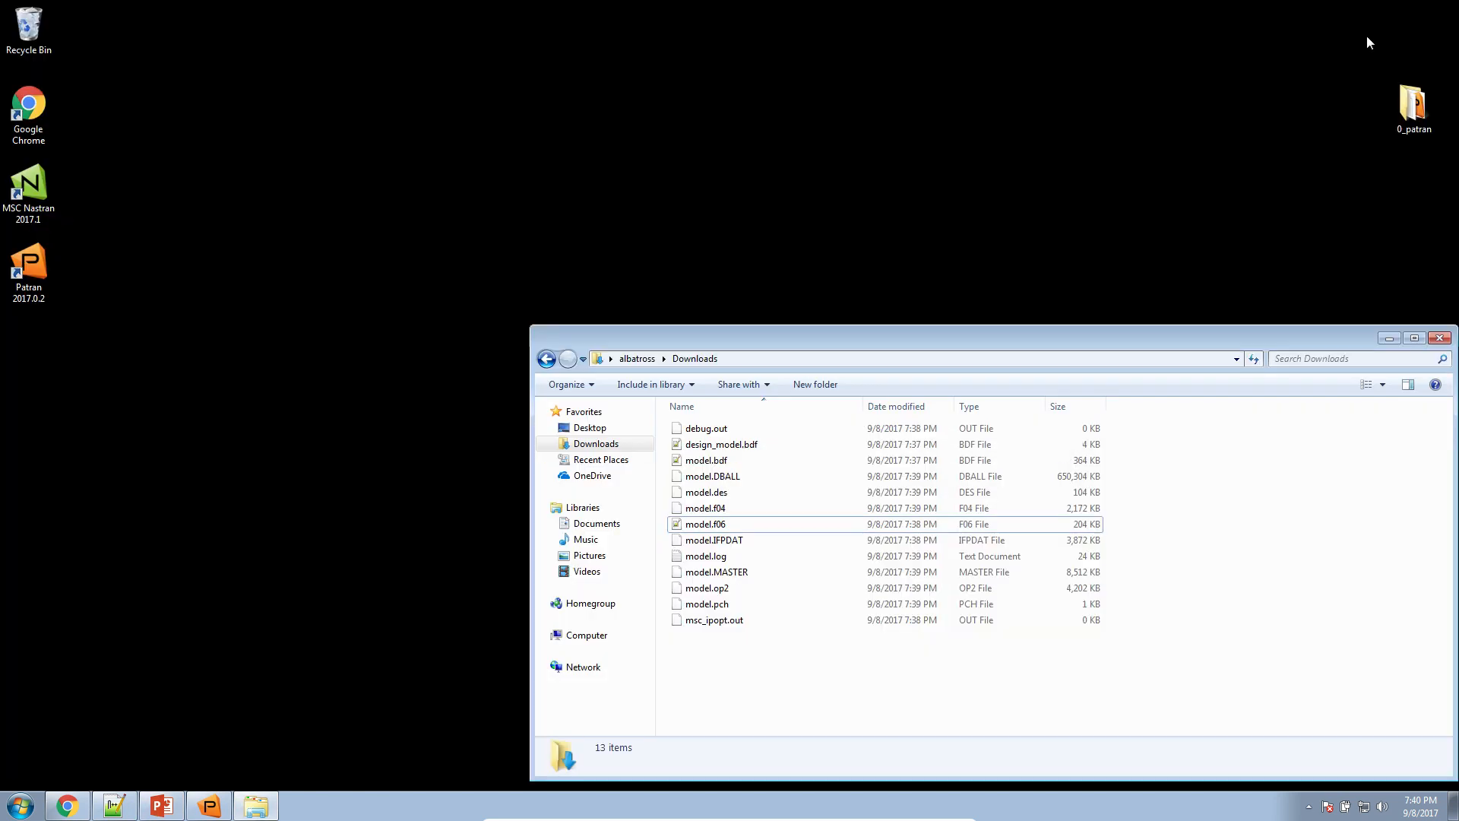
left_click(223, 812)
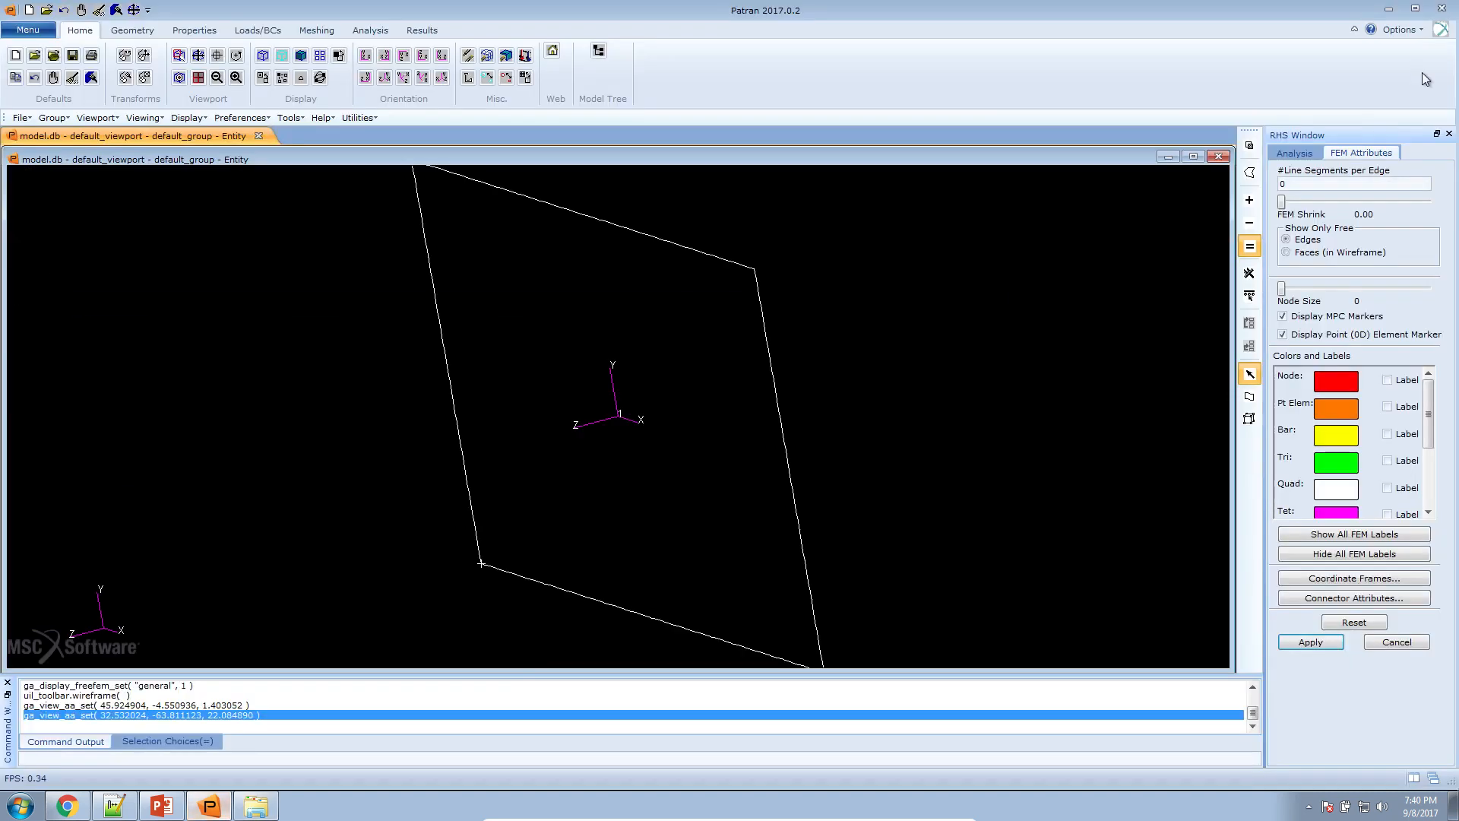
left_click(1442, 9)
left_click(666, 426)
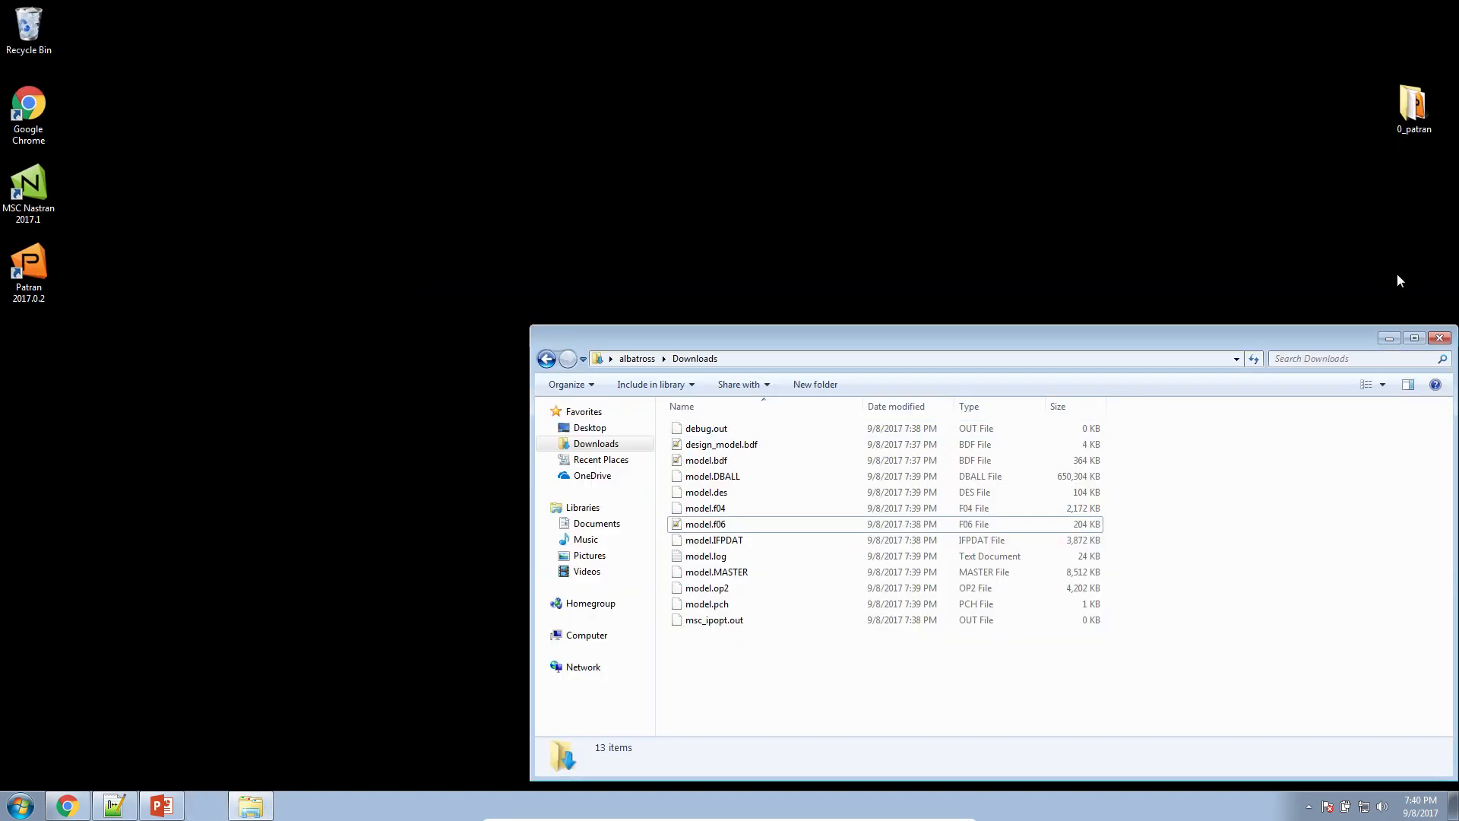
Step: Create a folder named 0_pat on the desktop and start a new Patran database in it
left_click(1388, 336)
right_click(556, 384)
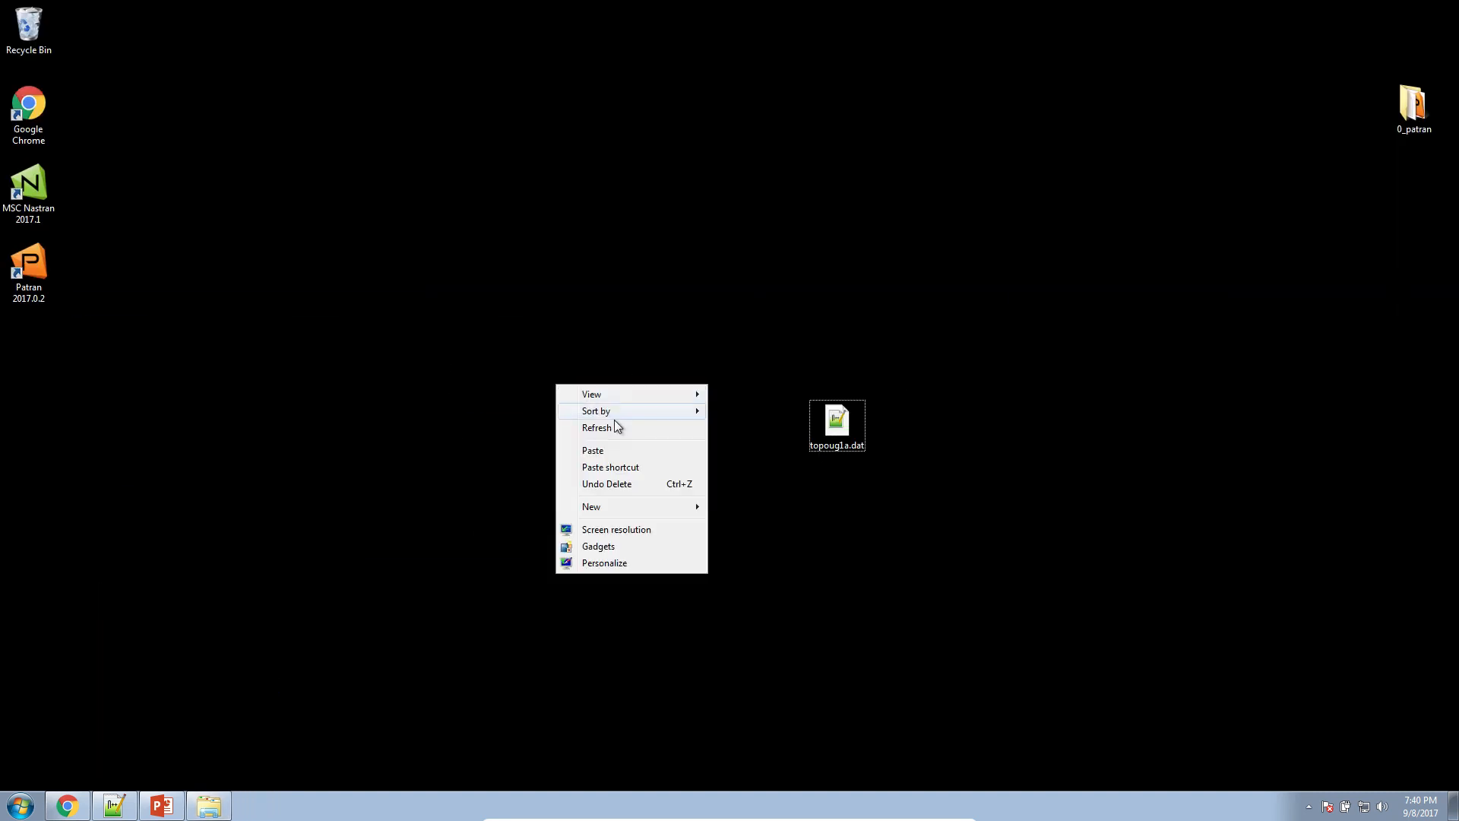
mouse_move(653, 505)
left_click(709, 507)
type("0_pat")
key("Return")
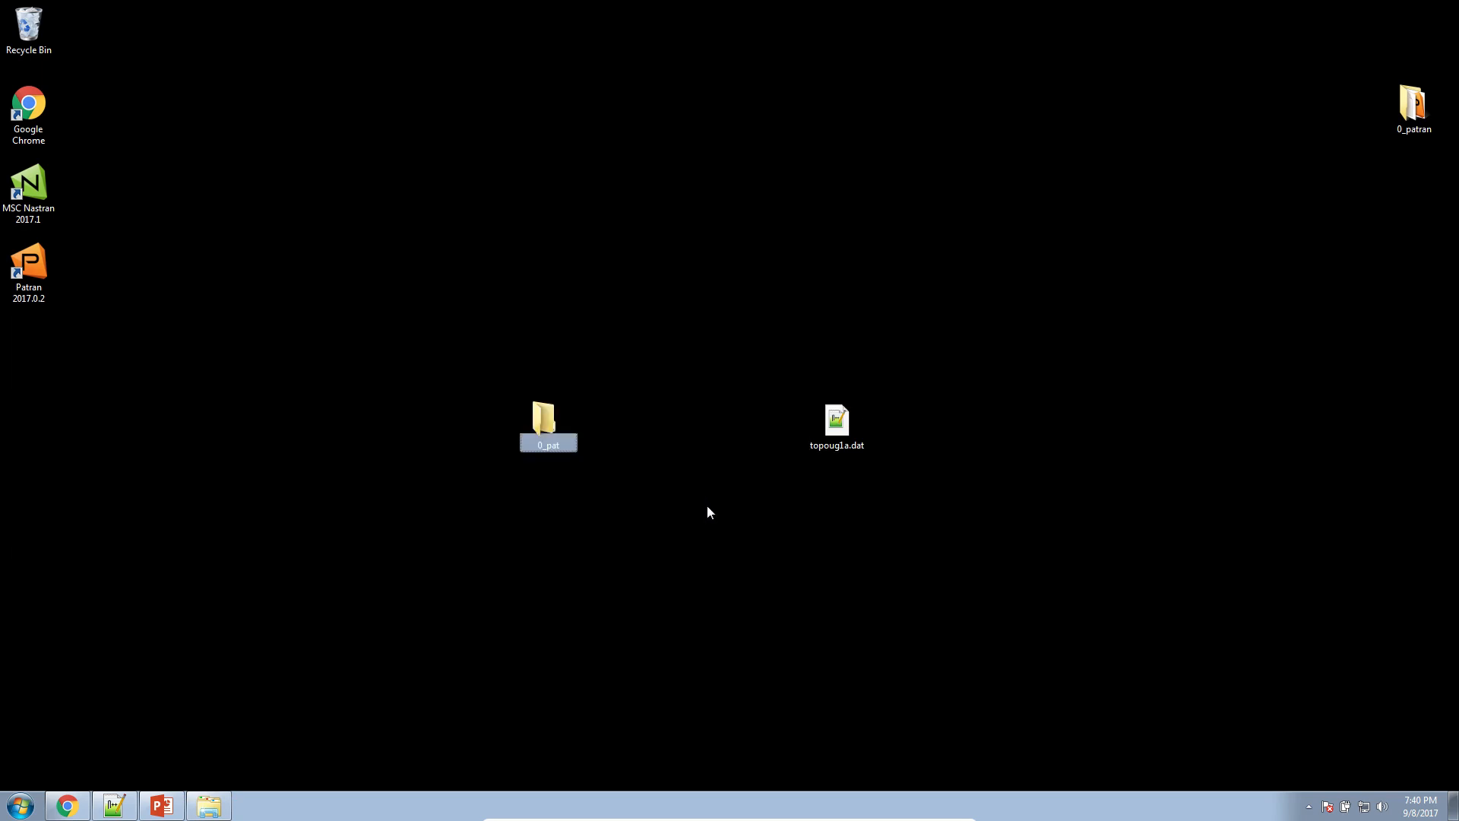
right_click(573, 427)
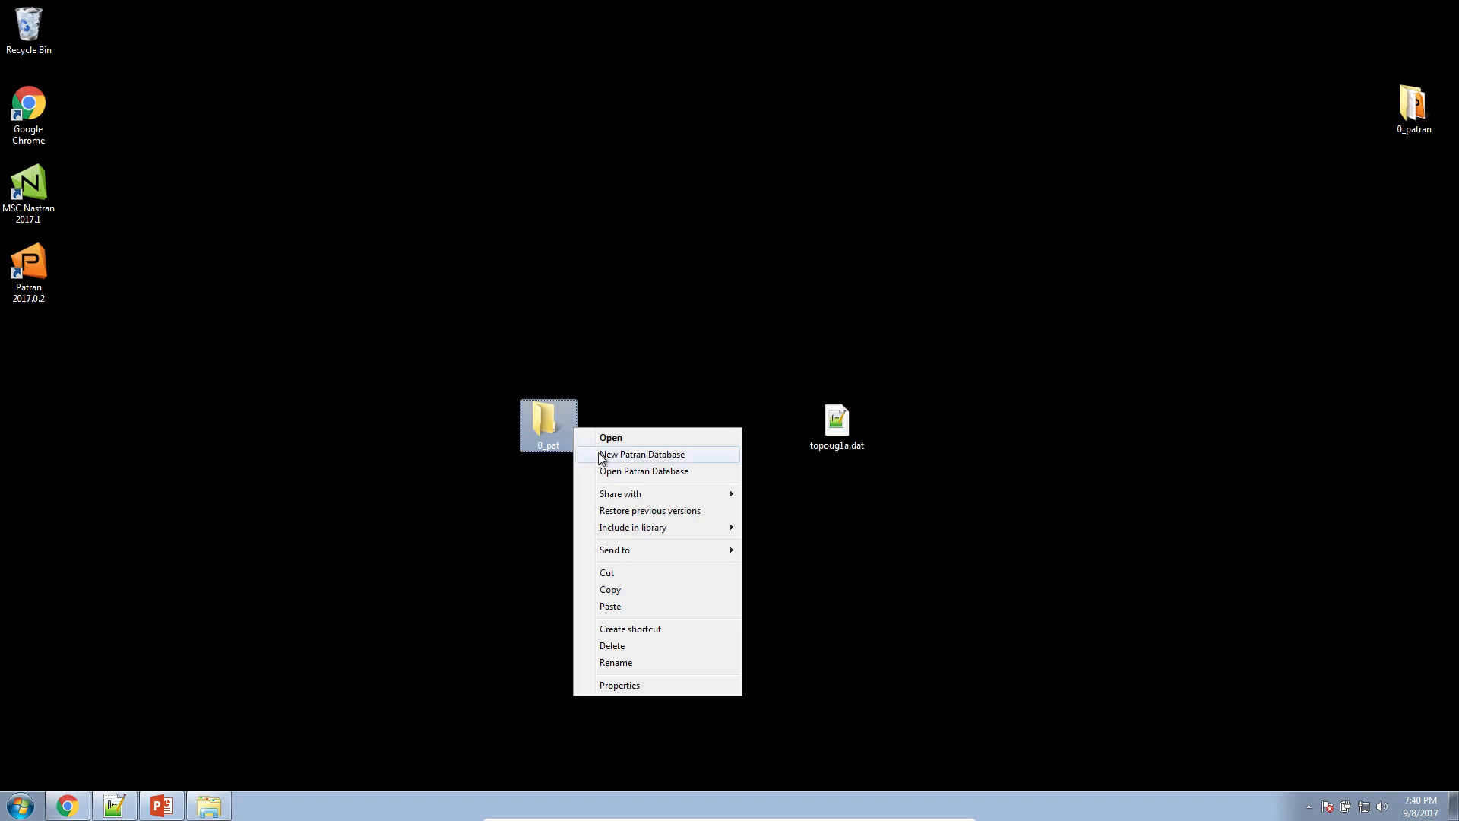
left_click(600, 454)
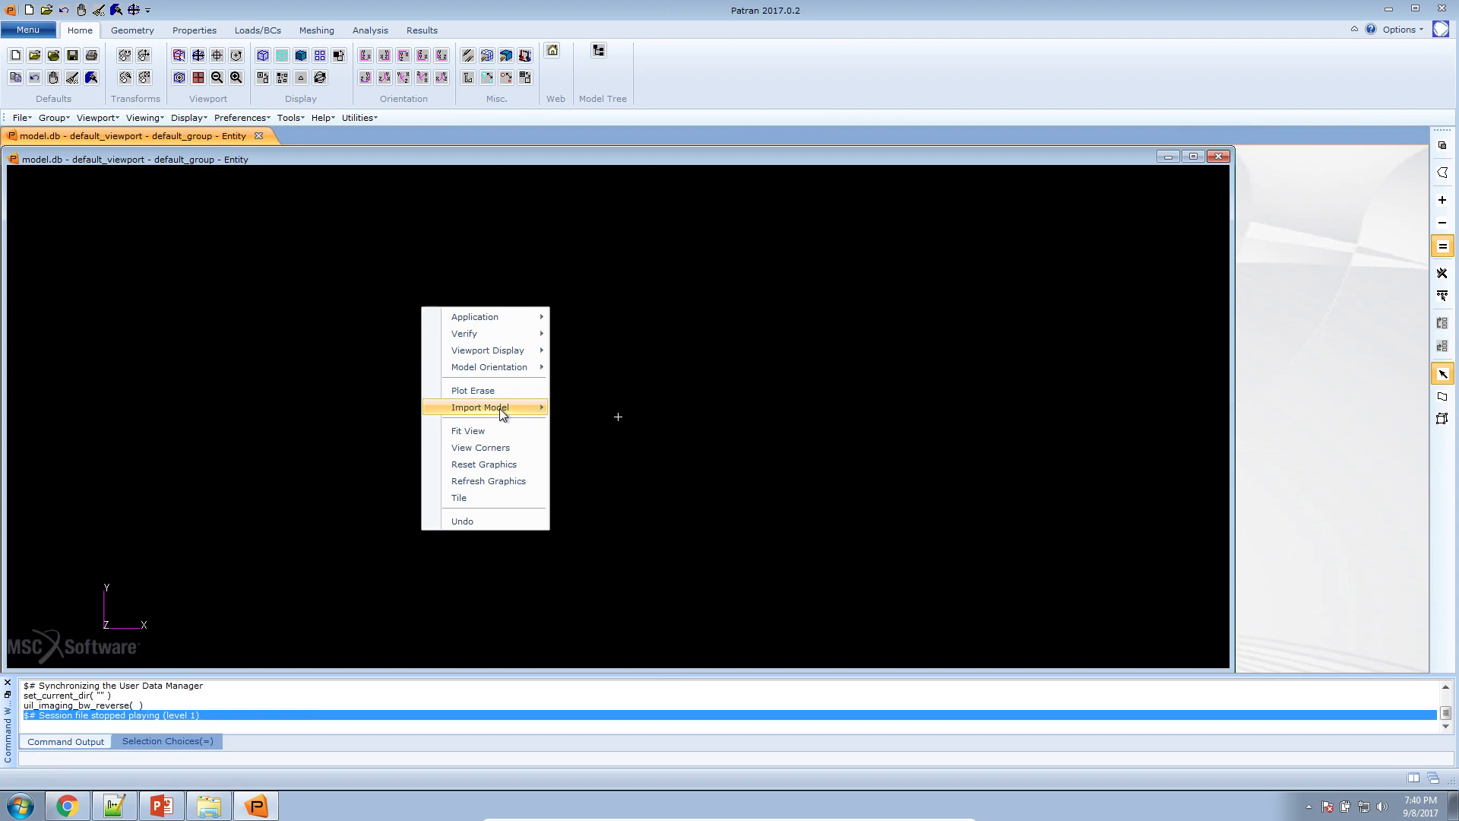
Step: Import model.bdf from the Downloads folder as MSC.Nastran input and display the mesh smooth shaded at an angle
mouse_move(500, 409)
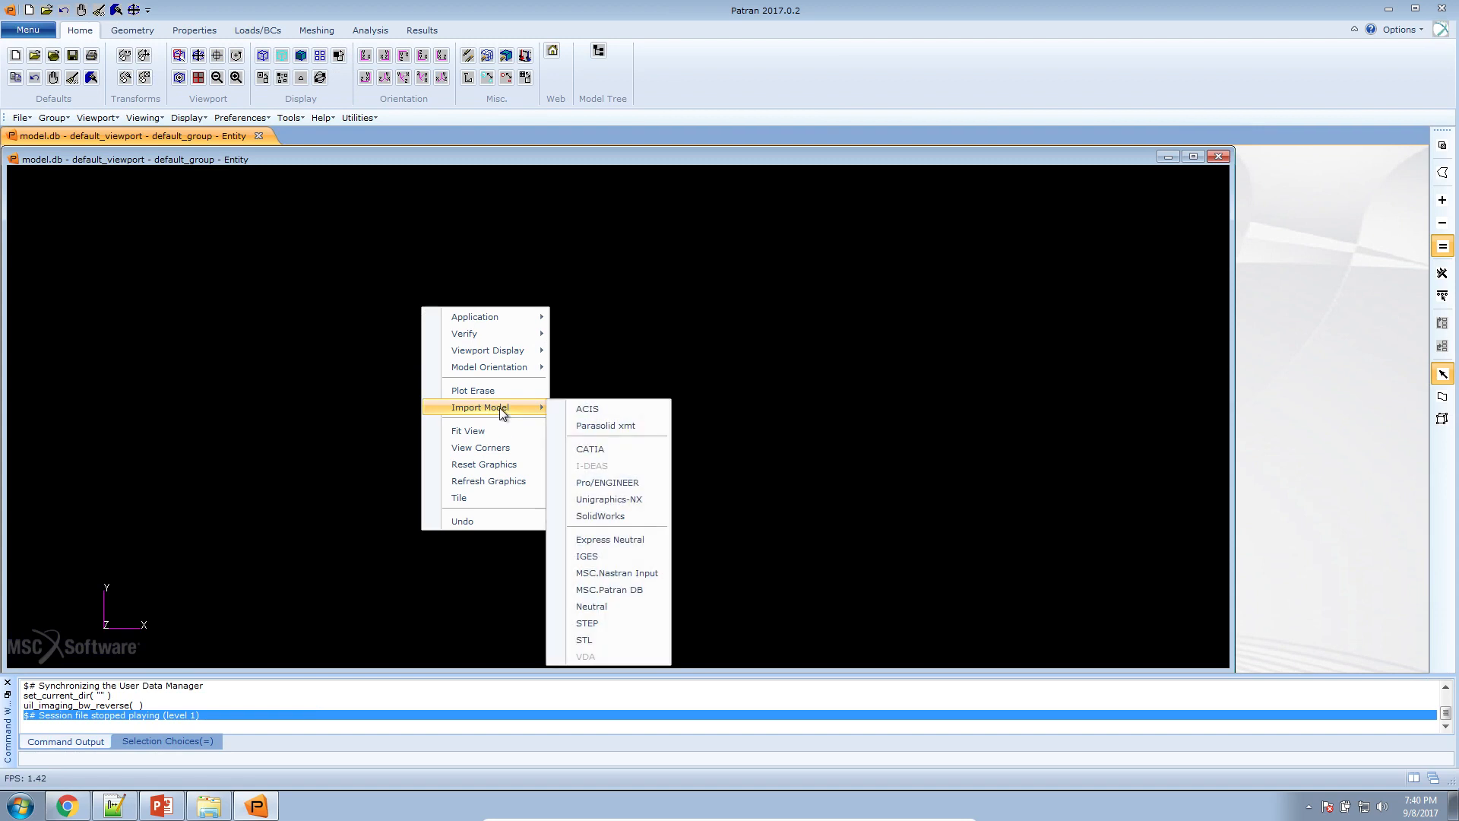
left_click(615, 572)
left_click(422, 143)
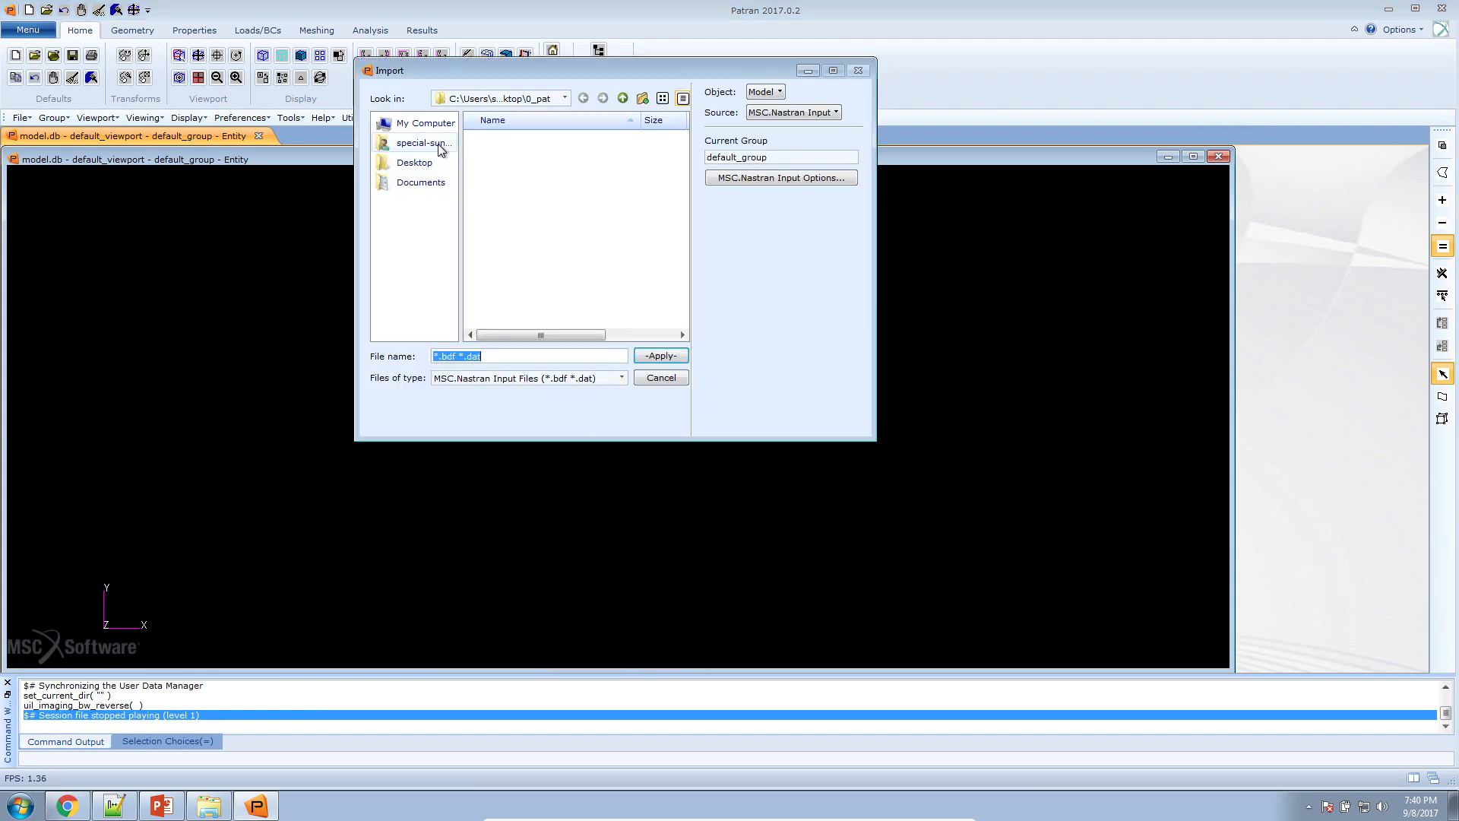
double_click(503, 177)
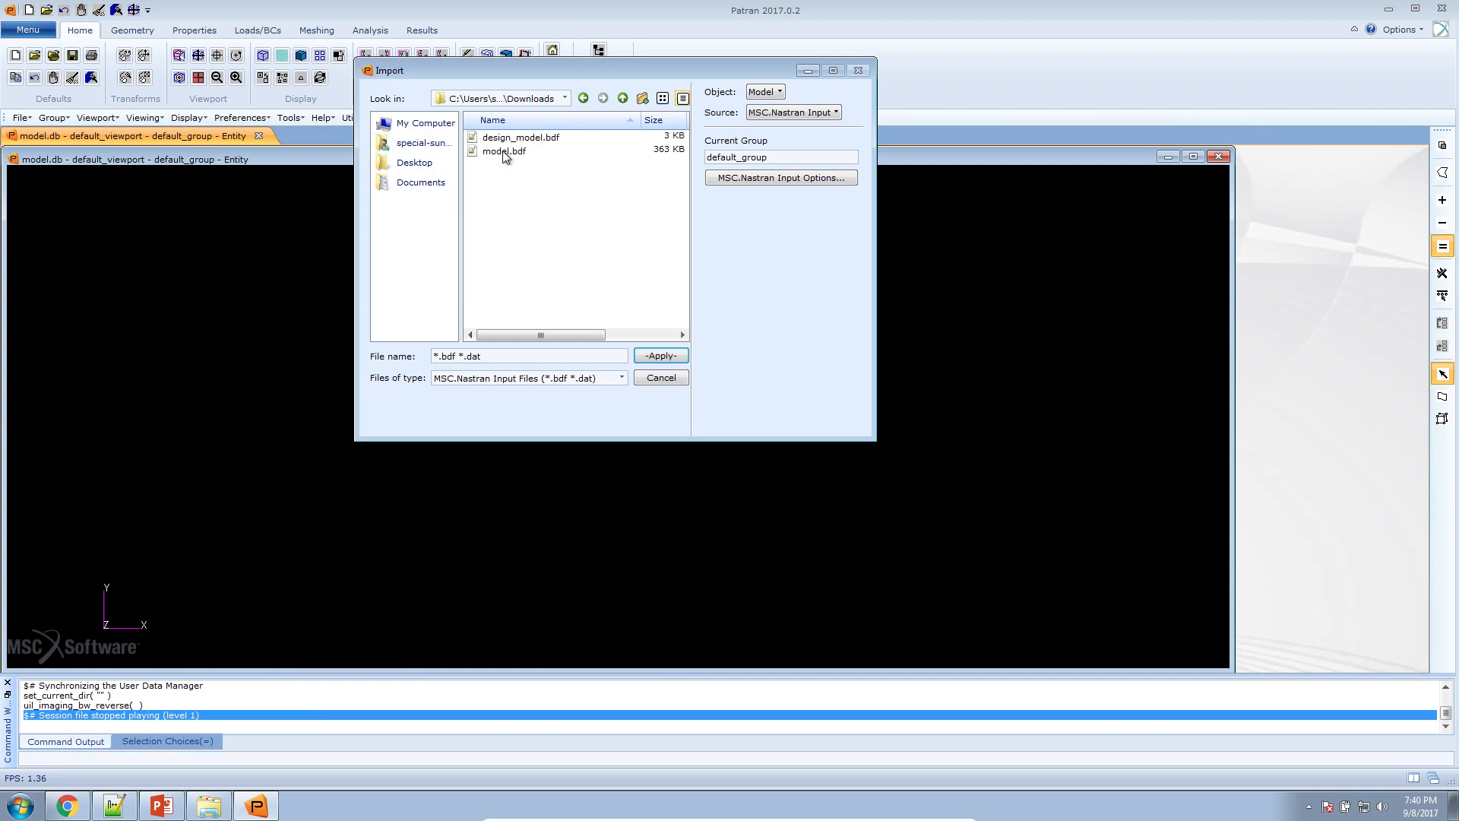
left_click(504, 151)
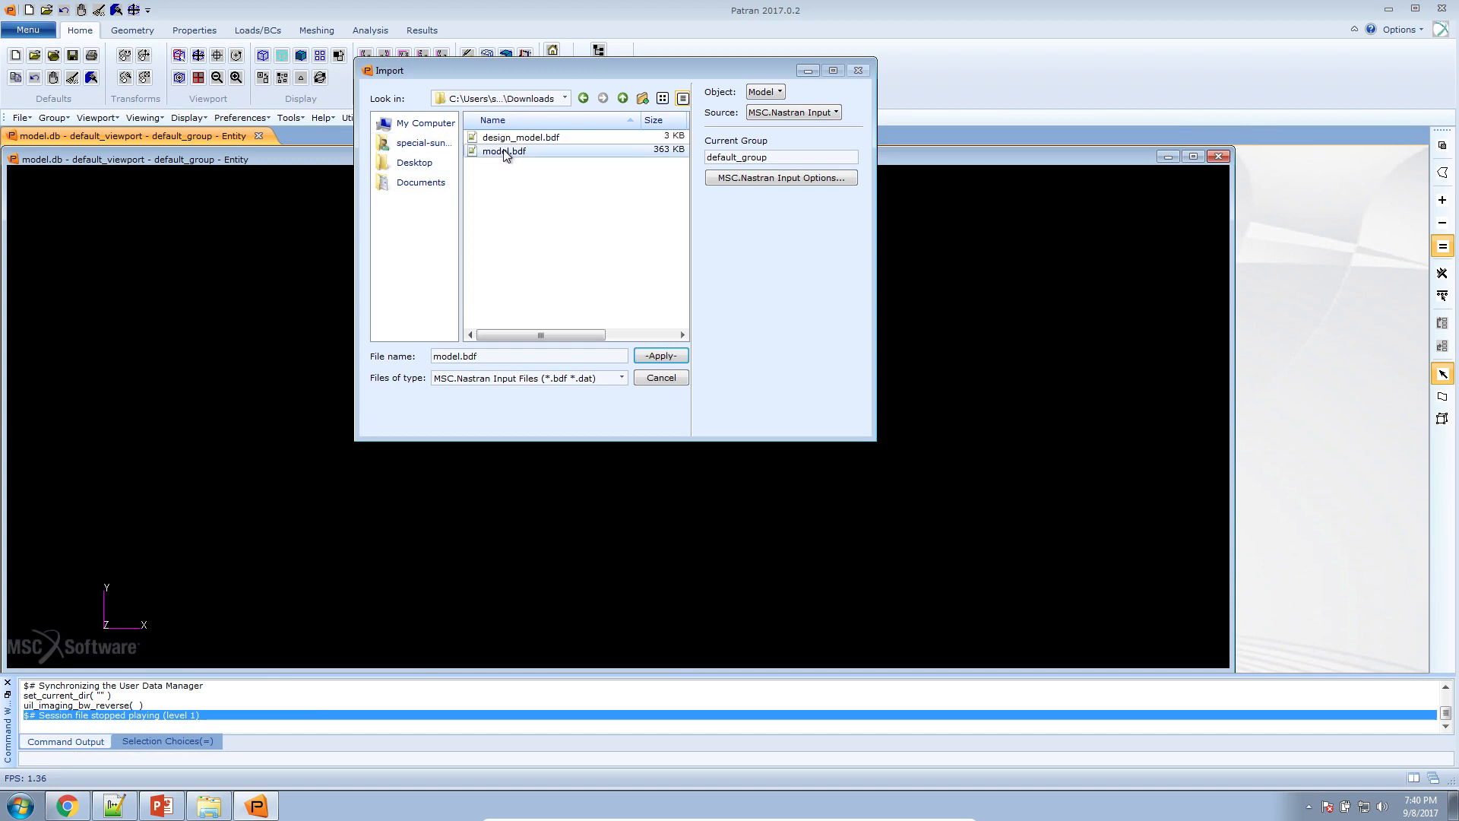
double_click(504, 151)
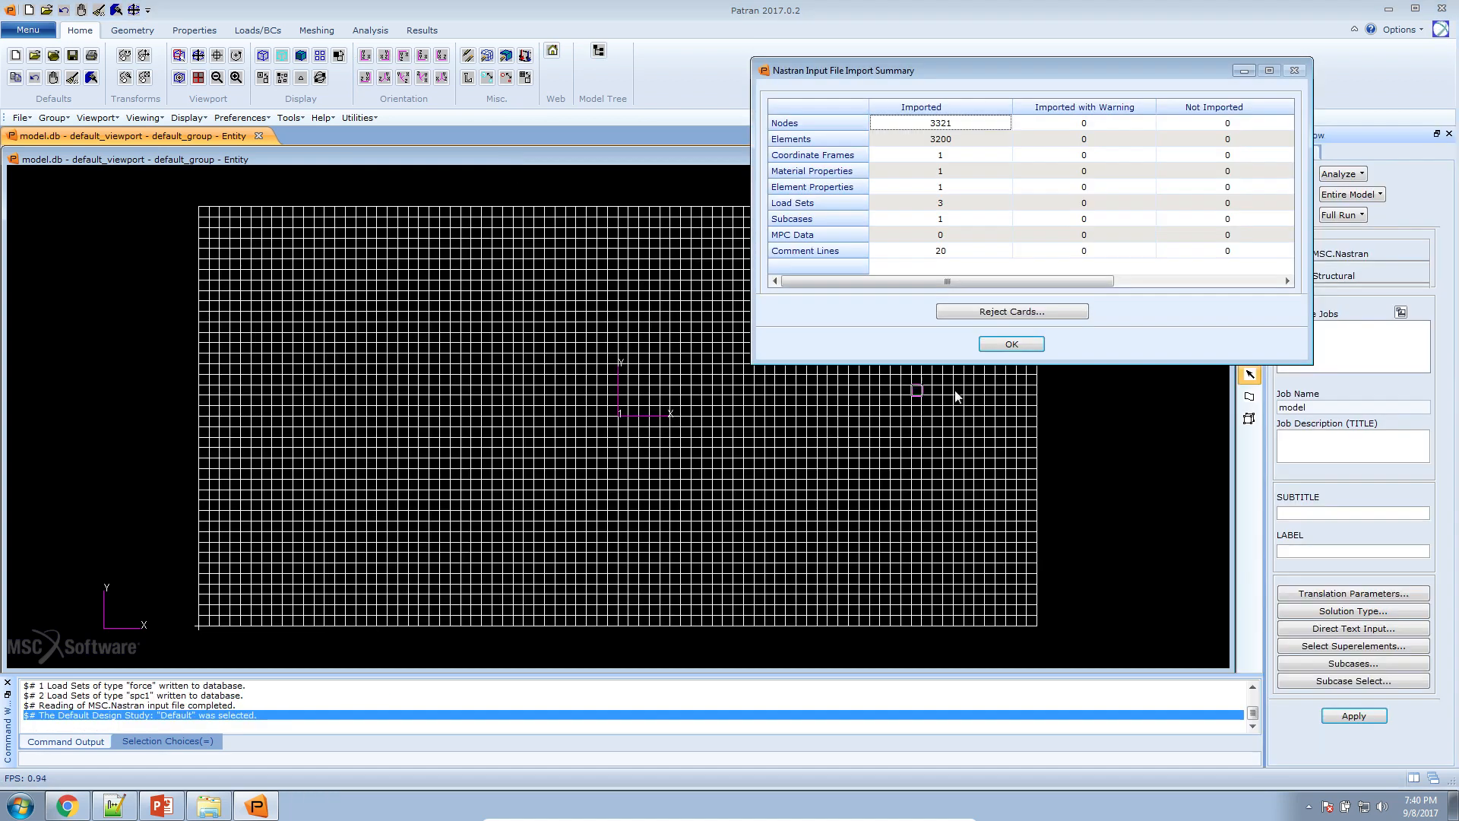
left_click(1027, 346)
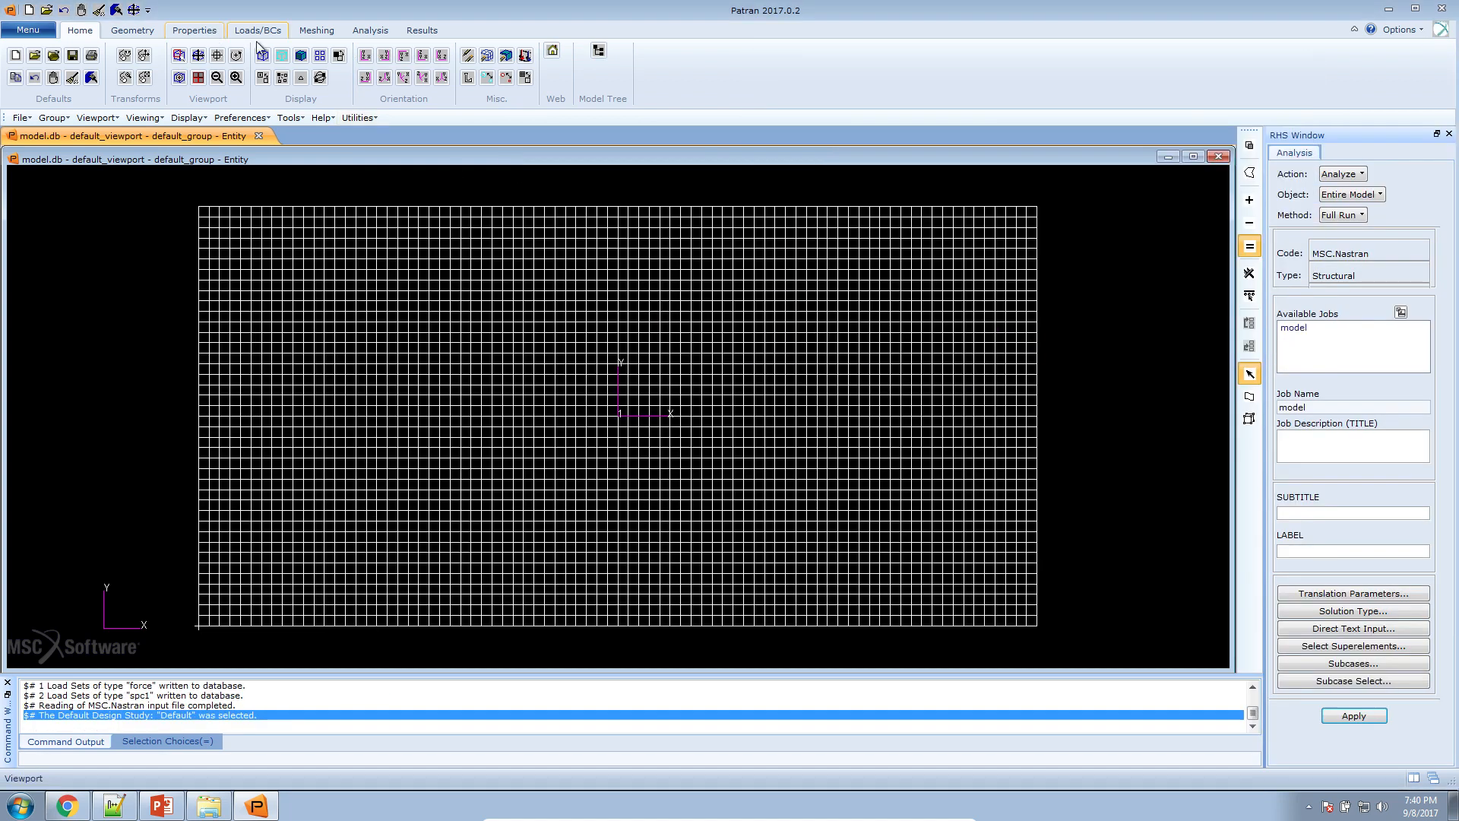
left_click(291, 58)
mouse_move(304, 218)
left_mouse_down()
mouse_move(321, 371)
mouse_move(295, 376)
mouse_move(325, 365)
left_mouse_up()
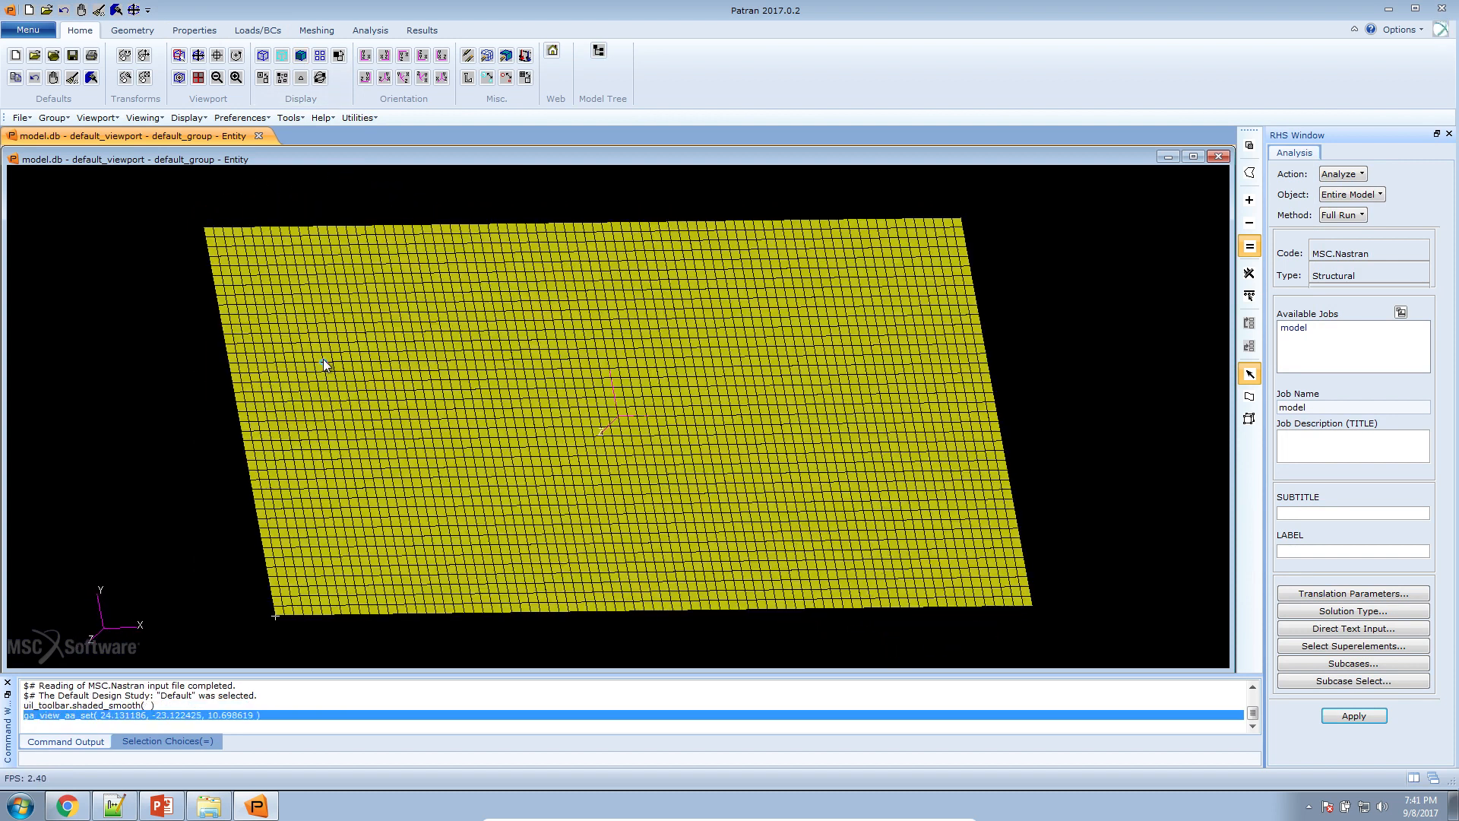
Step: Open the design study post-processing and read the DES results from model.des in the Downloads folder
left_click(291, 117)
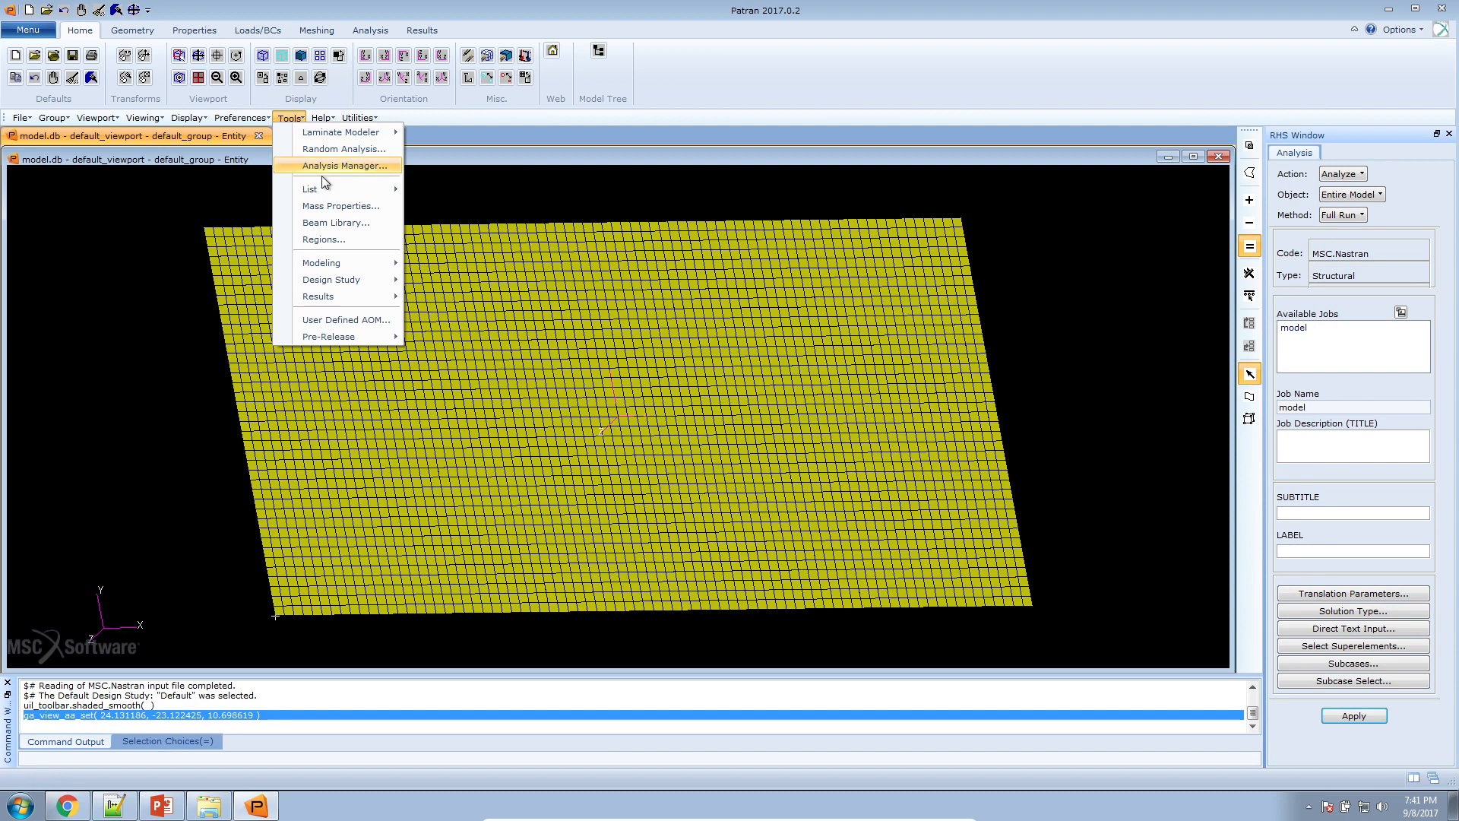
mouse_move(376, 286)
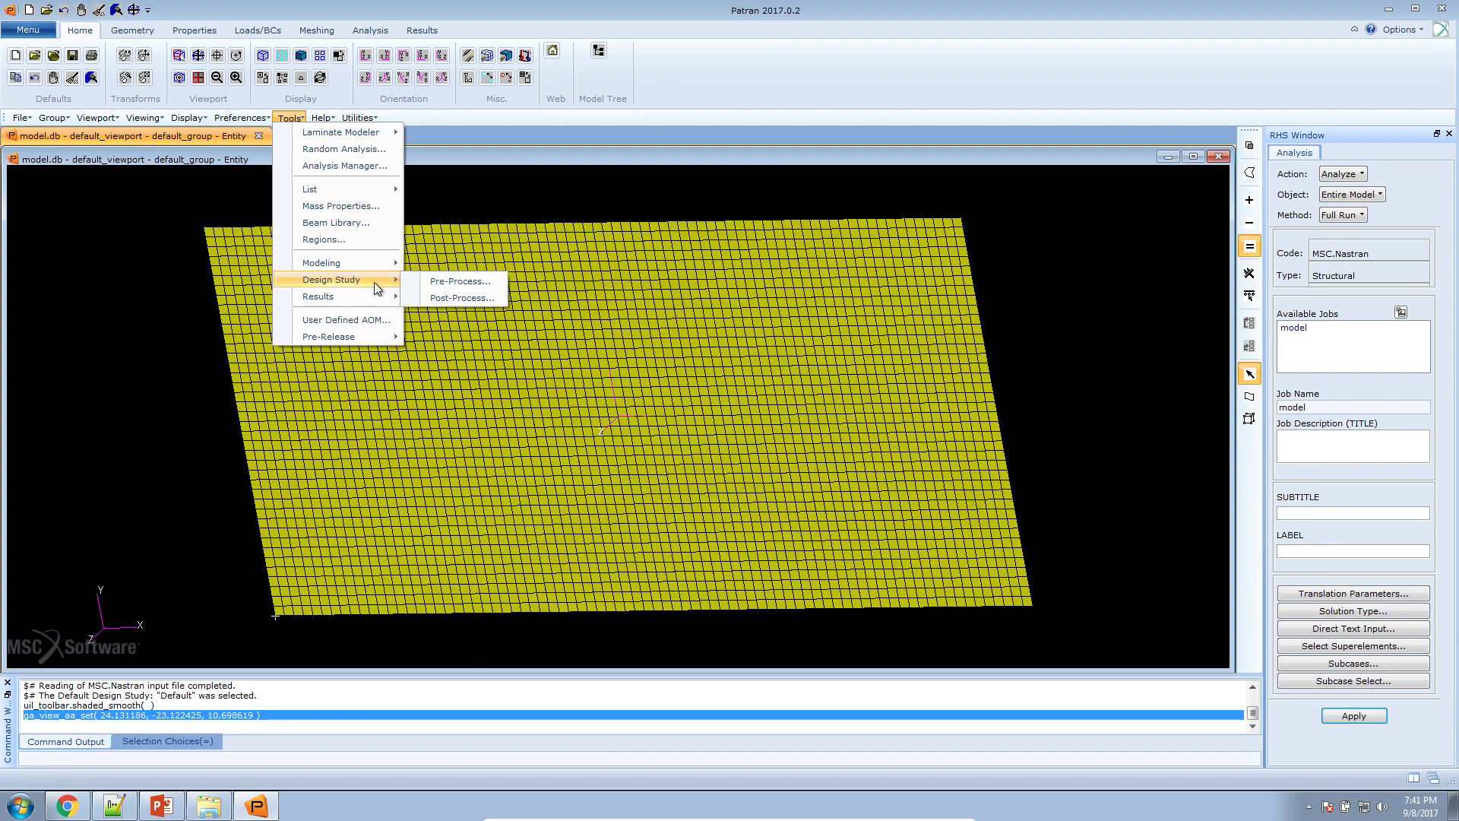
left_click(437, 298)
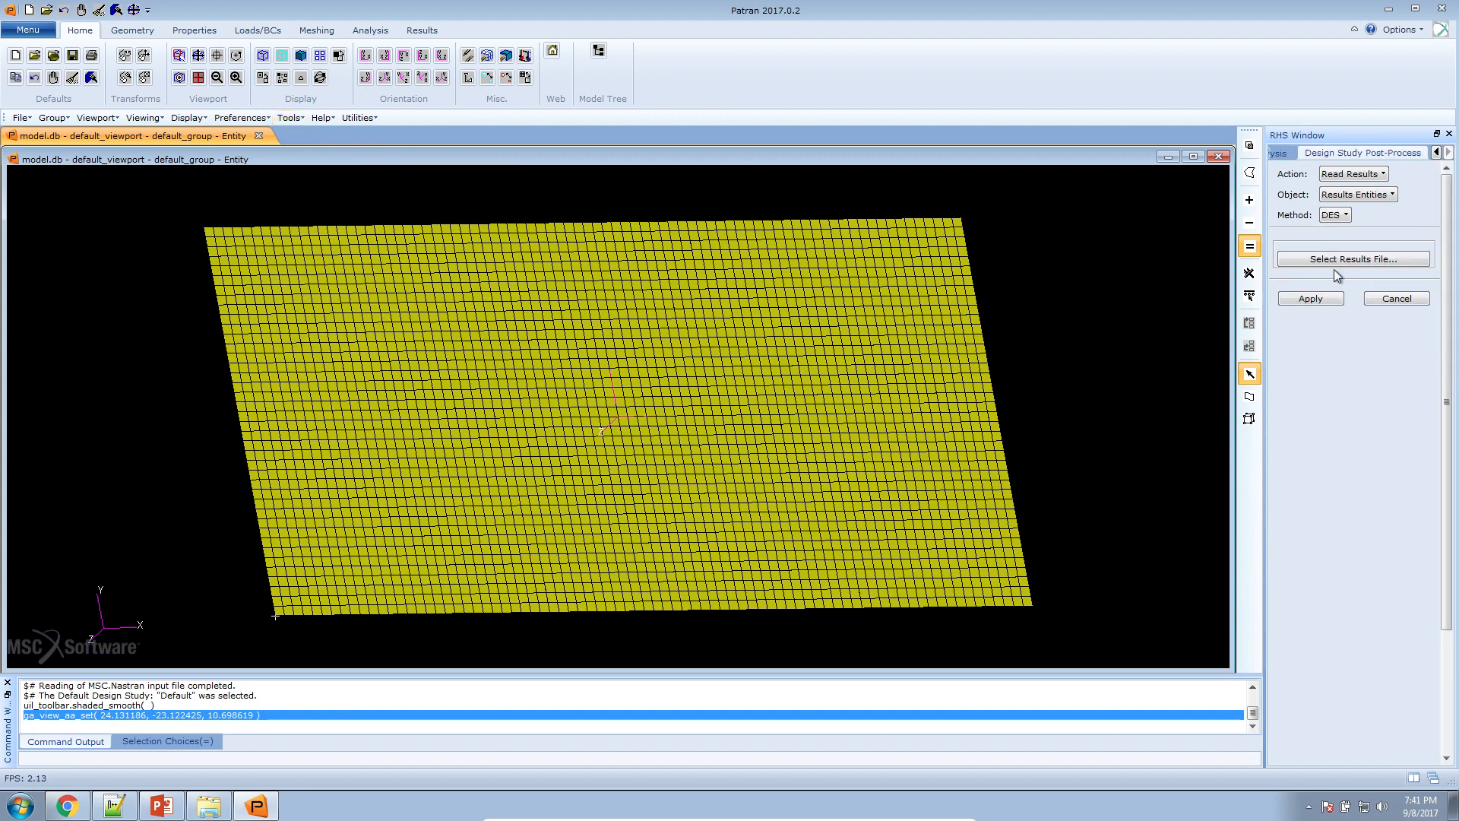
left_click(1356, 258)
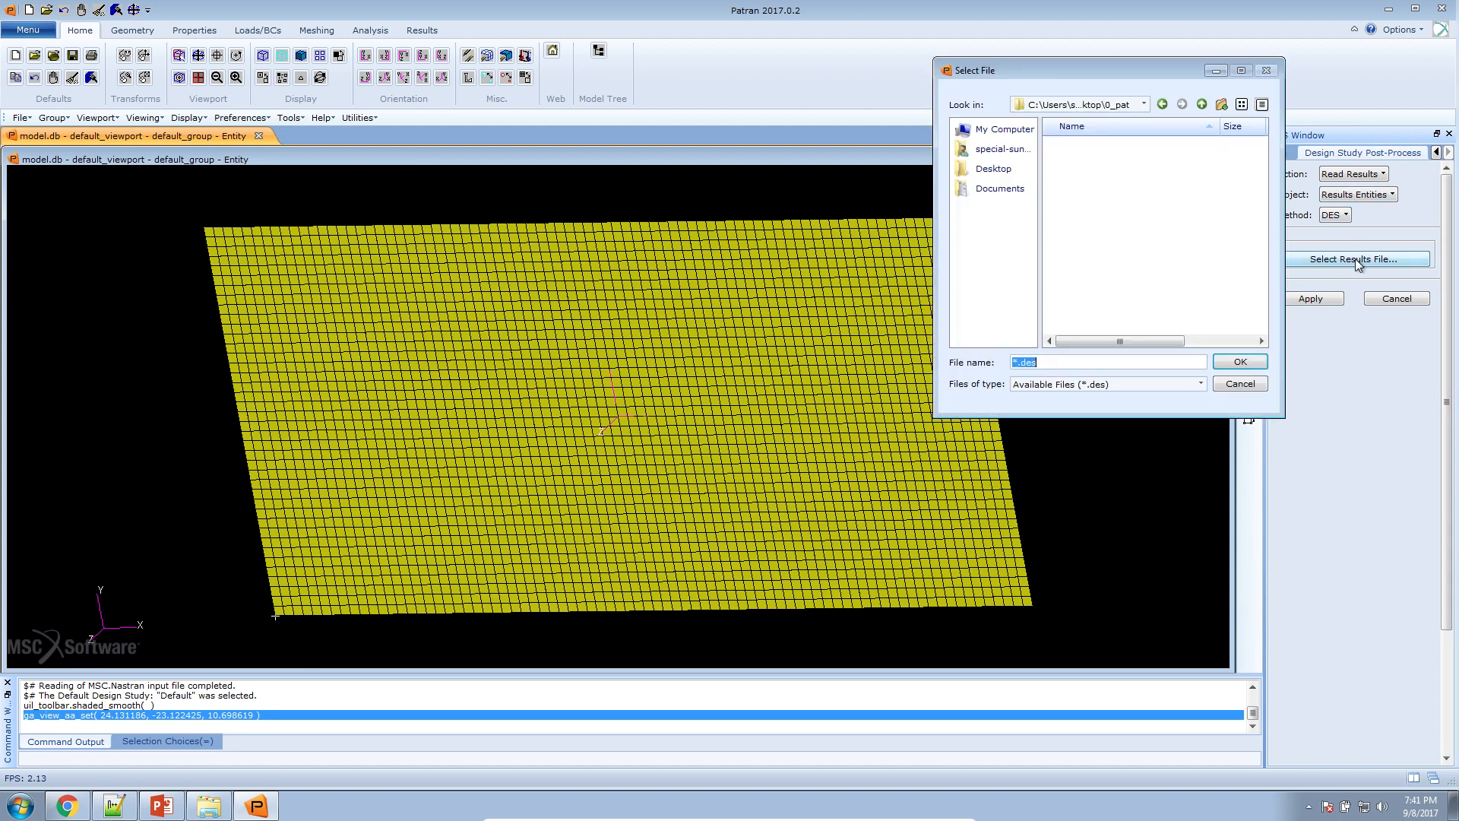
left_click(1003, 149)
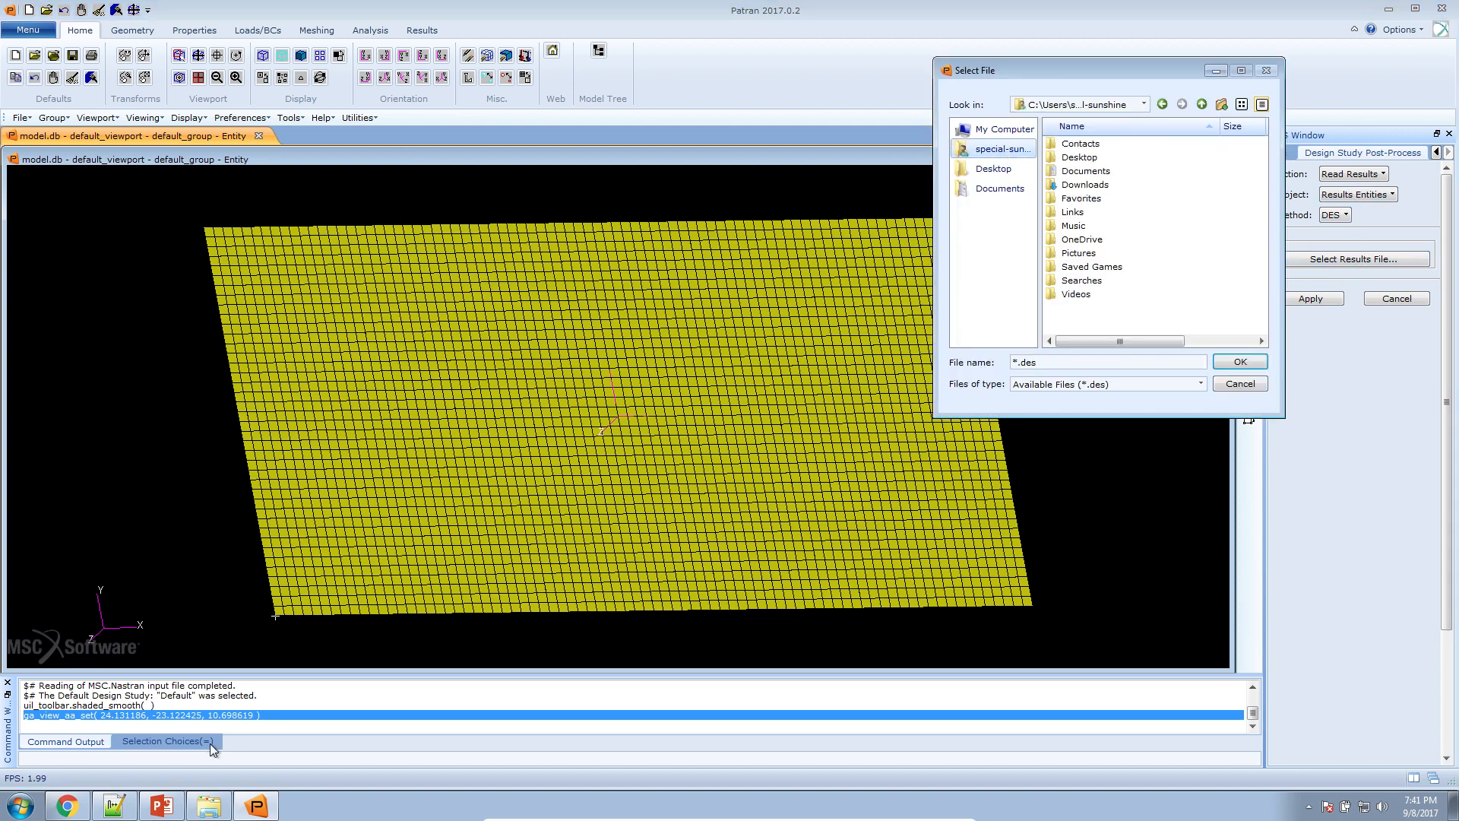
left_click(209, 806)
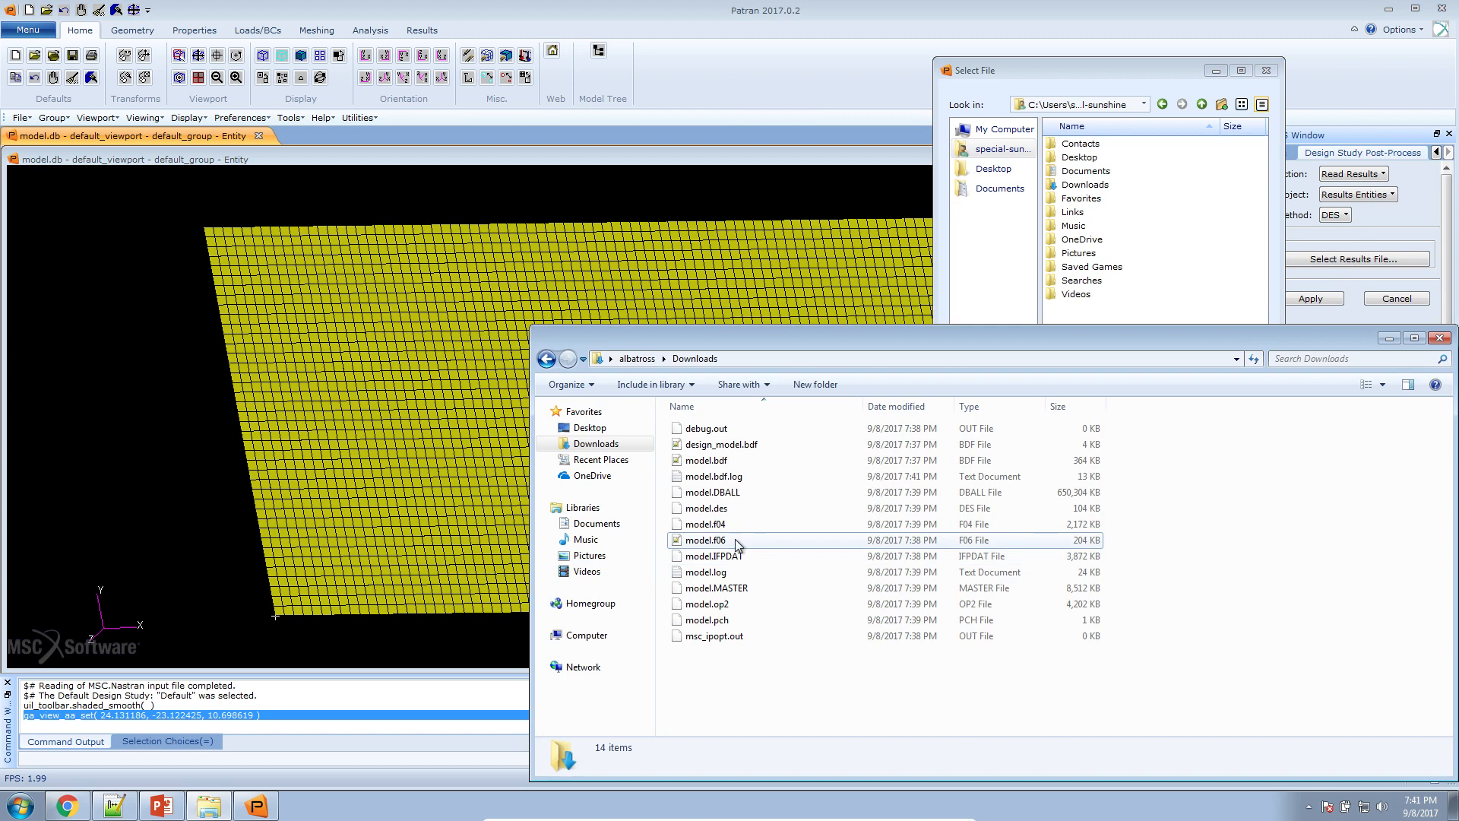
left_click(720, 513)
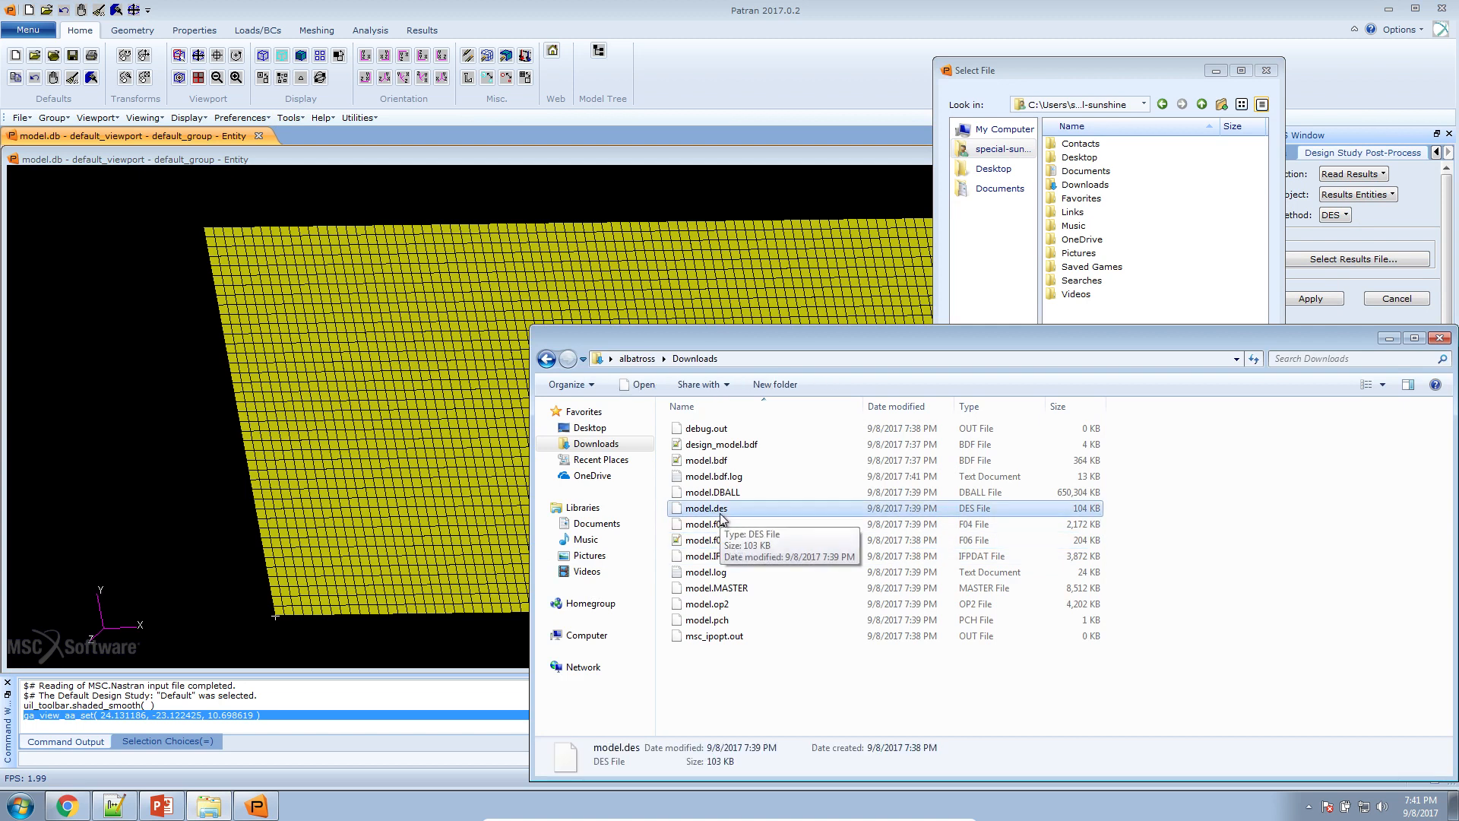
left_click(1093, 186)
double_click(1093, 186)
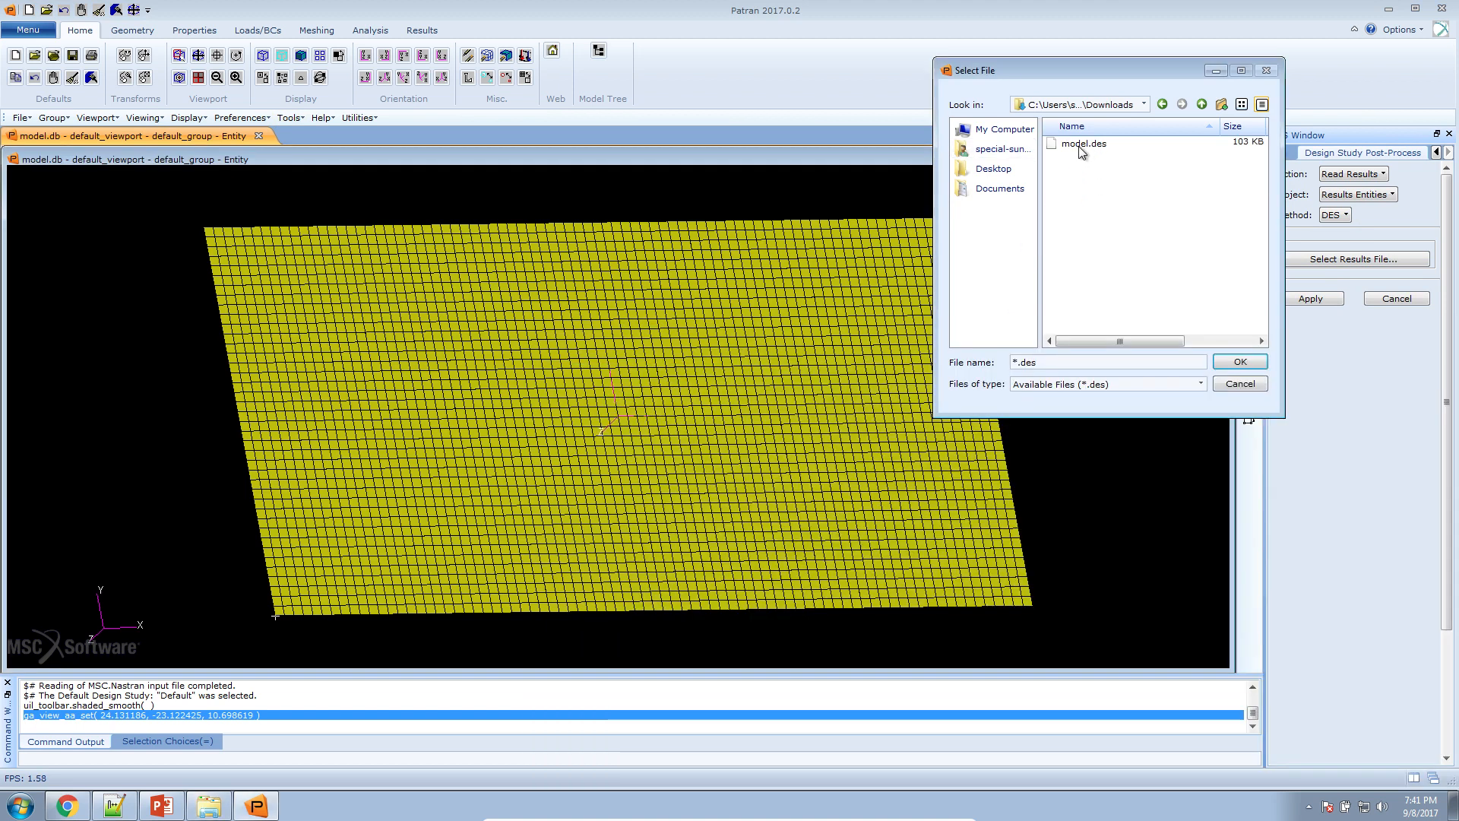
double_click(1082, 146)
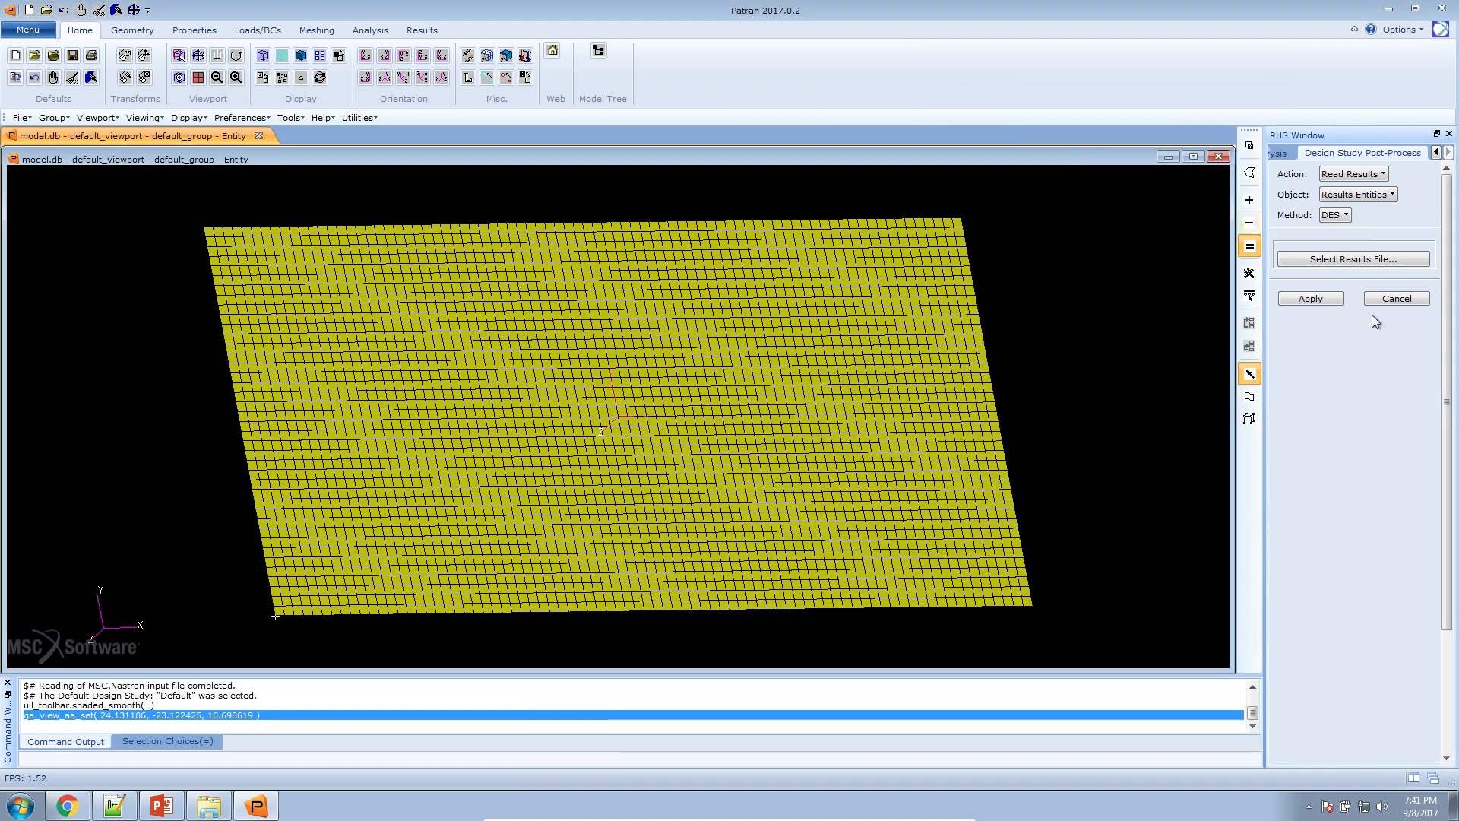
left_click(1330, 298)
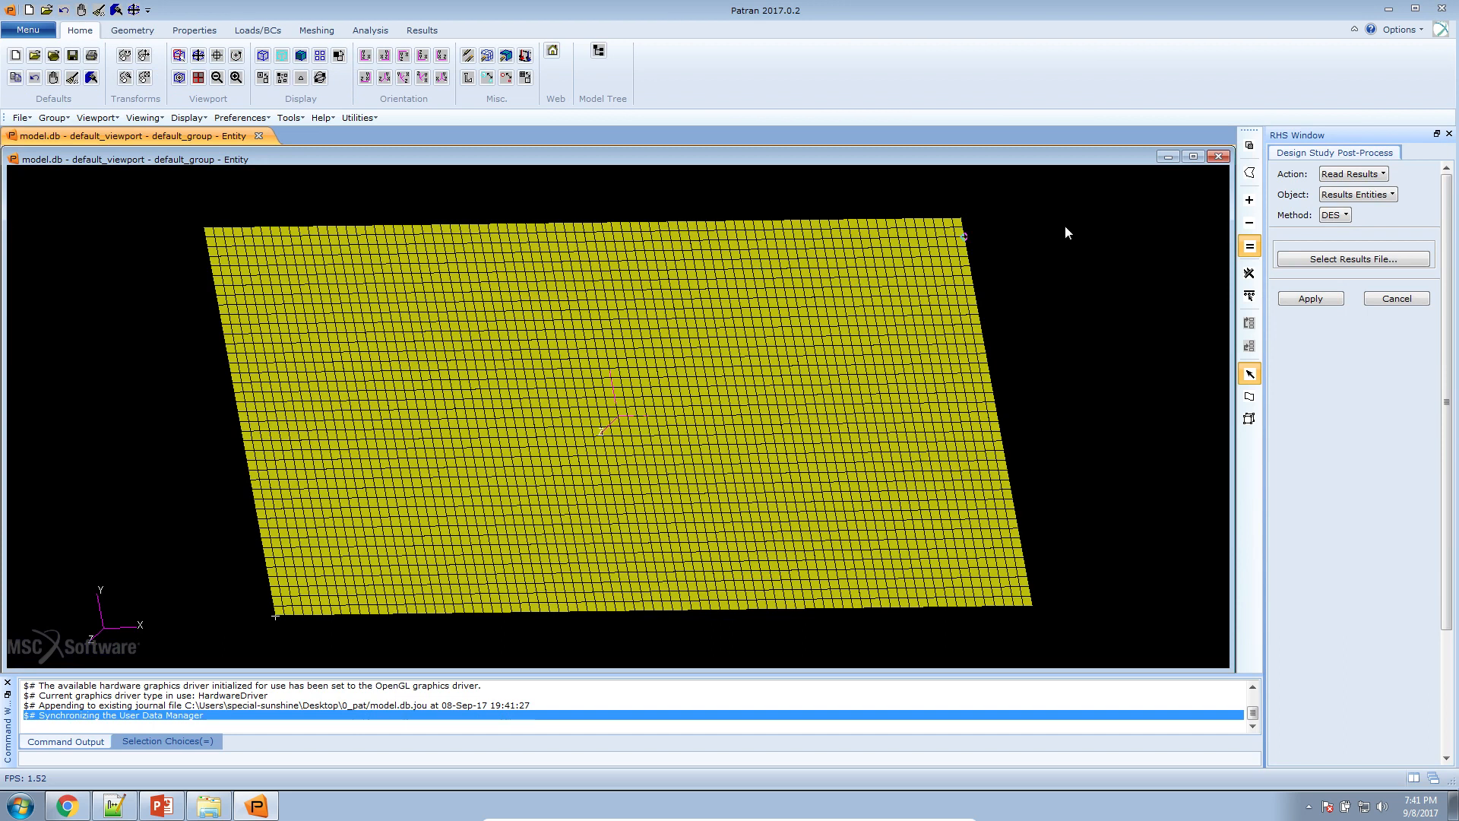
Step: Display the design cycle 26 results for the entire model with a threshold of 0.4, seen from the front
left_click(1366, 174)
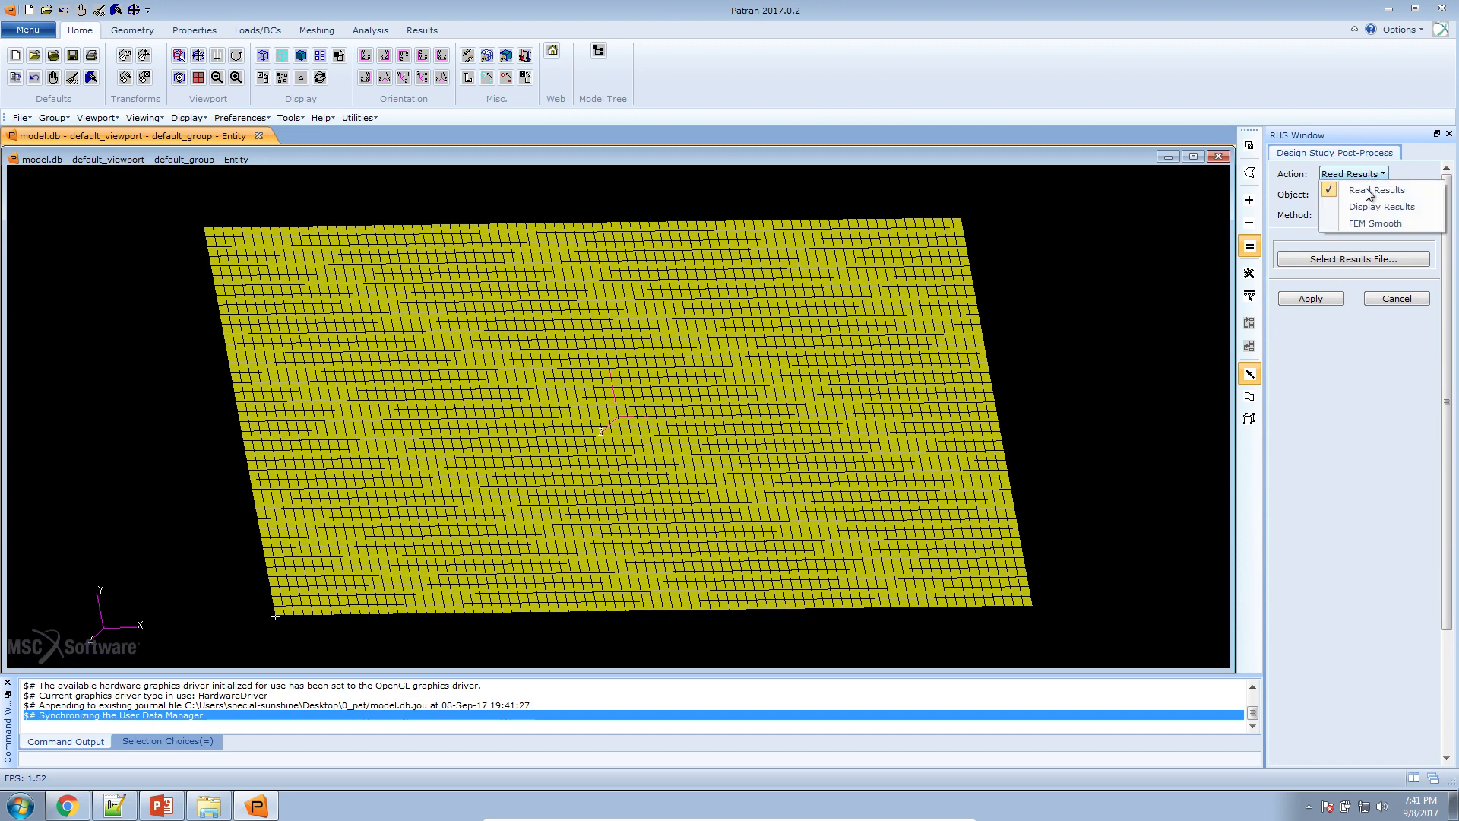
left_click(1370, 204)
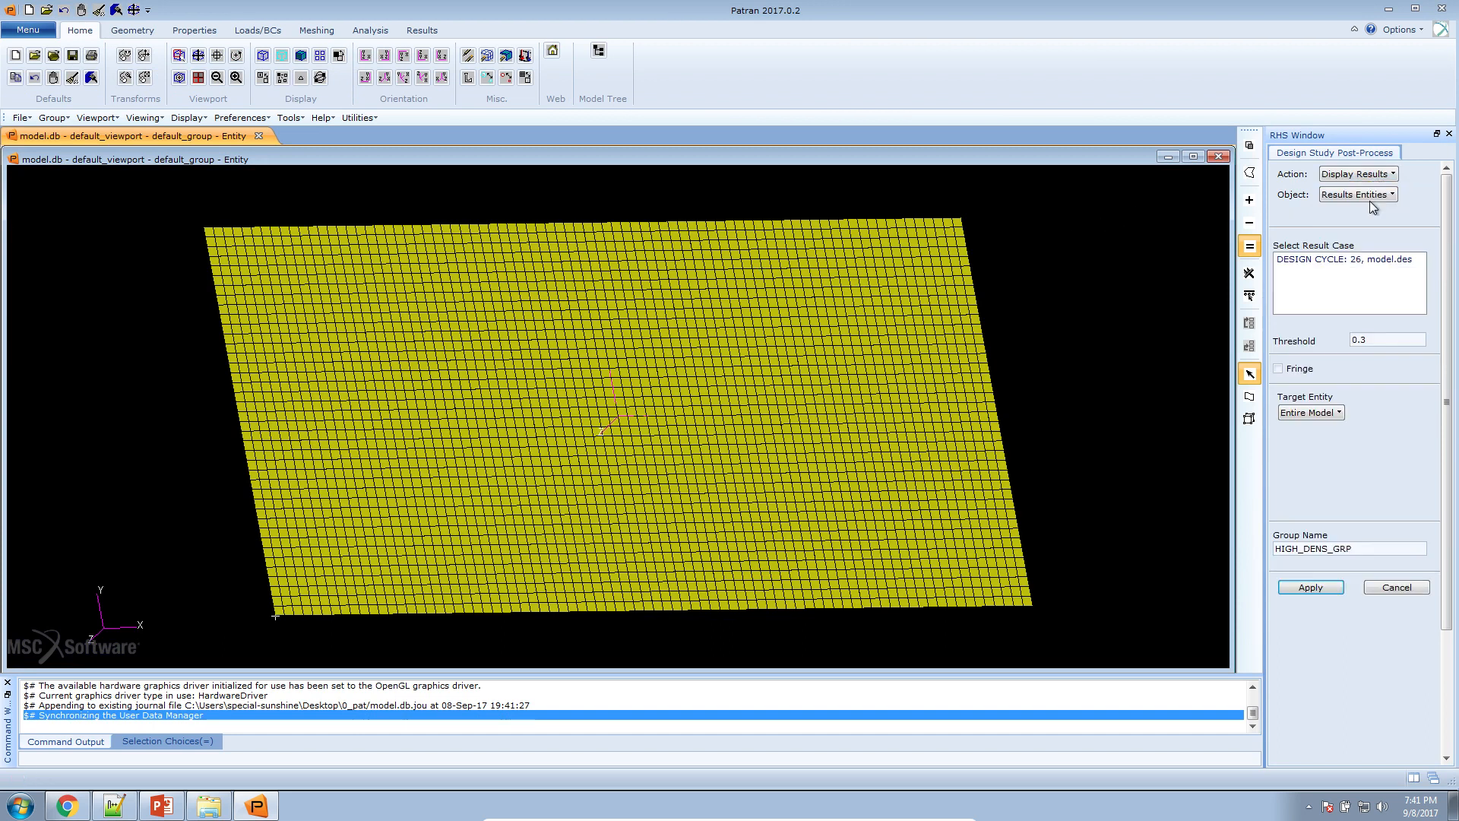
left_click(1336, 262)
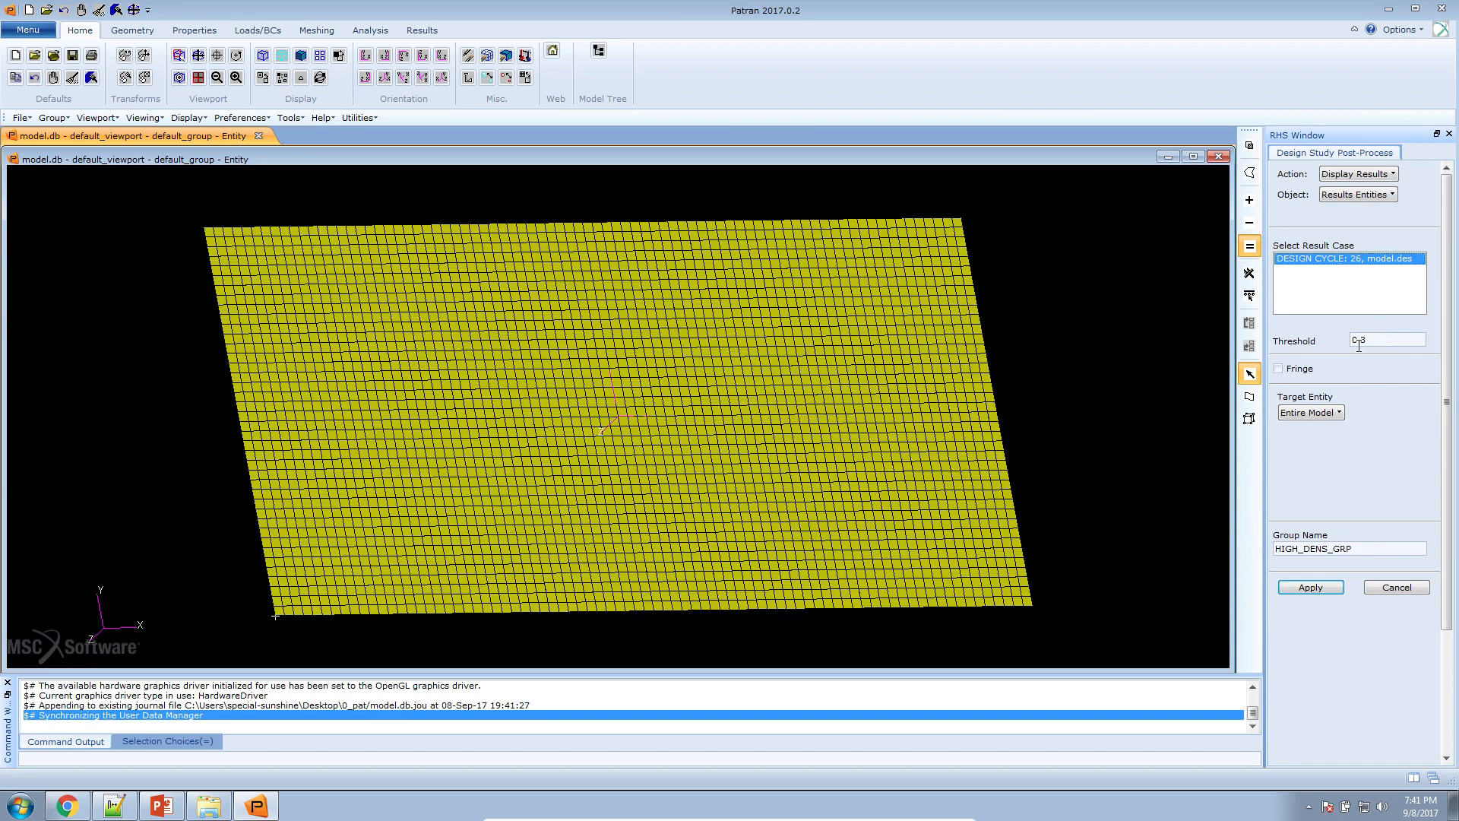
left_click_drag(1363, 342, 1373, 341)
type("4")
left_click(1310, 588)
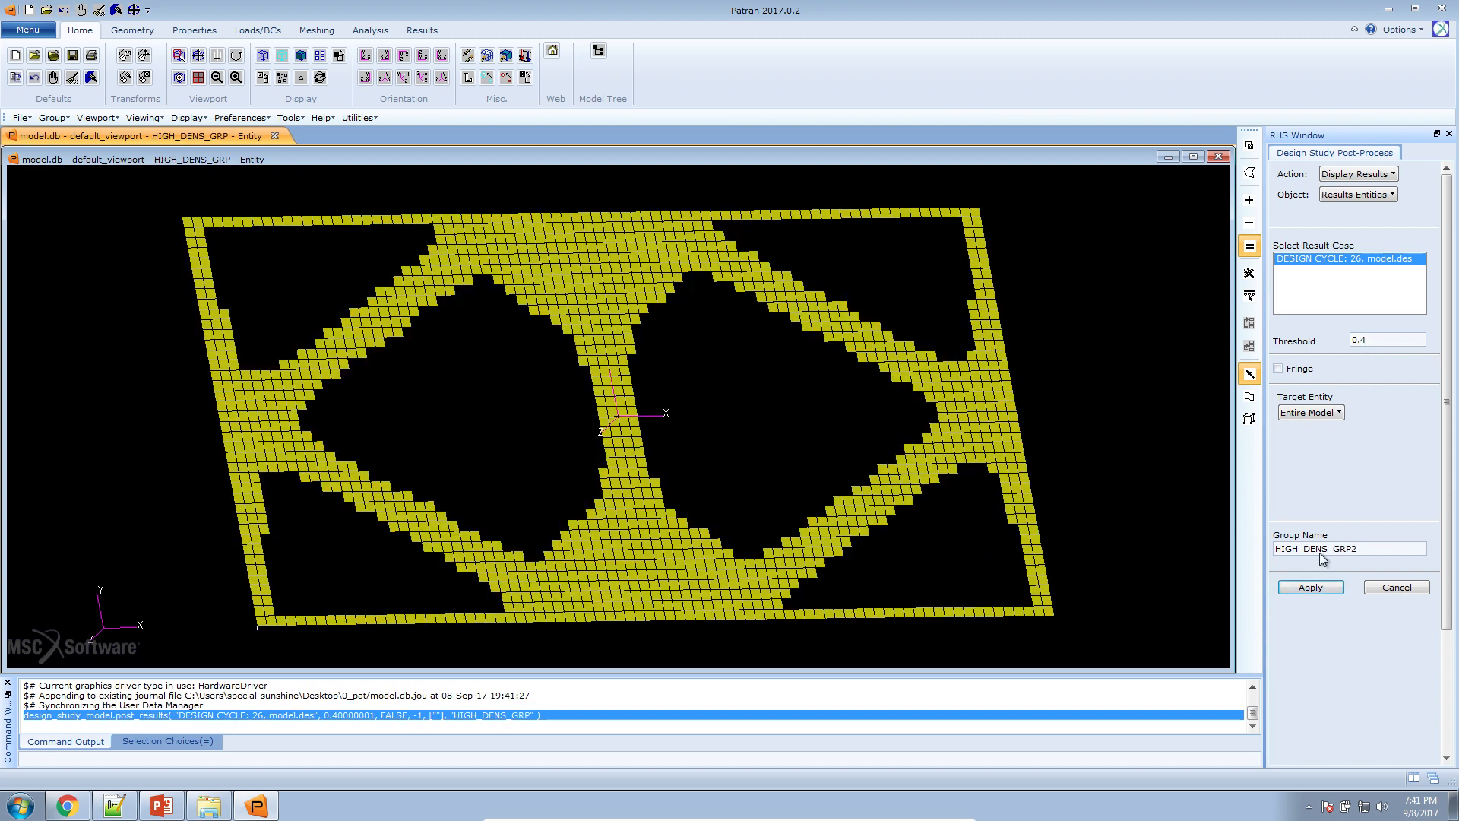
left_click(366, 56)
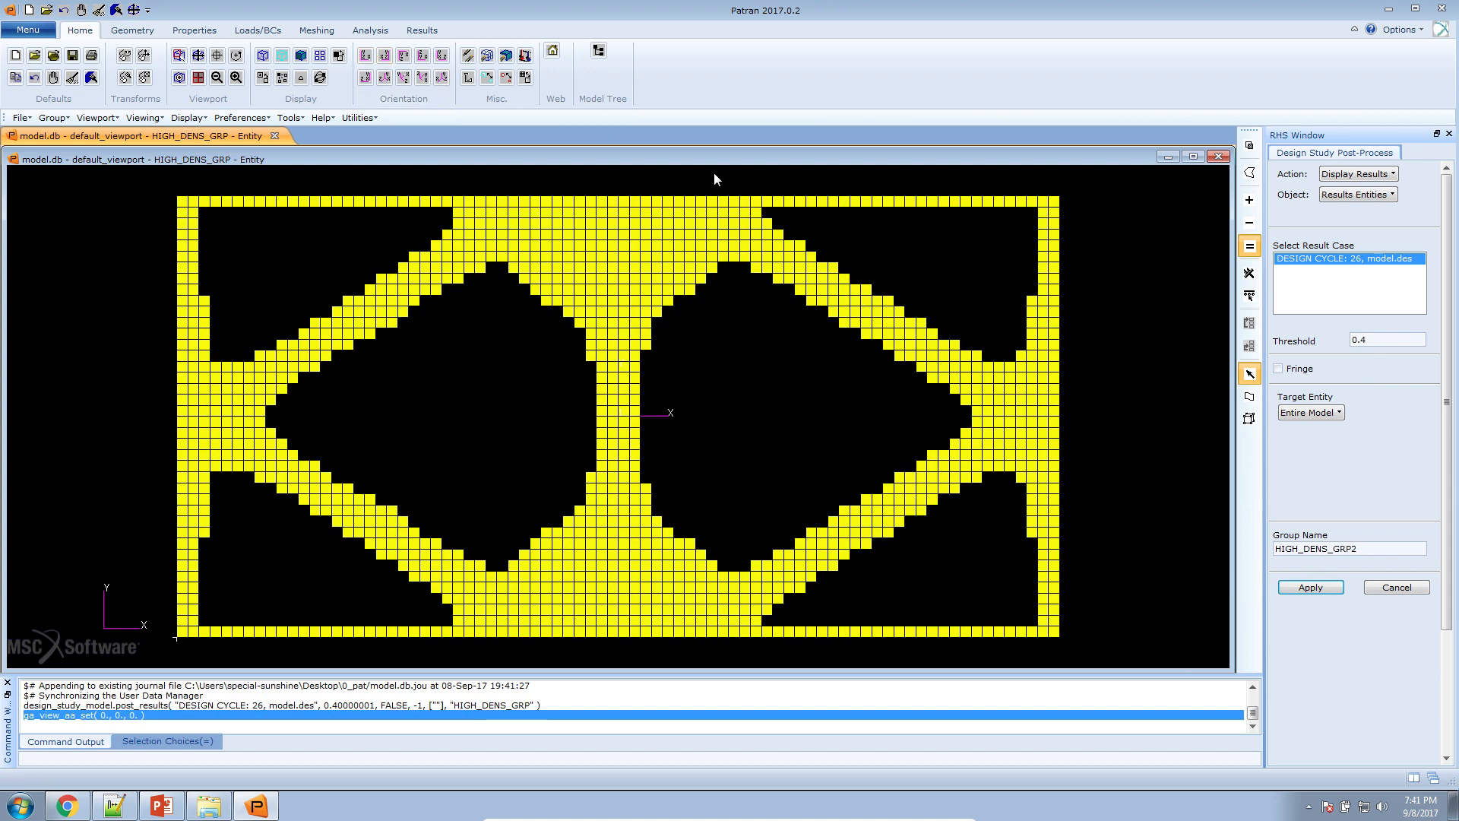
Step: Show the model tree, expand its groups, post only default_group and maximize the viewport
left_click(599, 51)
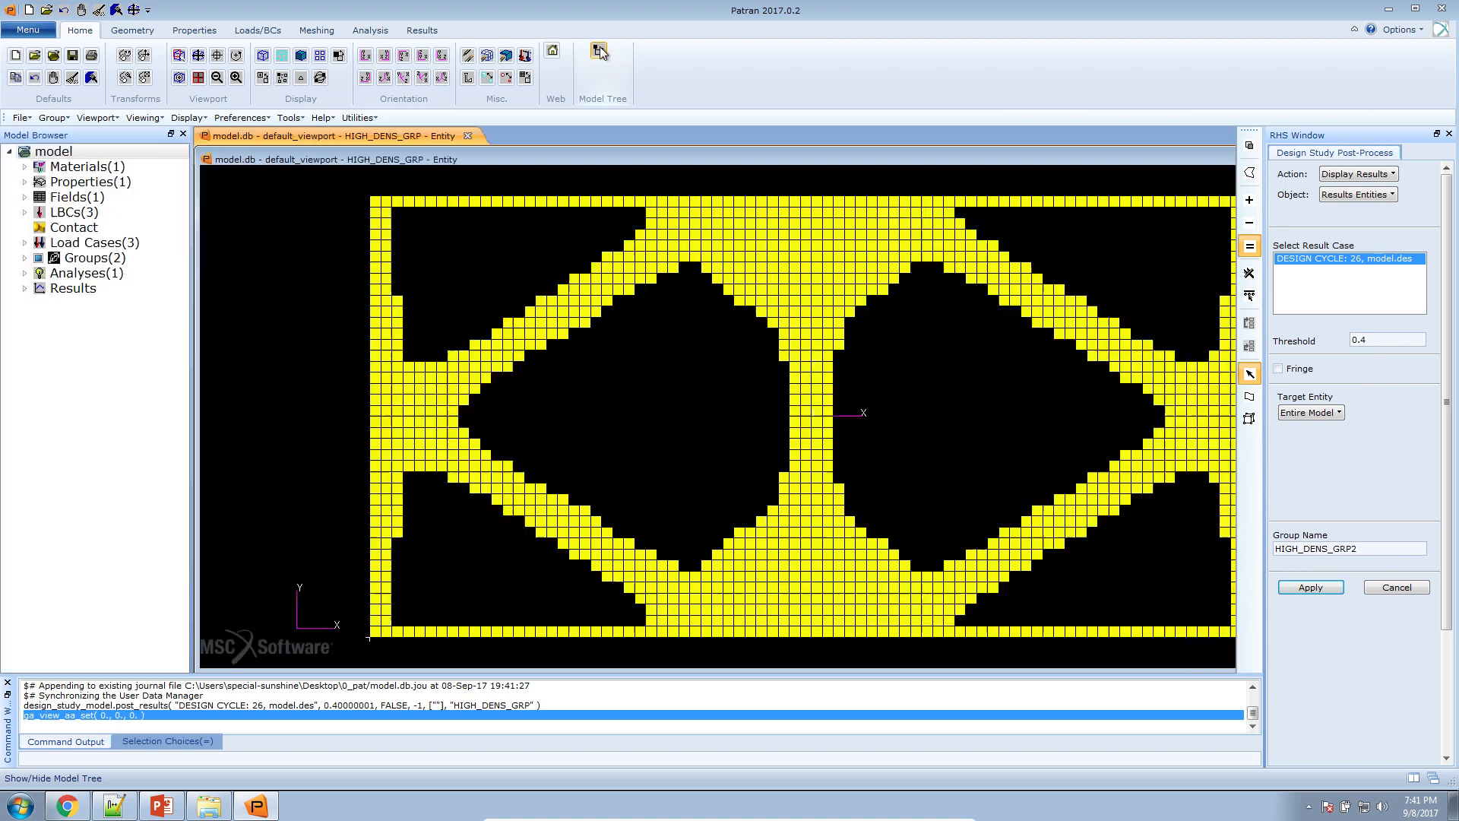
left_click(25, 257)
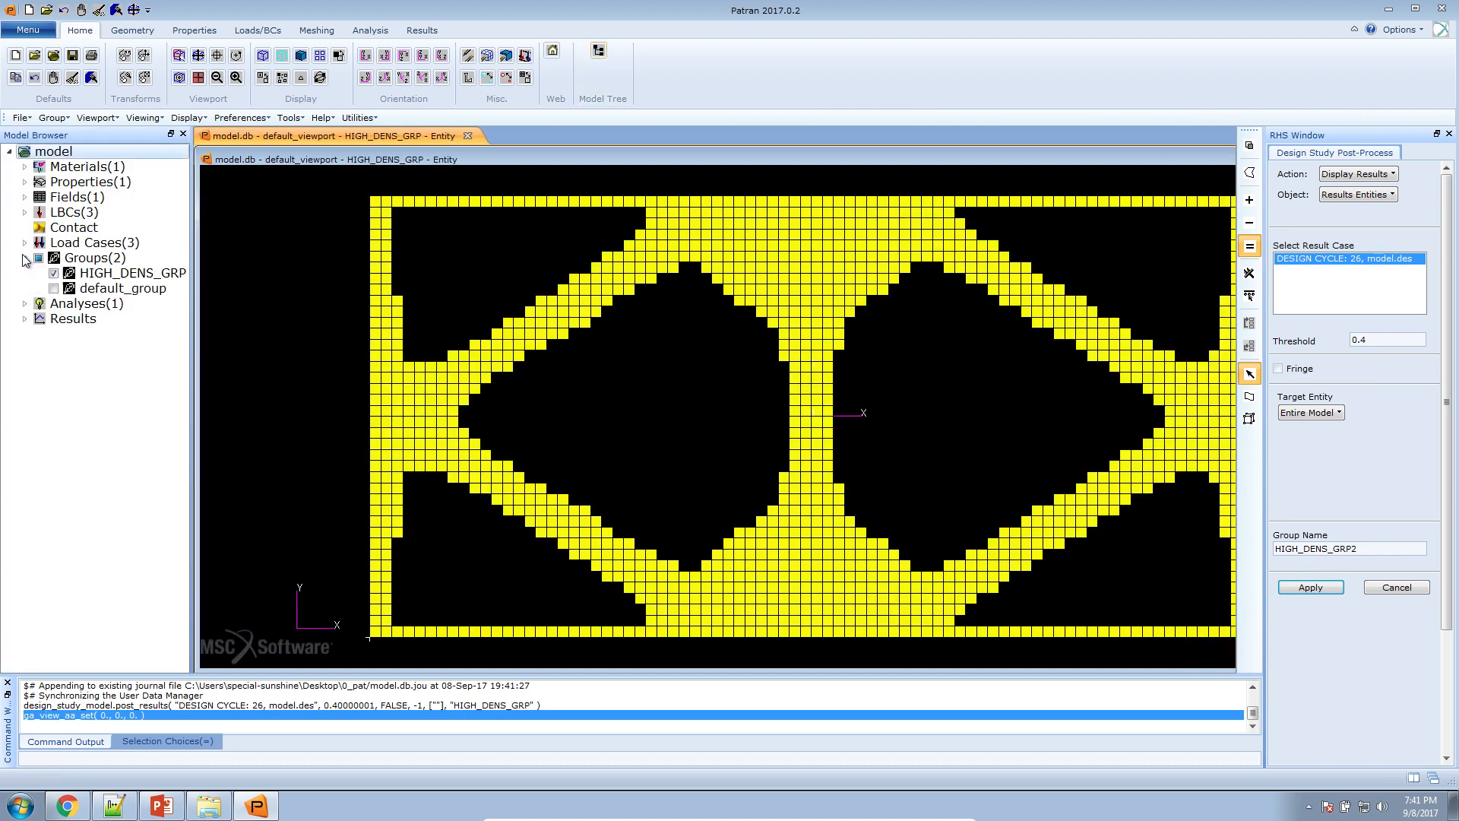
left_click(54, 288)
left_click(53, 289)
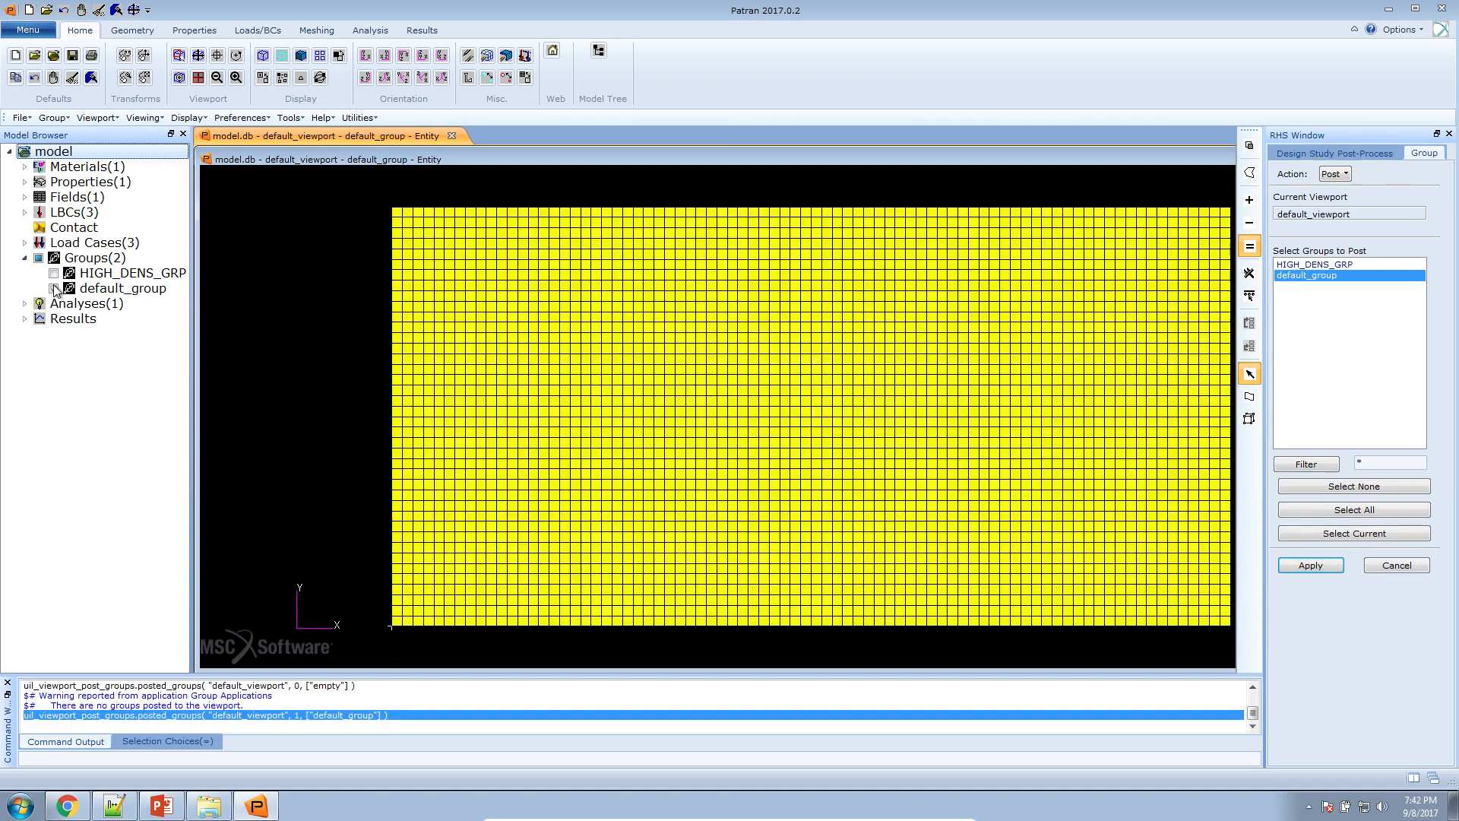
double_click(270, 159)
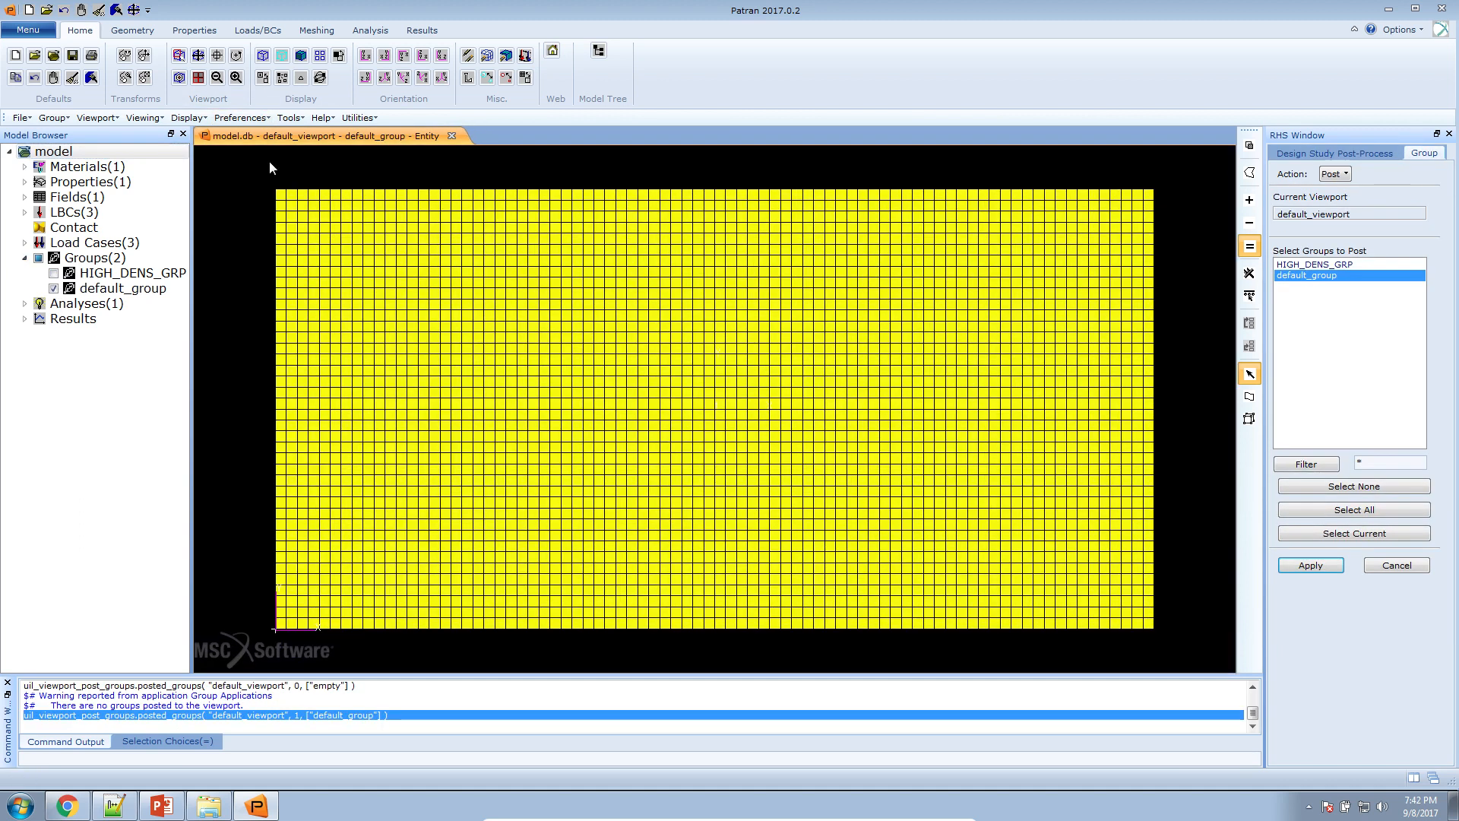
Step: Overlay HIGH_DENS_GRP on default_group for comparison, then leave only HIGH_DENS_GRP posted
left_click(66, 289)
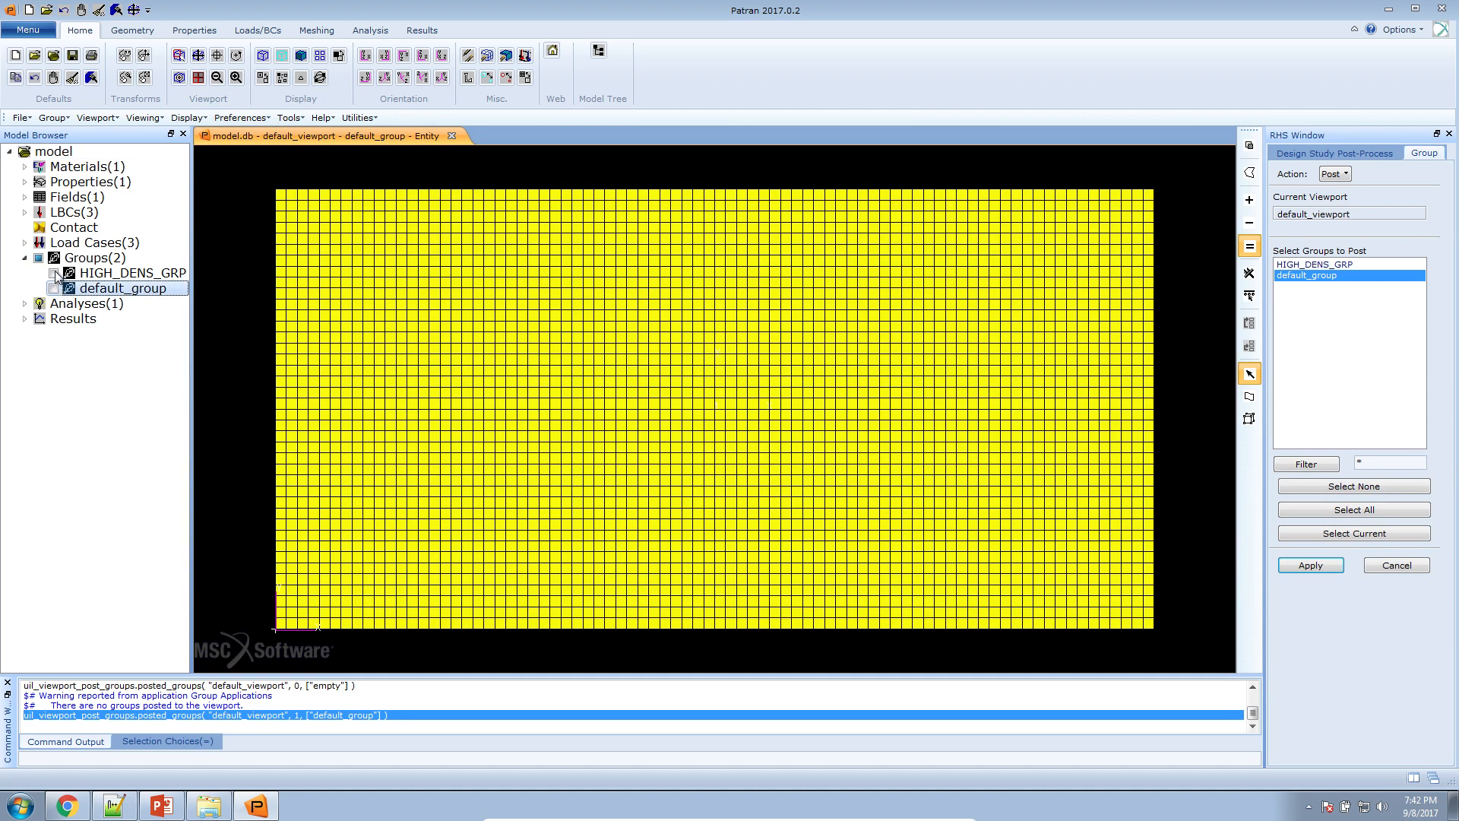
left_click(55, 273)
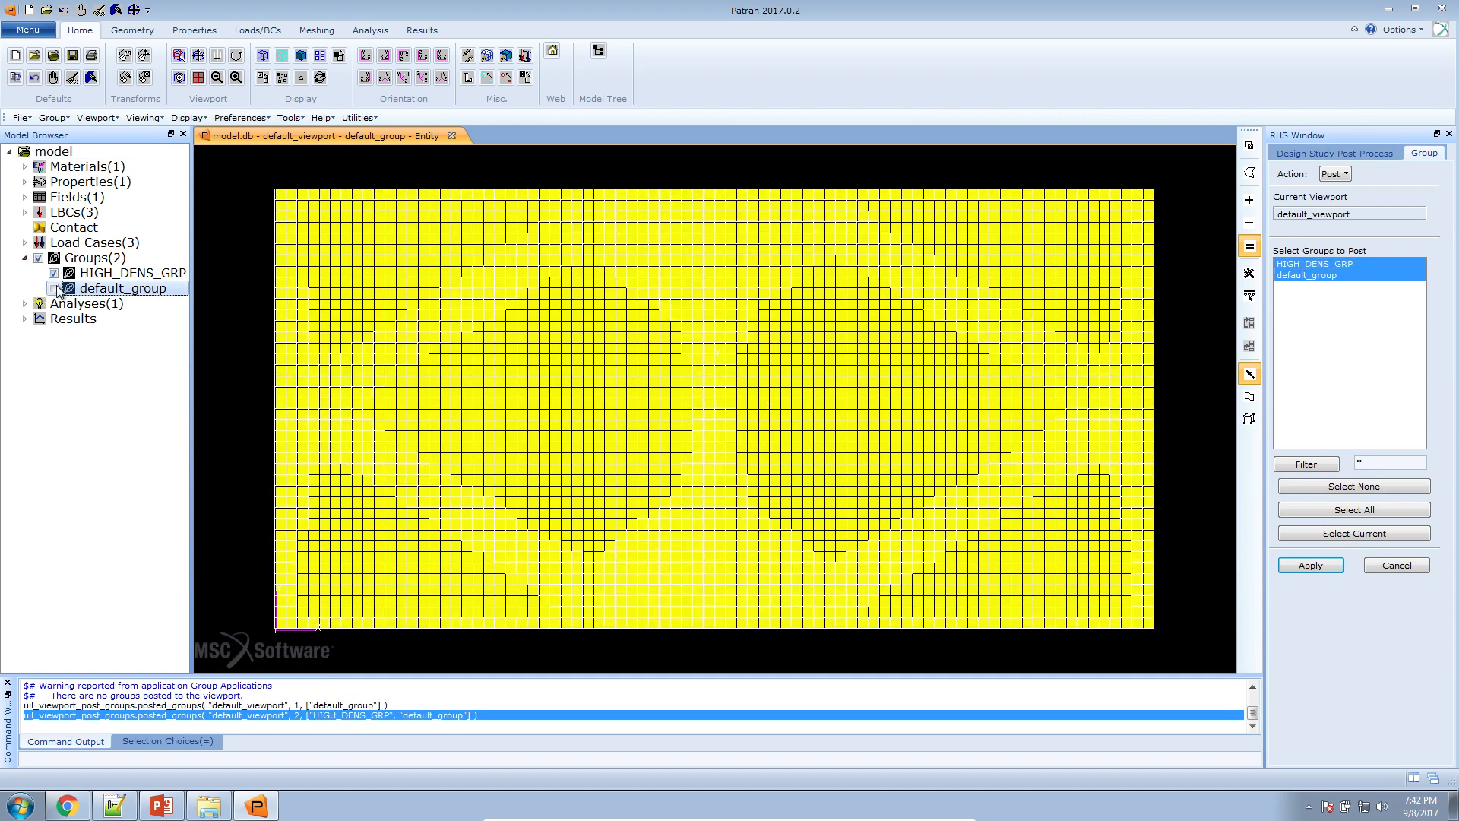
scroll(221, 296, "down", 3)
scroll(224, 297, "up", 3)
left_click(55, 273)
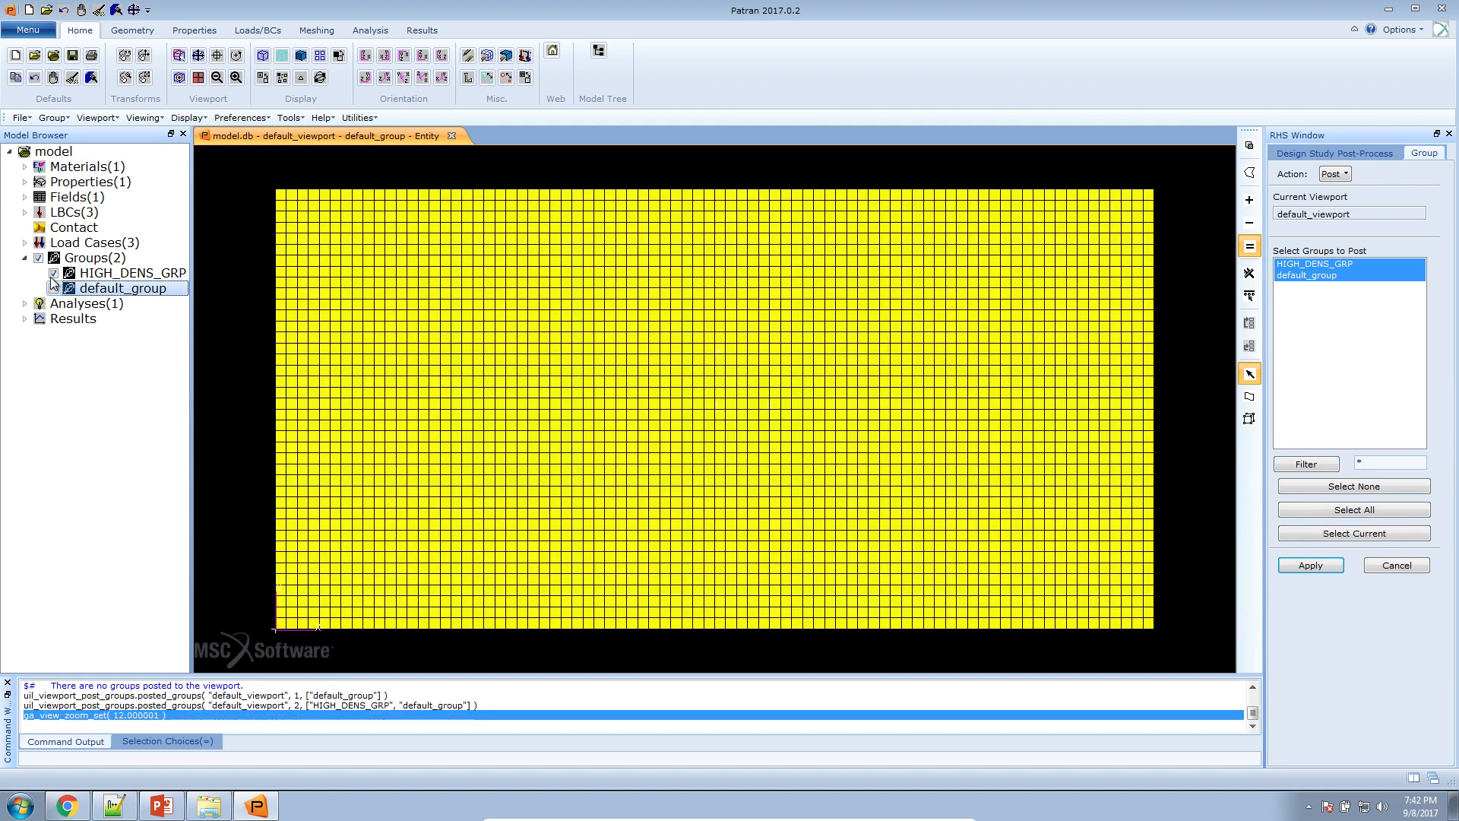
left_click(56, 286)
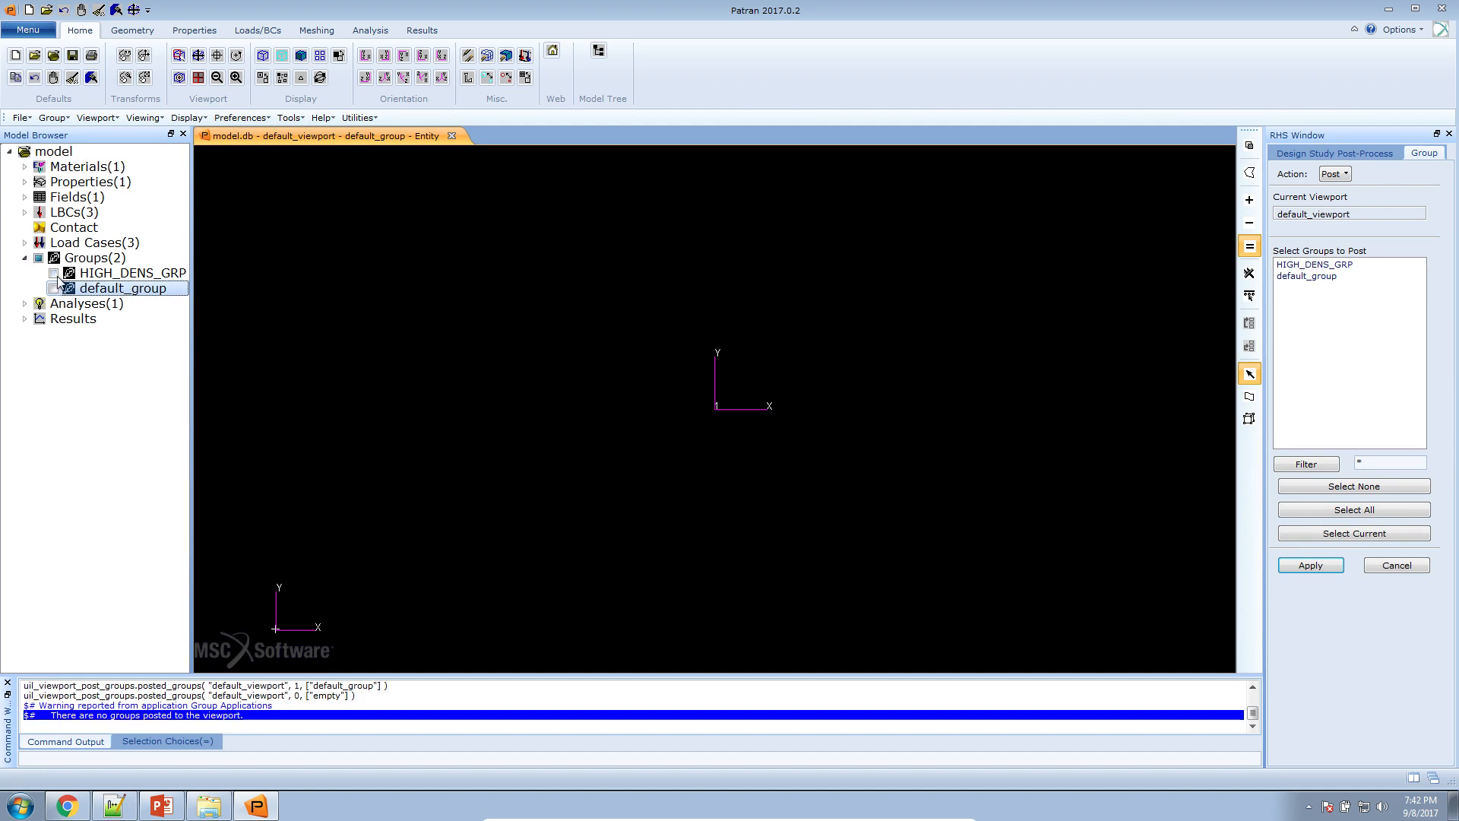
left_click(54, 273)
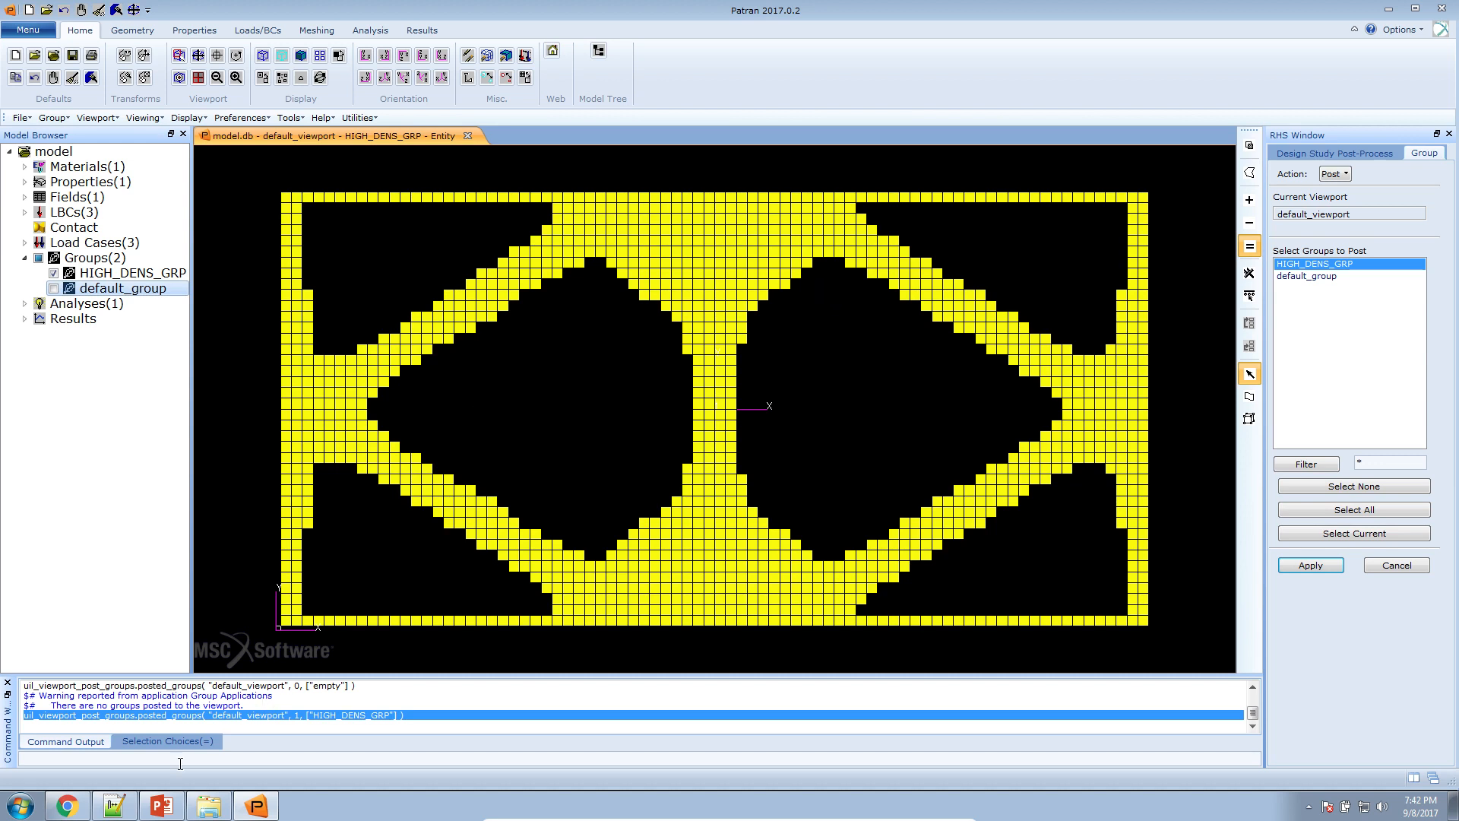
Step: Switch to the PowerPoint lecture and view the appendix slide about the design variables in topology optimization
left_click(171, 803)
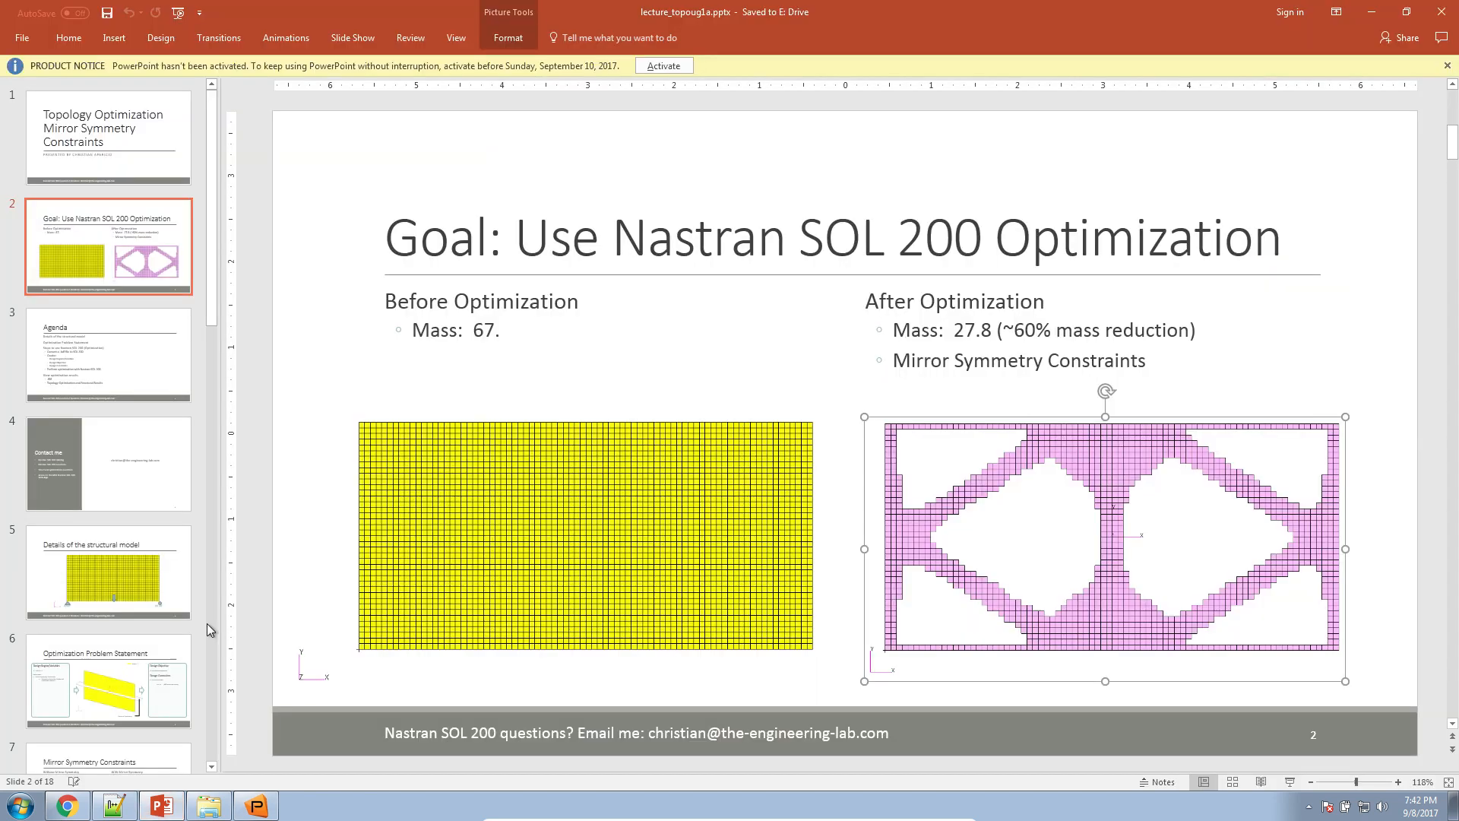
scroll(176, 628, "down", 8)
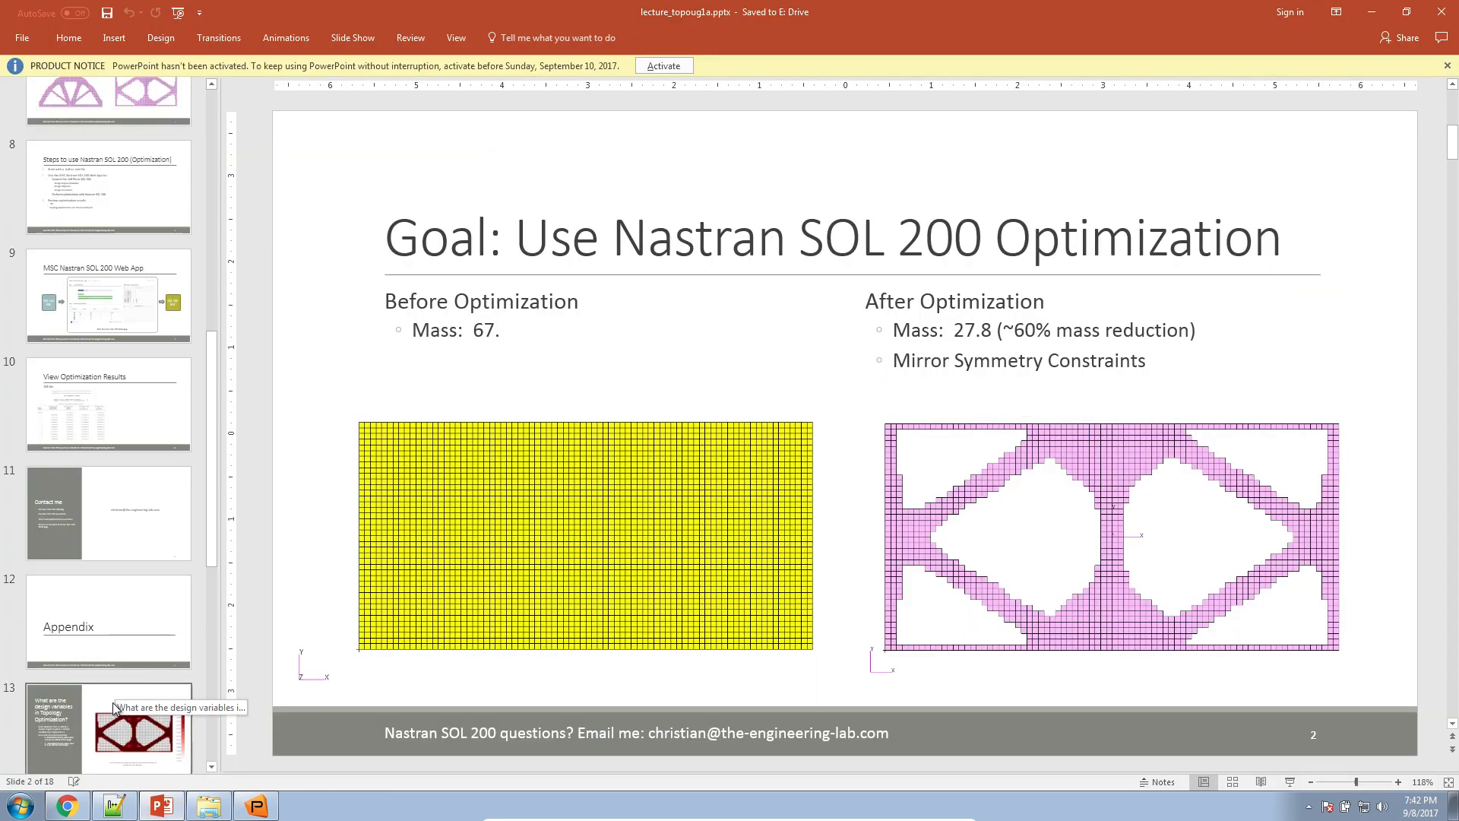
left_click(113, 711)
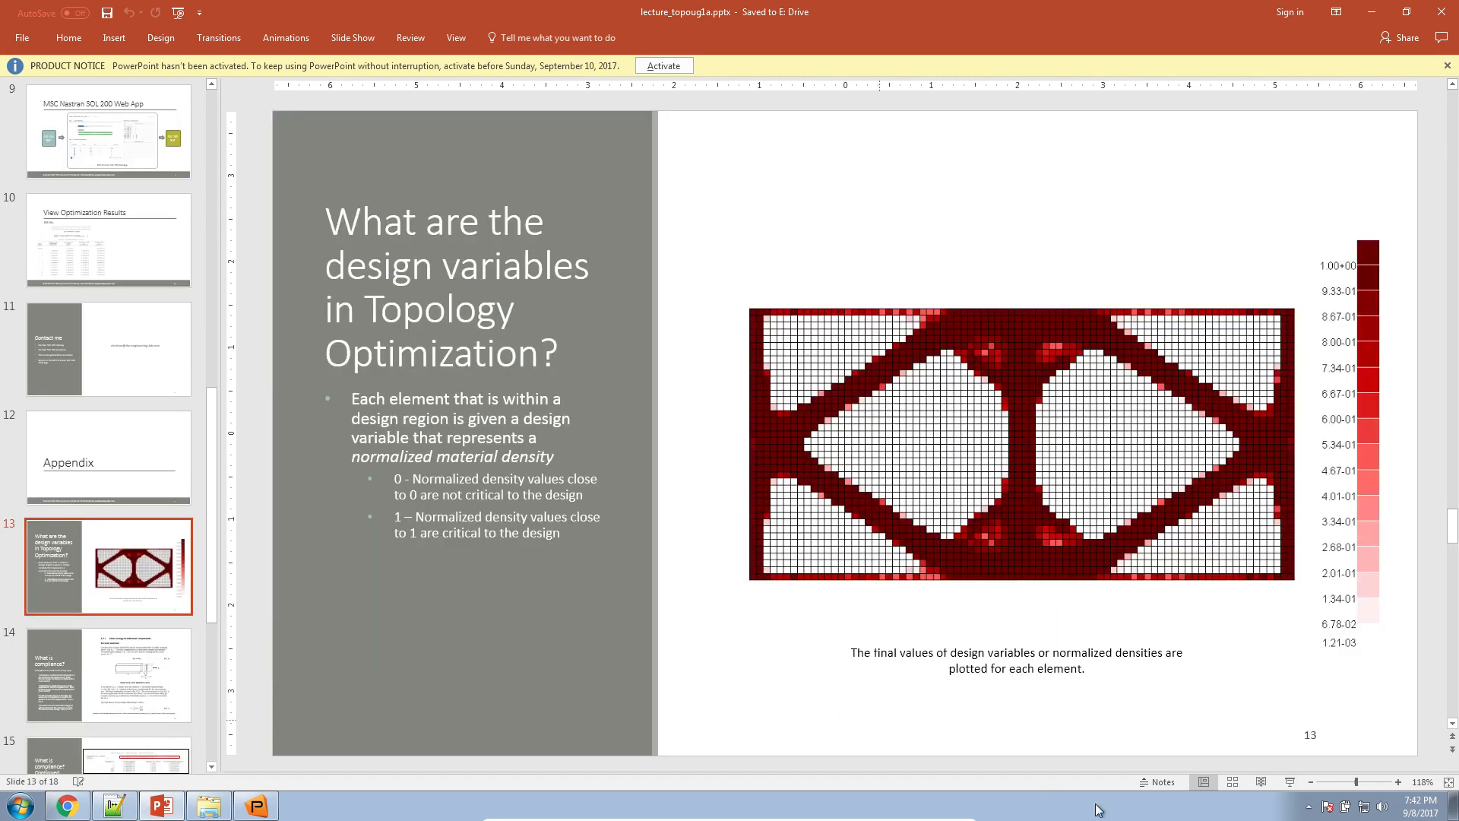